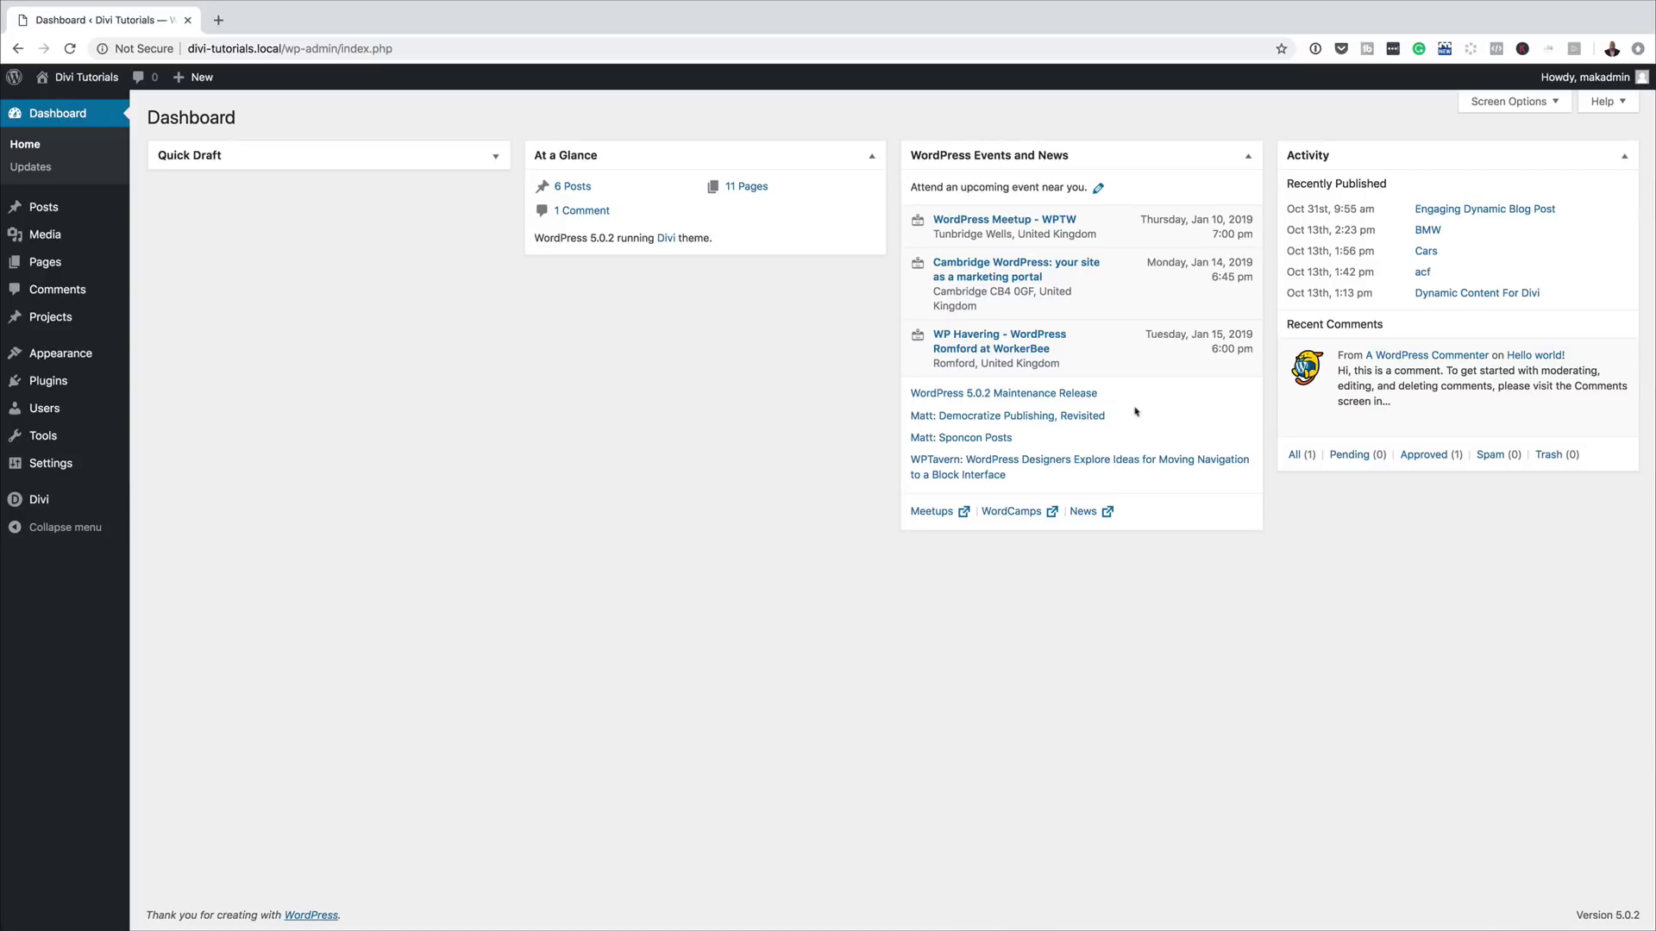
Create the page 'Custom Full Screen Page Layouts' with the Blank Page template, then launch Divi Builder
mouse_move(52, 262)
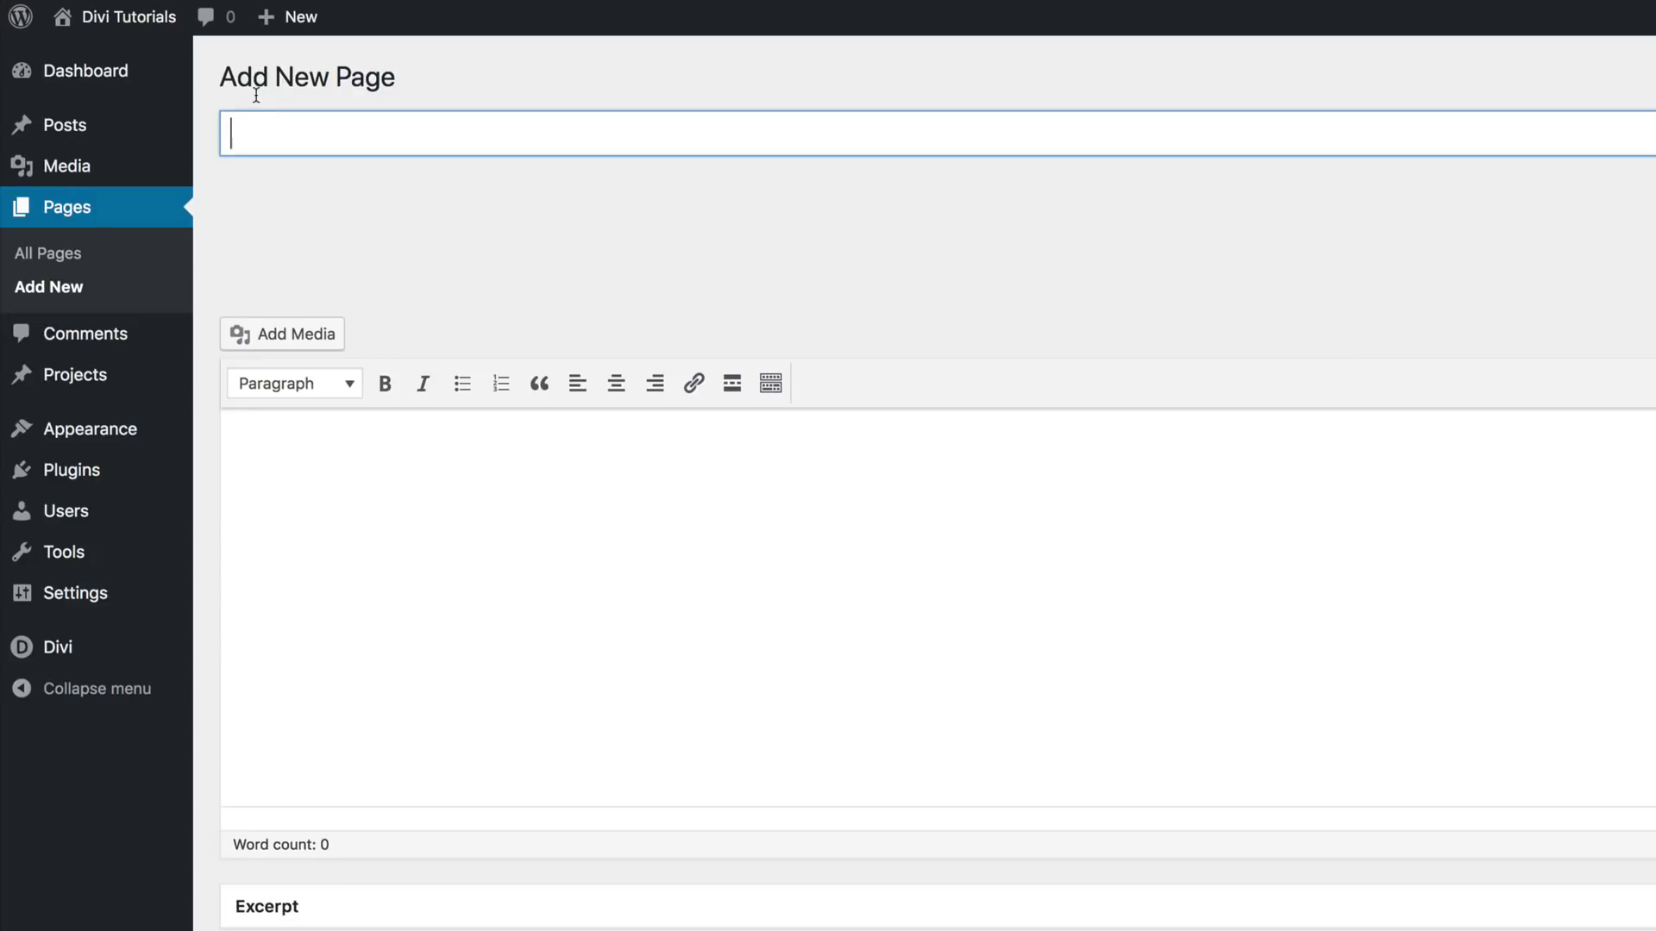
type("Custom Full Screen Page Layouts")
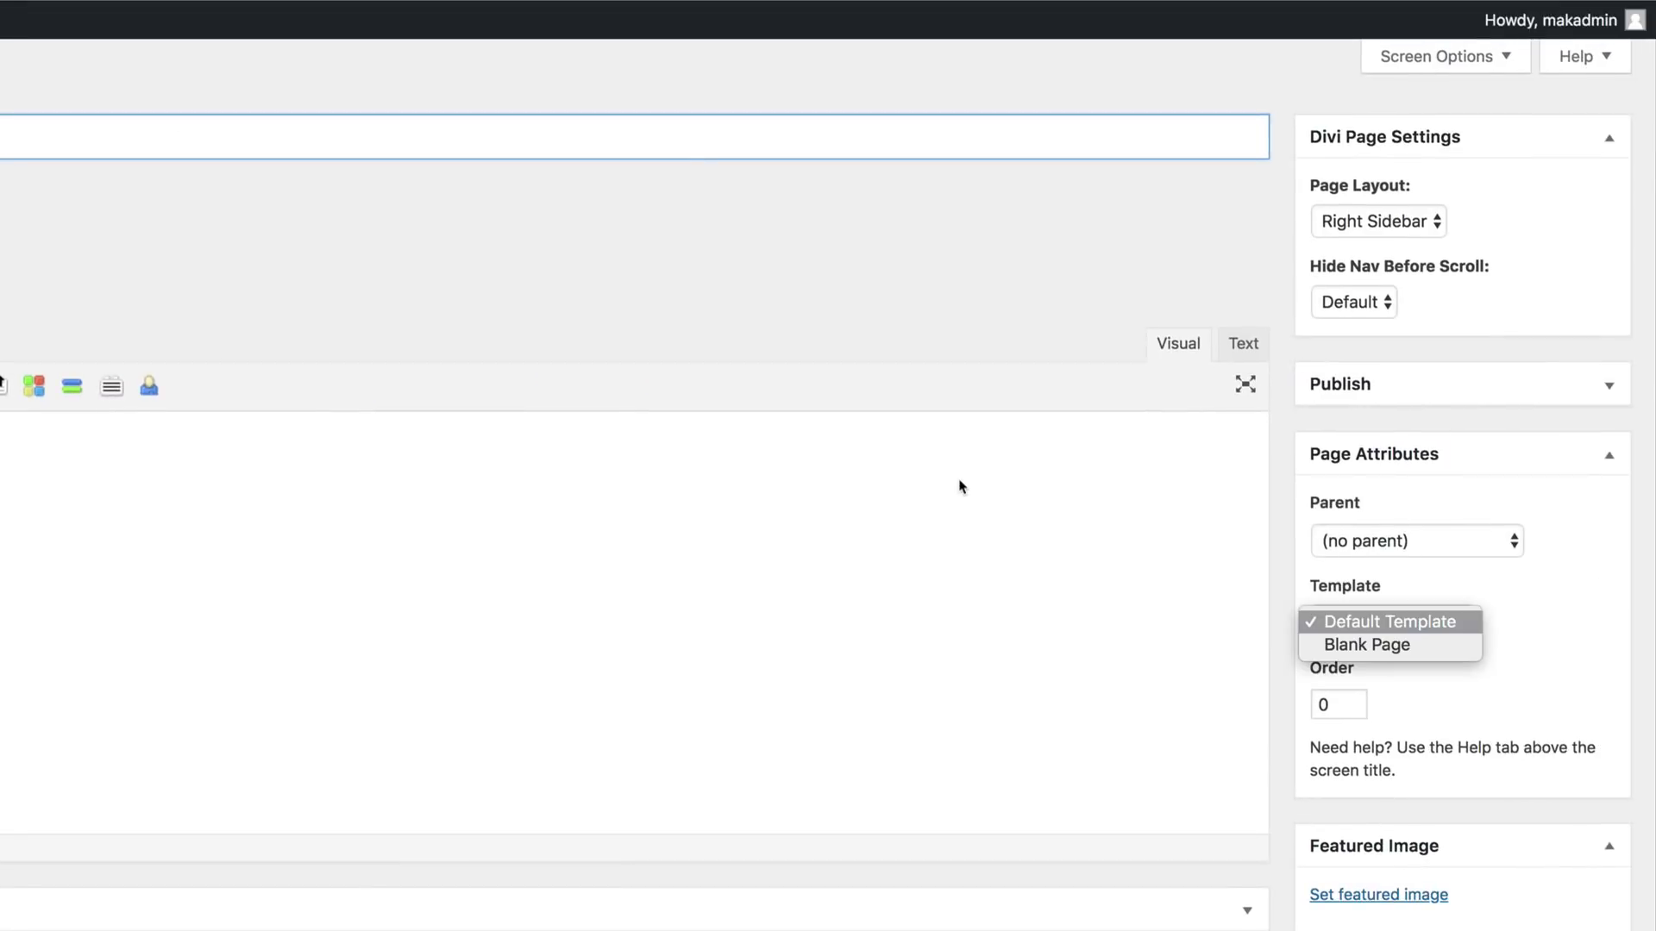
key("Down")
key("Return")
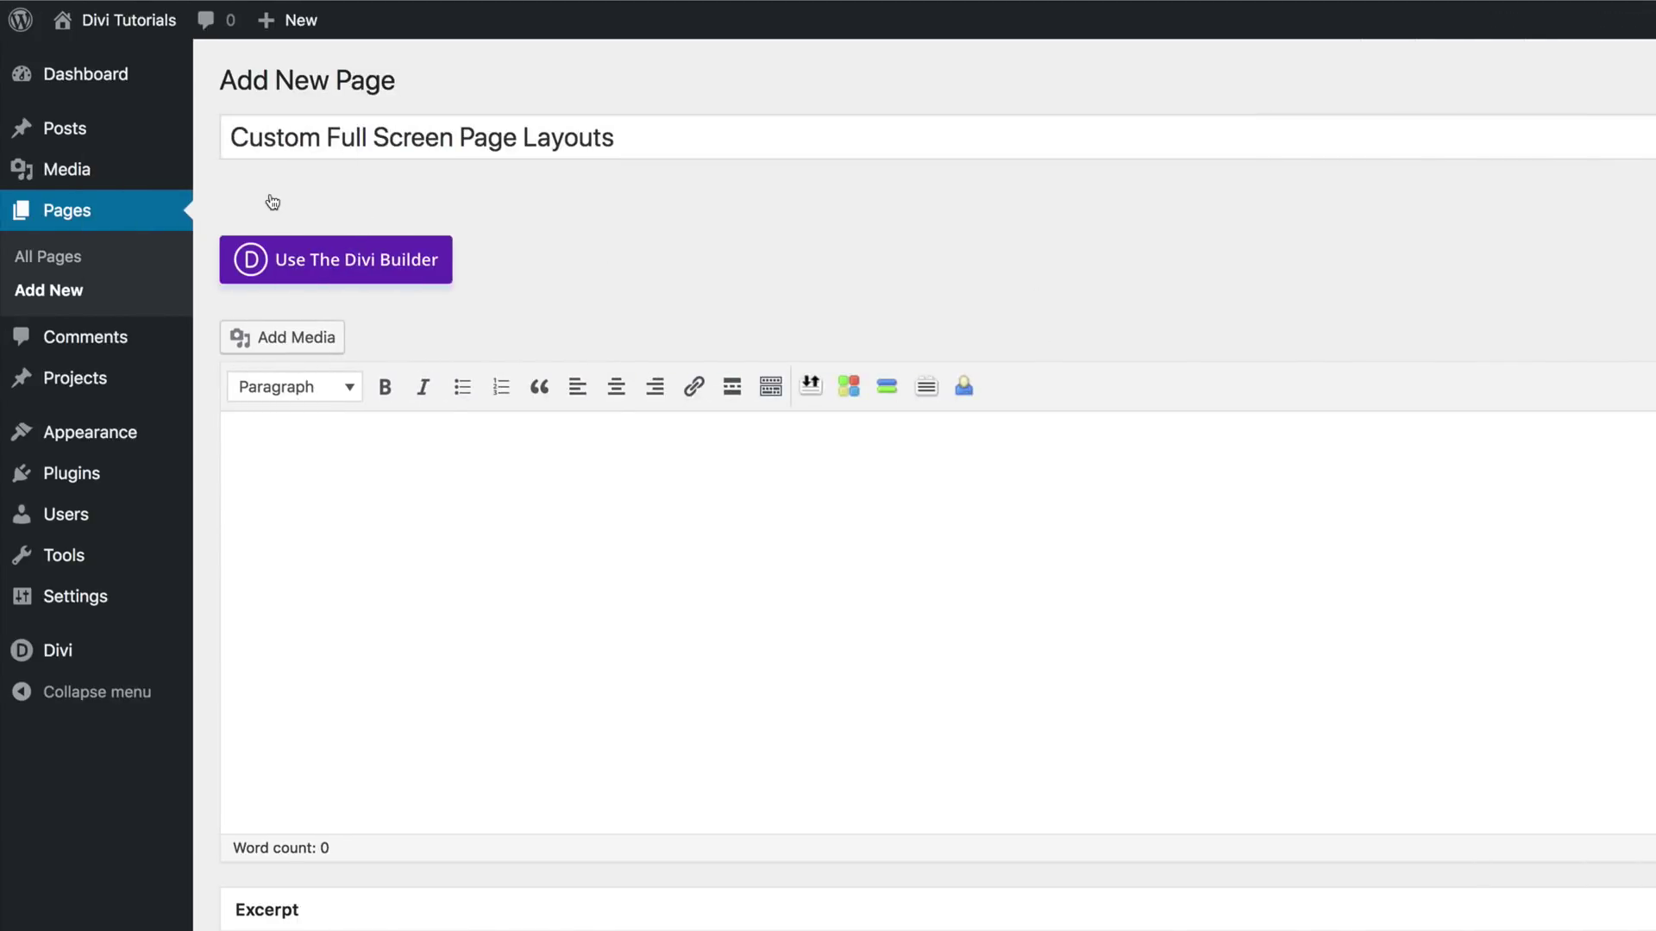
left_click(336, 258)
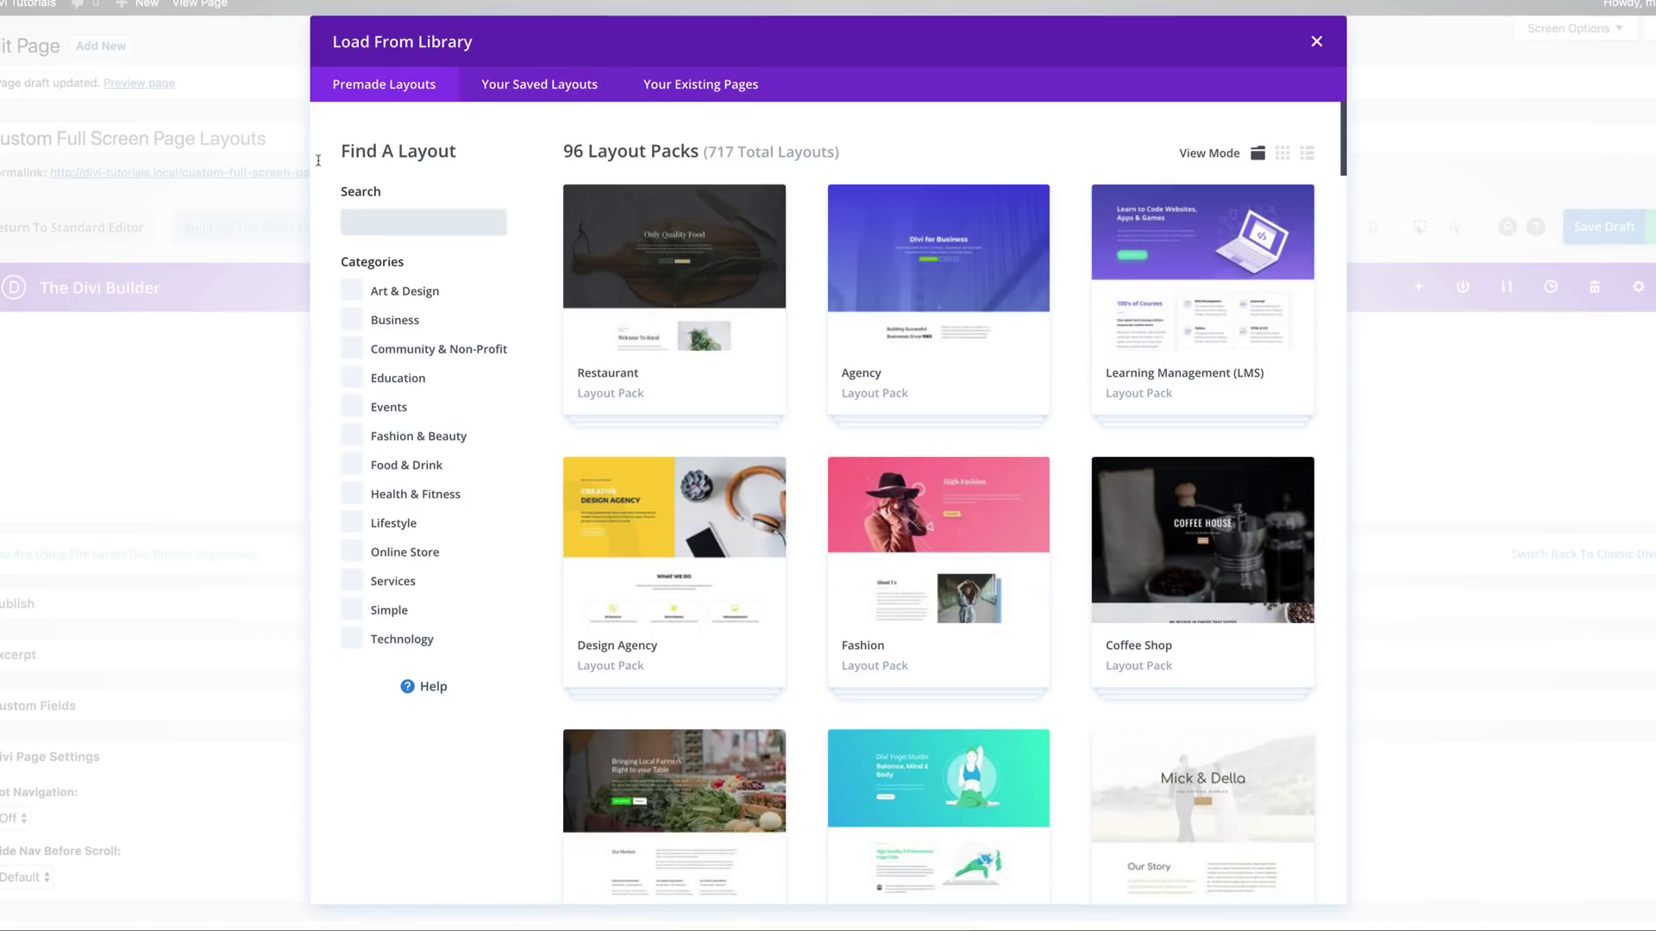
Search premade layouts for 'fitness' and open the Fitness Gym Pricing Page layout
type("fitness")
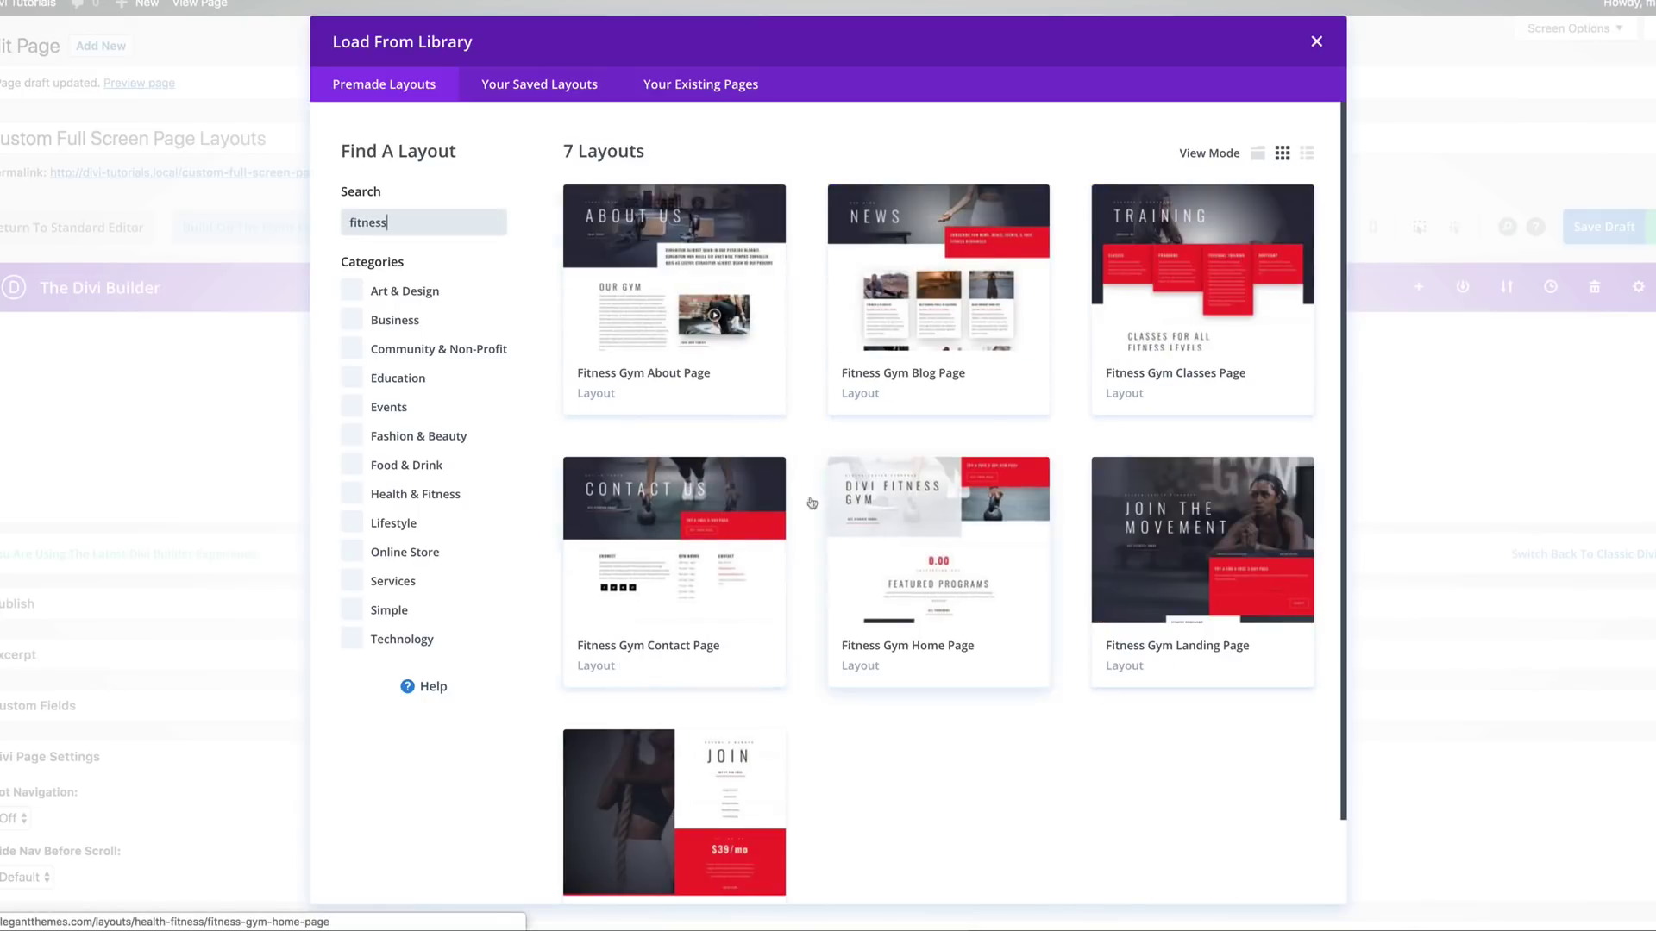
scroll(747, 630, "down", 1)
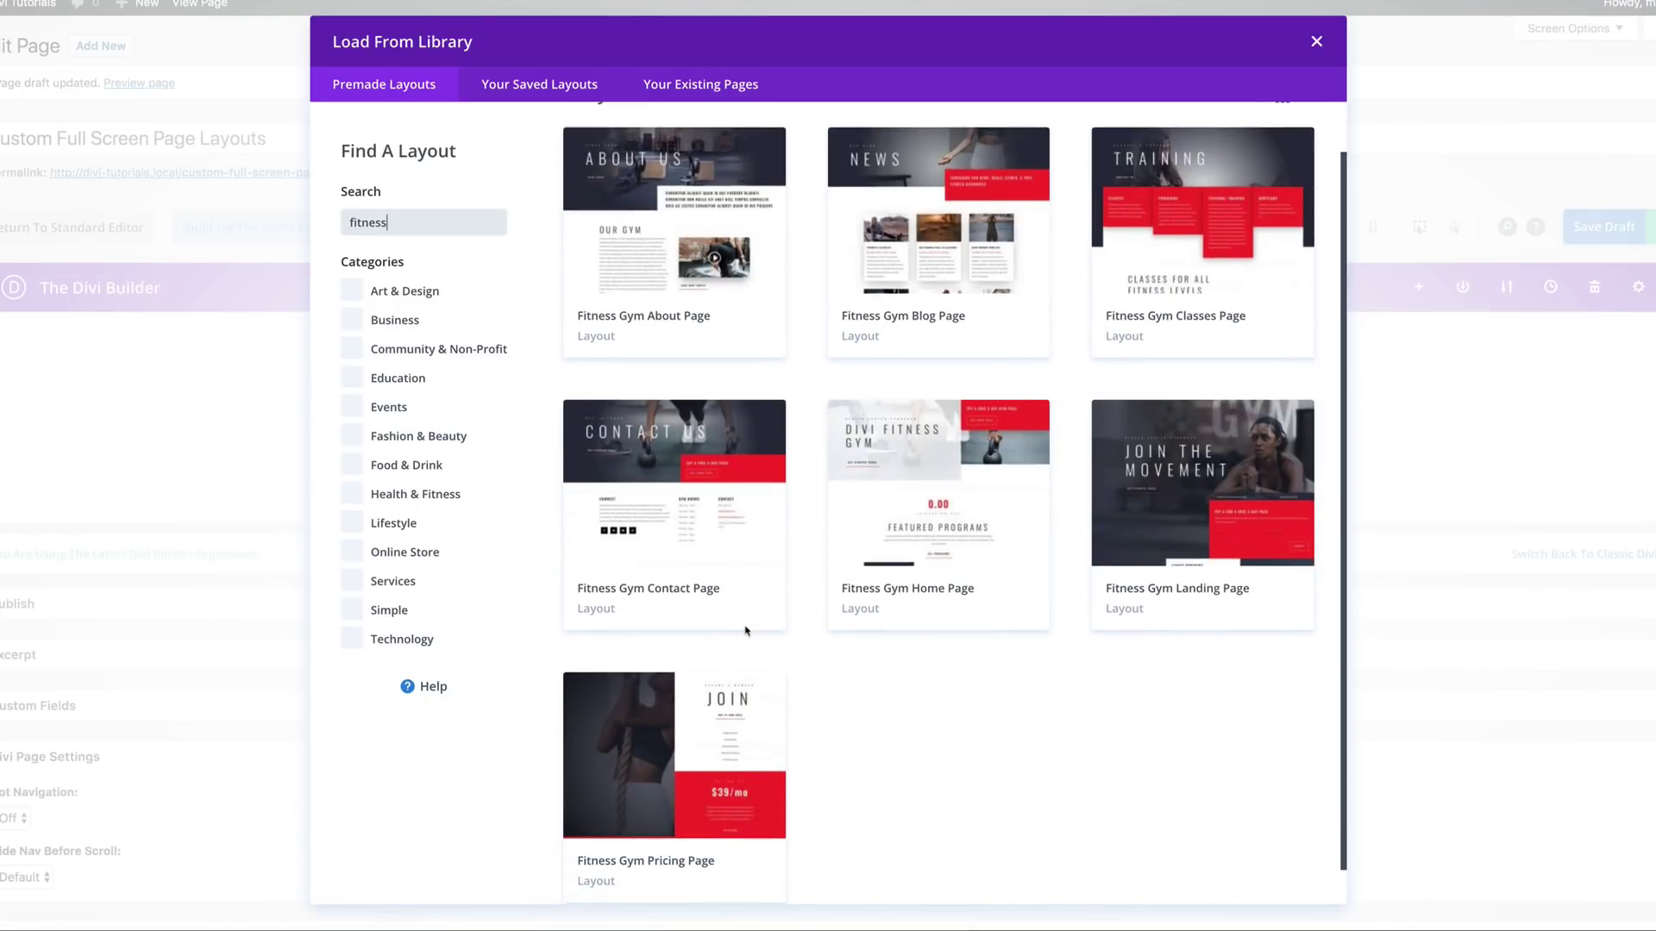
left_click(638, 750)
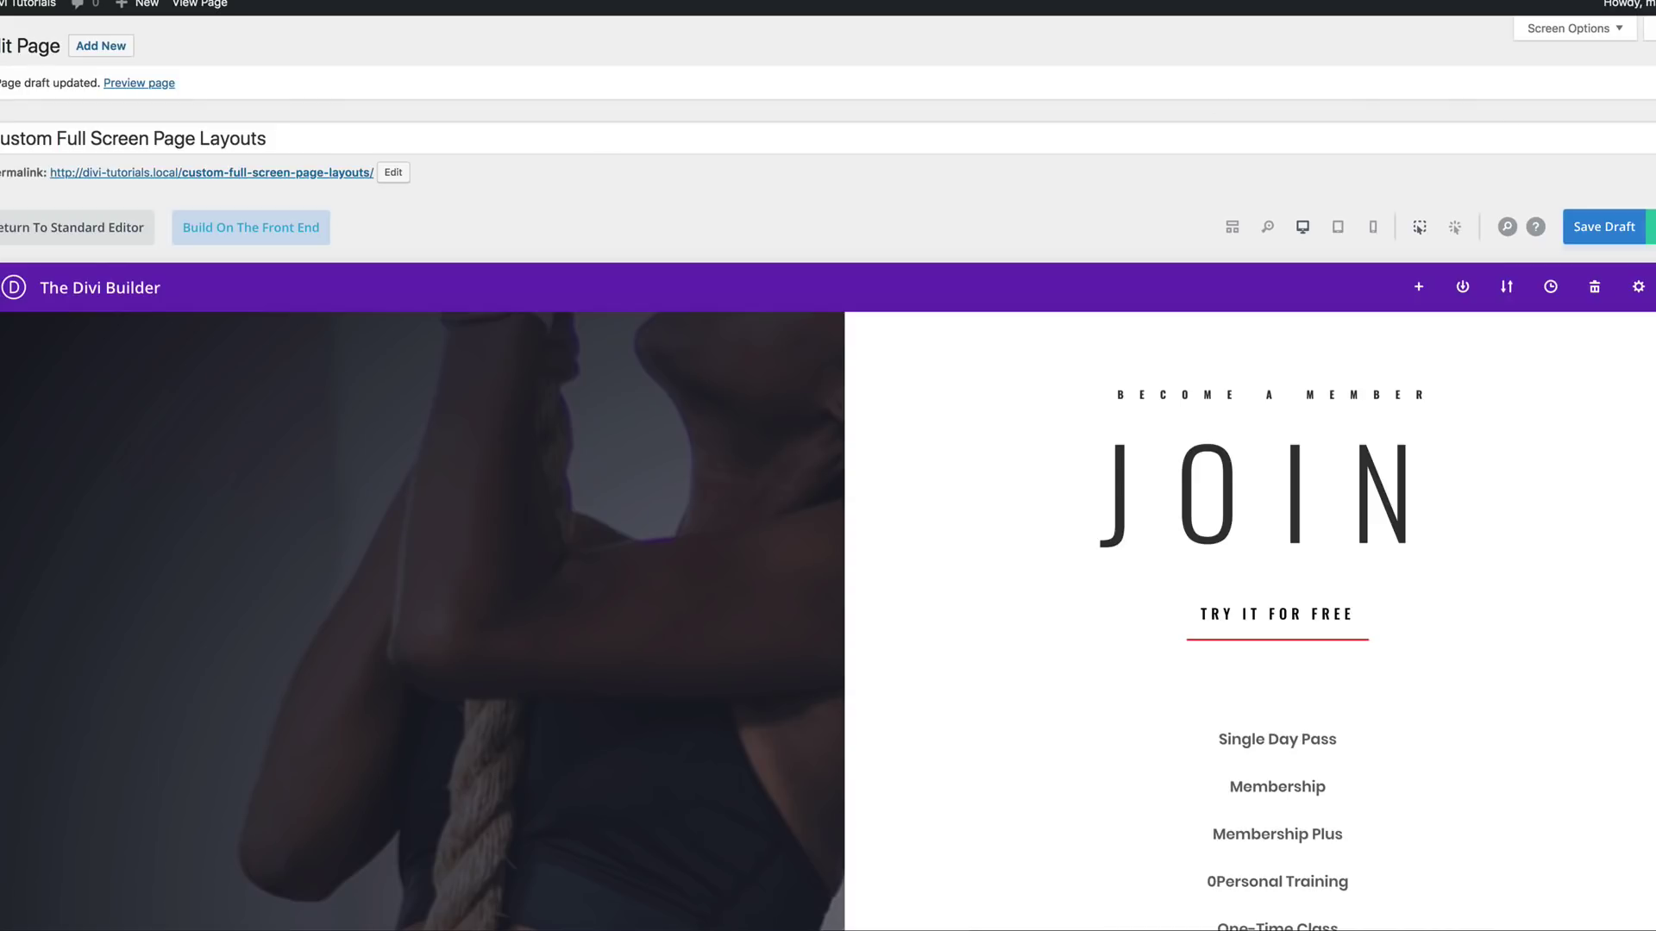
Switch to the front-end visual editor and add a new section below the hero
left_click(211, 170)
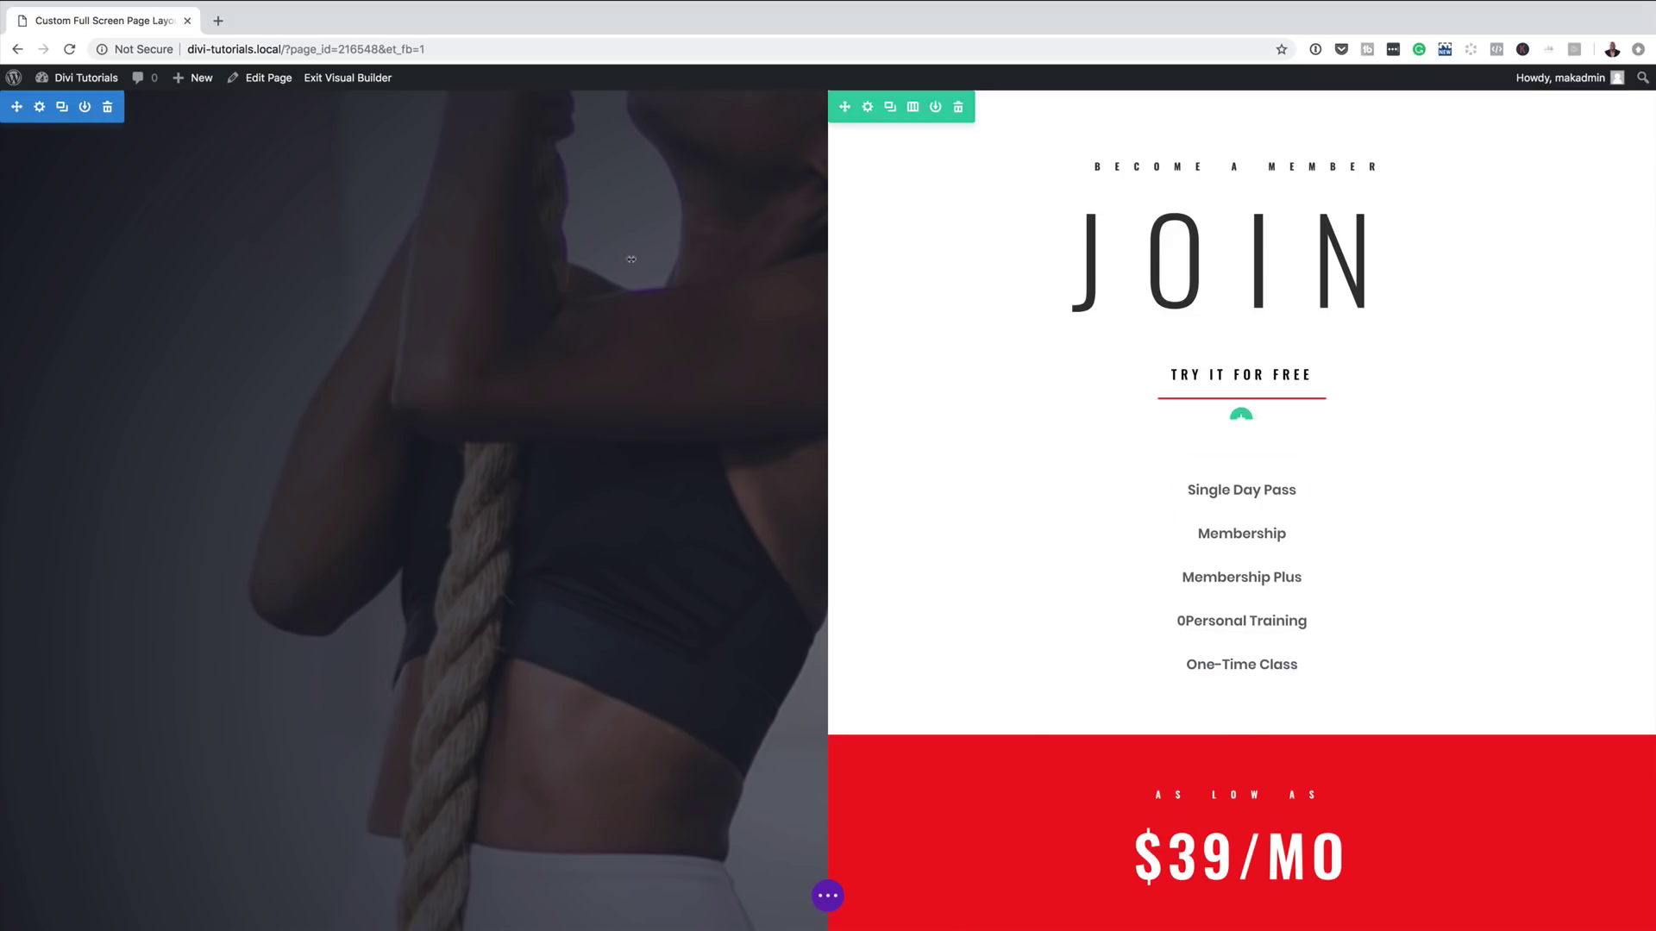
scroll(683, 454, "down", 1)
scroll(683, 454, "down", 10)
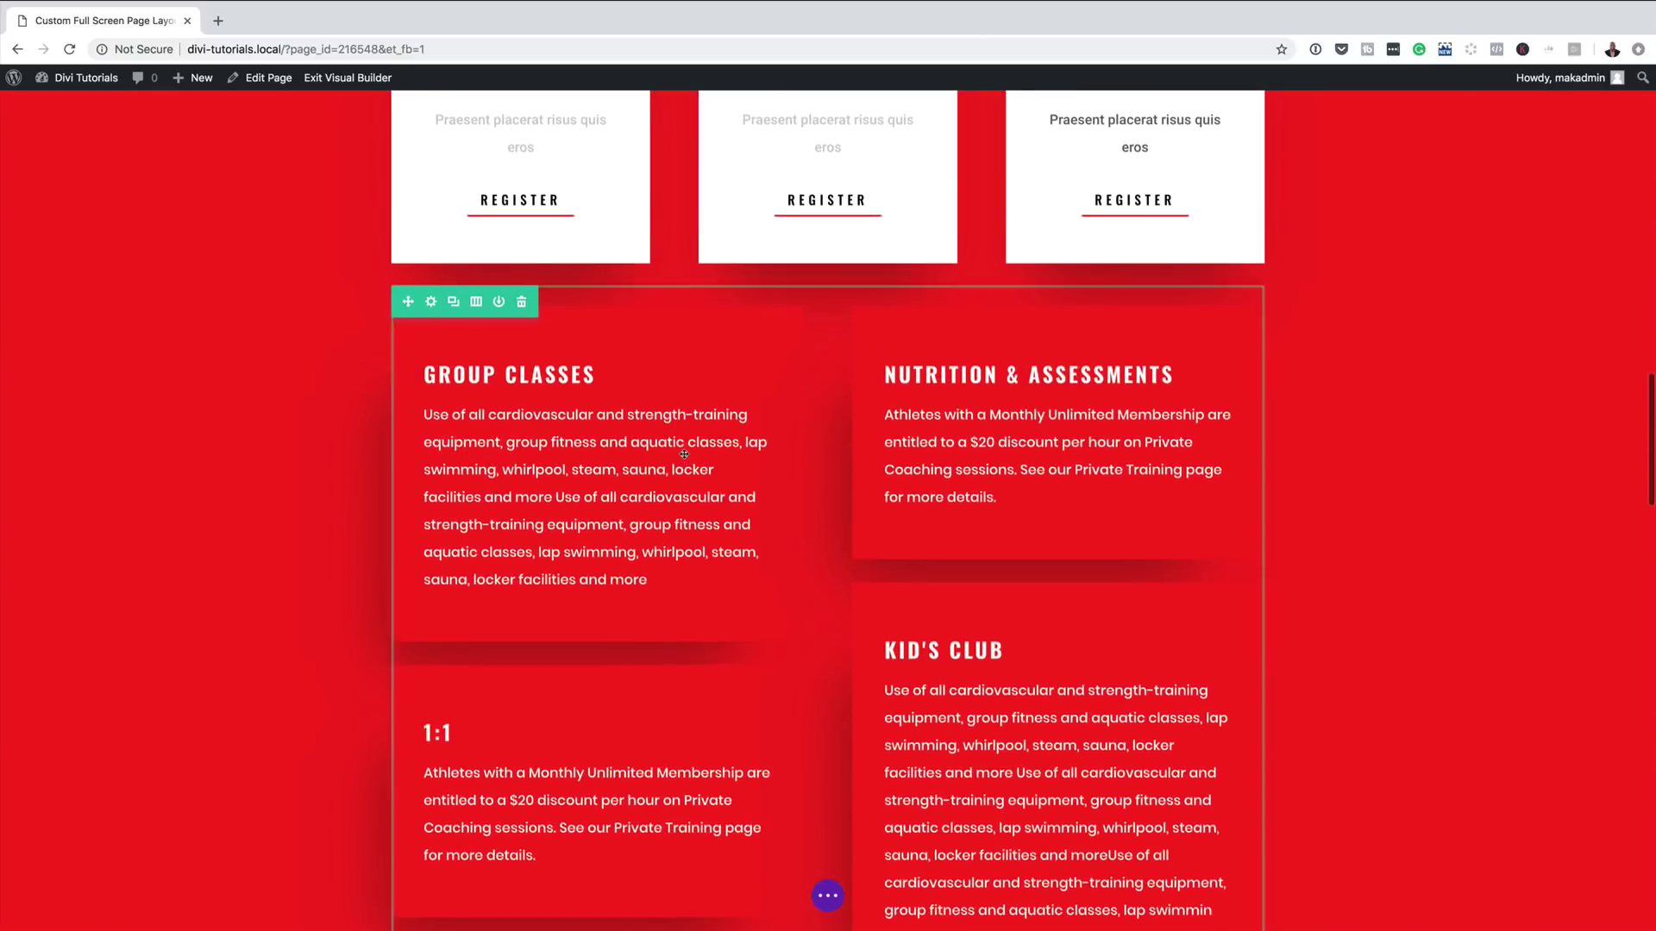
scroll(686, 460, "up", 5)
scroll(686, 460, "up", 2)
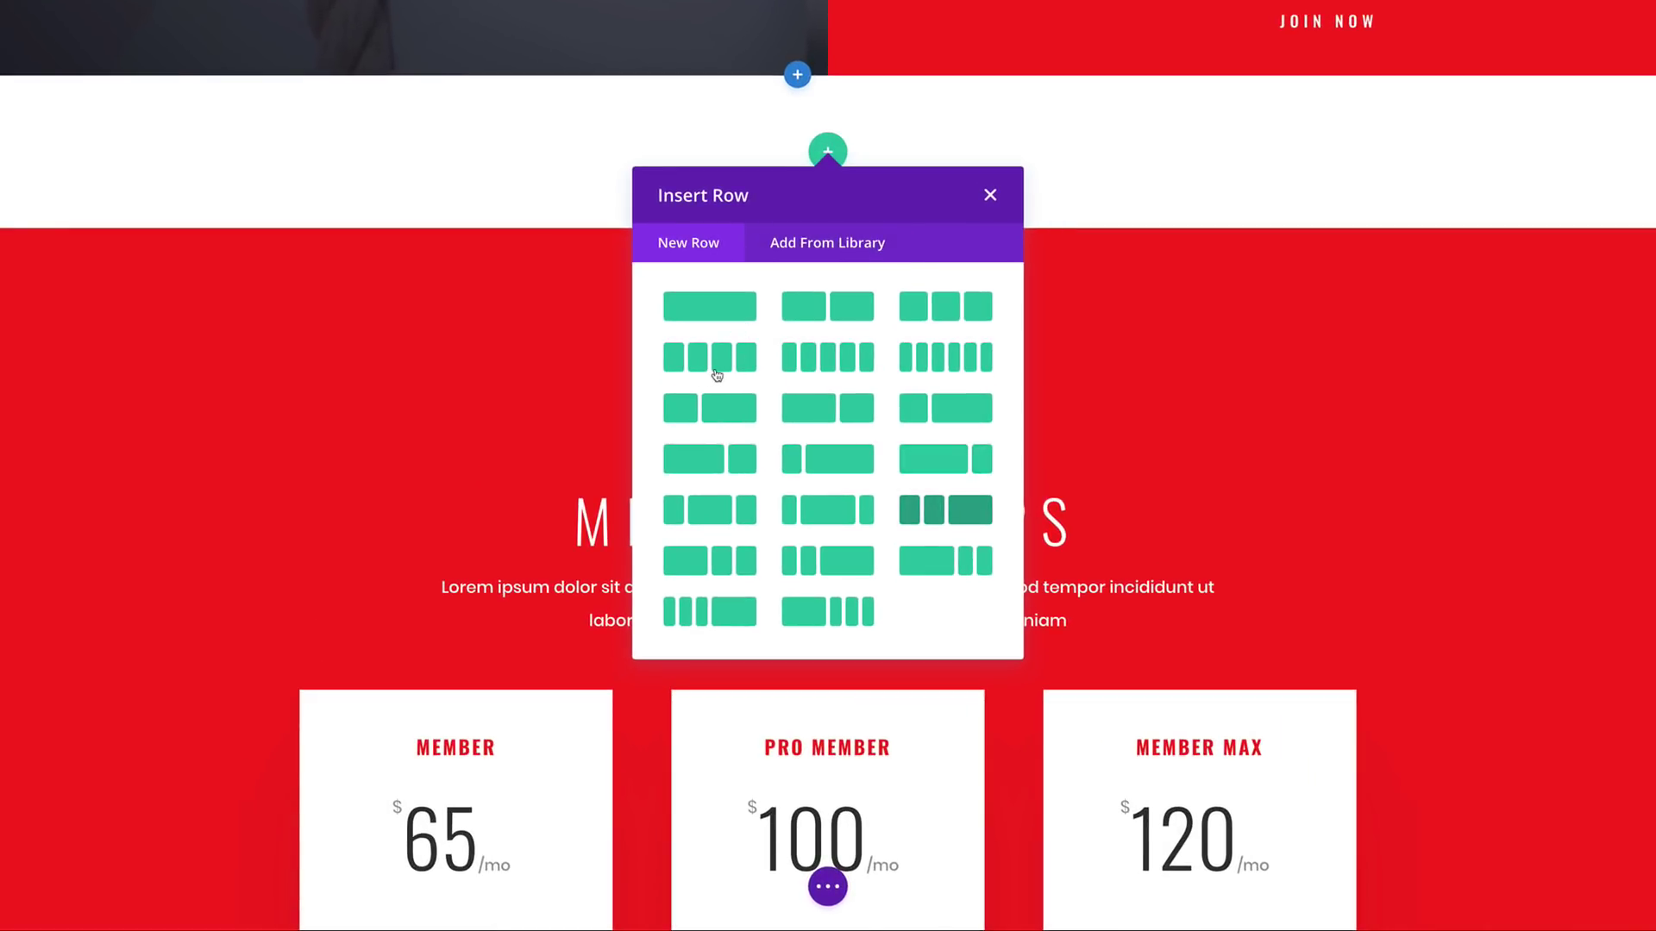
Add a 1/4-1/4-1/2 row to the new section and drag the section above the hero
left_click(716, 372)
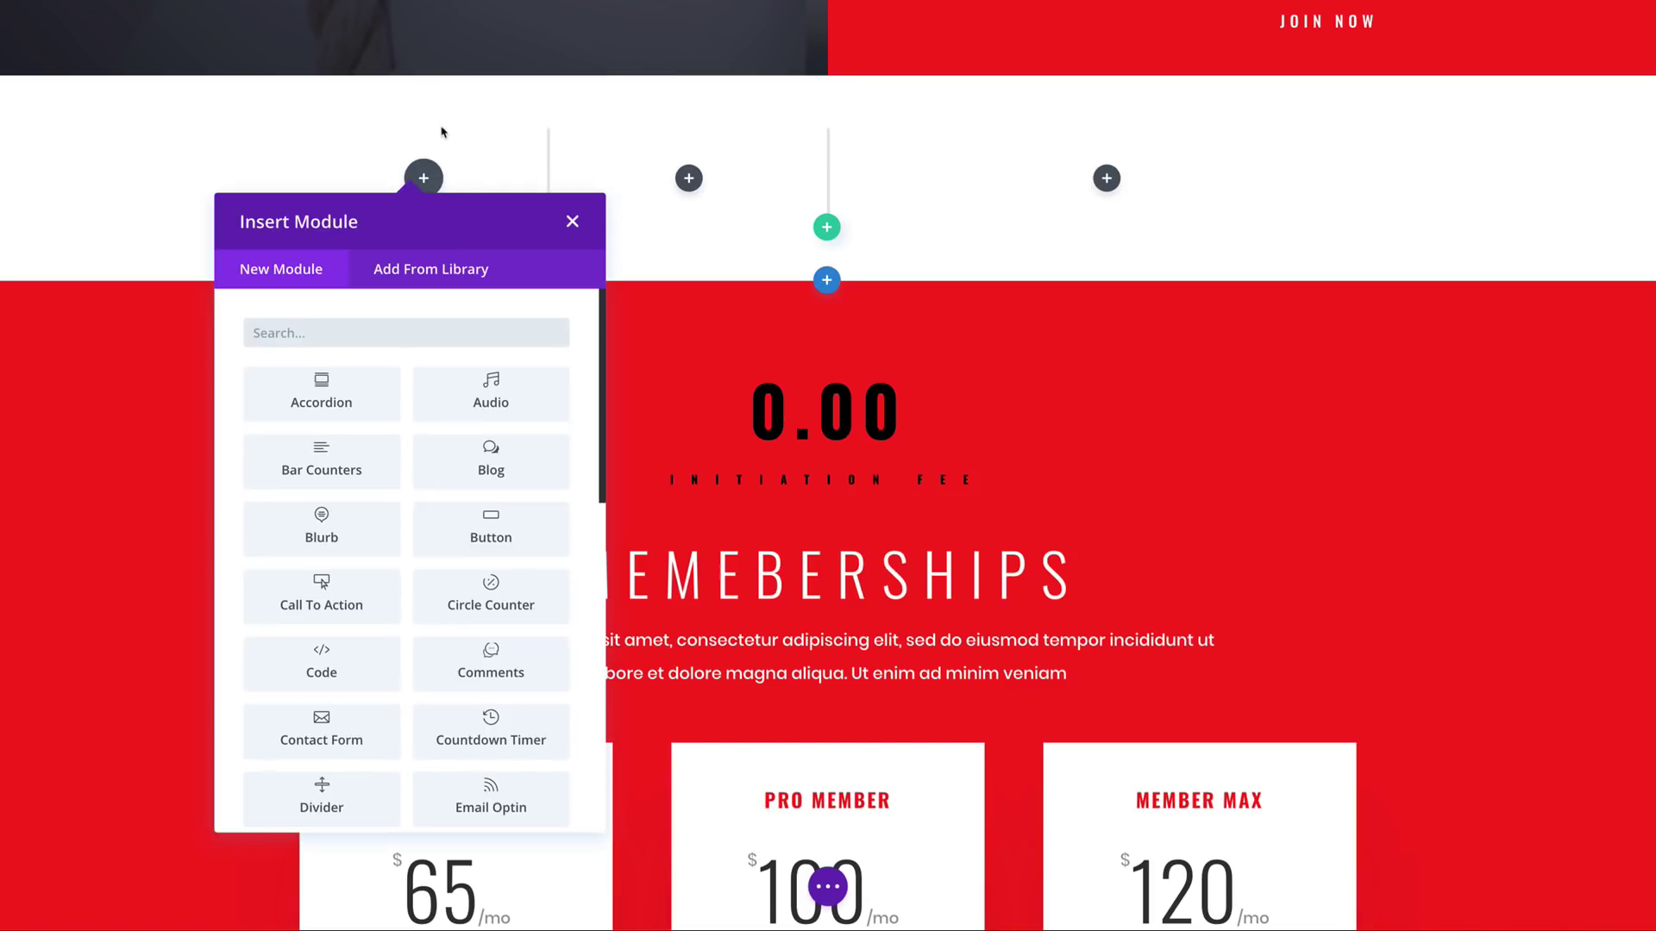
left_click(88, 104)
scroll(133, 136, "up", 1)
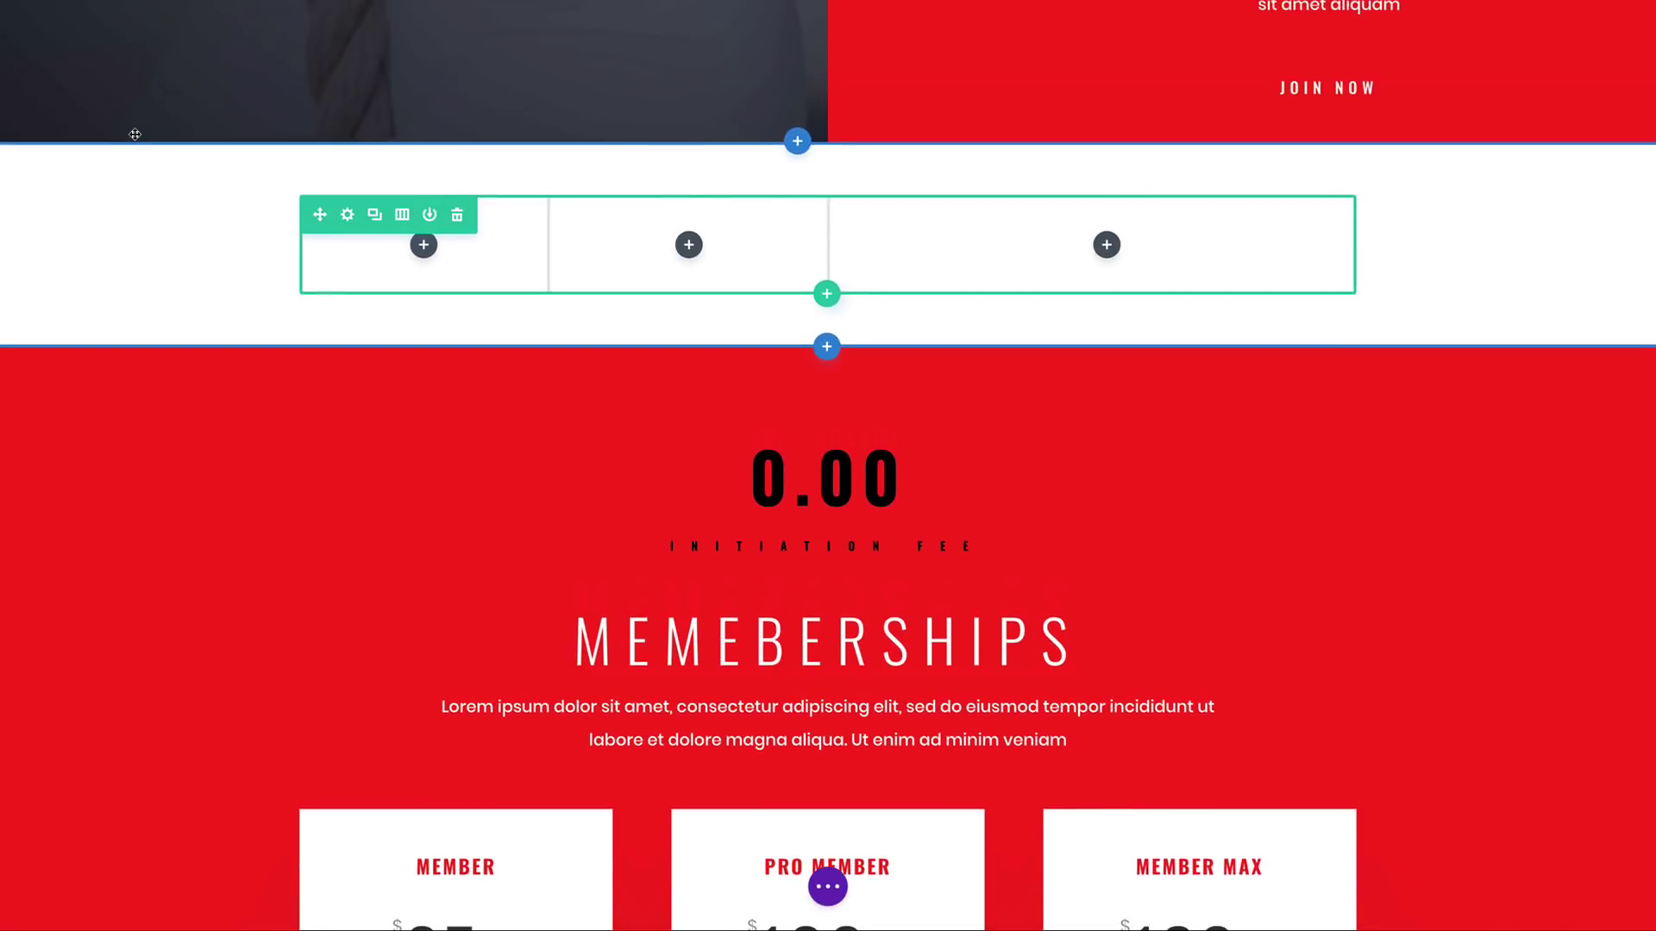
scroll(144, 156, "up", 2)
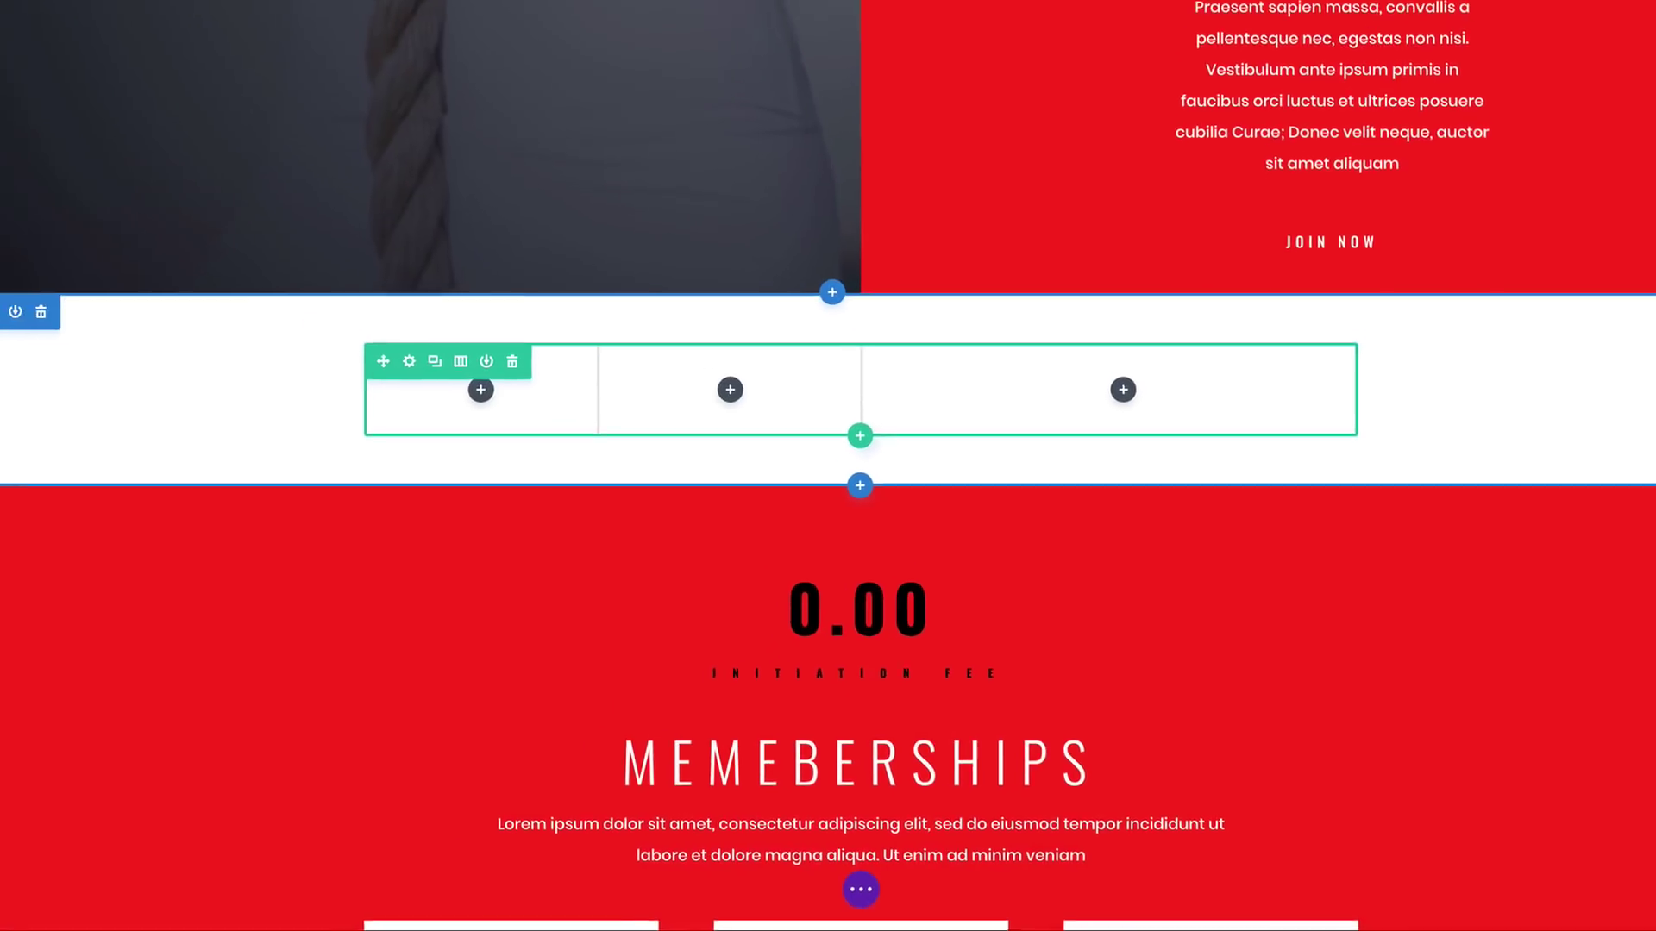
left_click_drag(12, 261, 18, 112)
scroll(1311, 442, "up", 1)
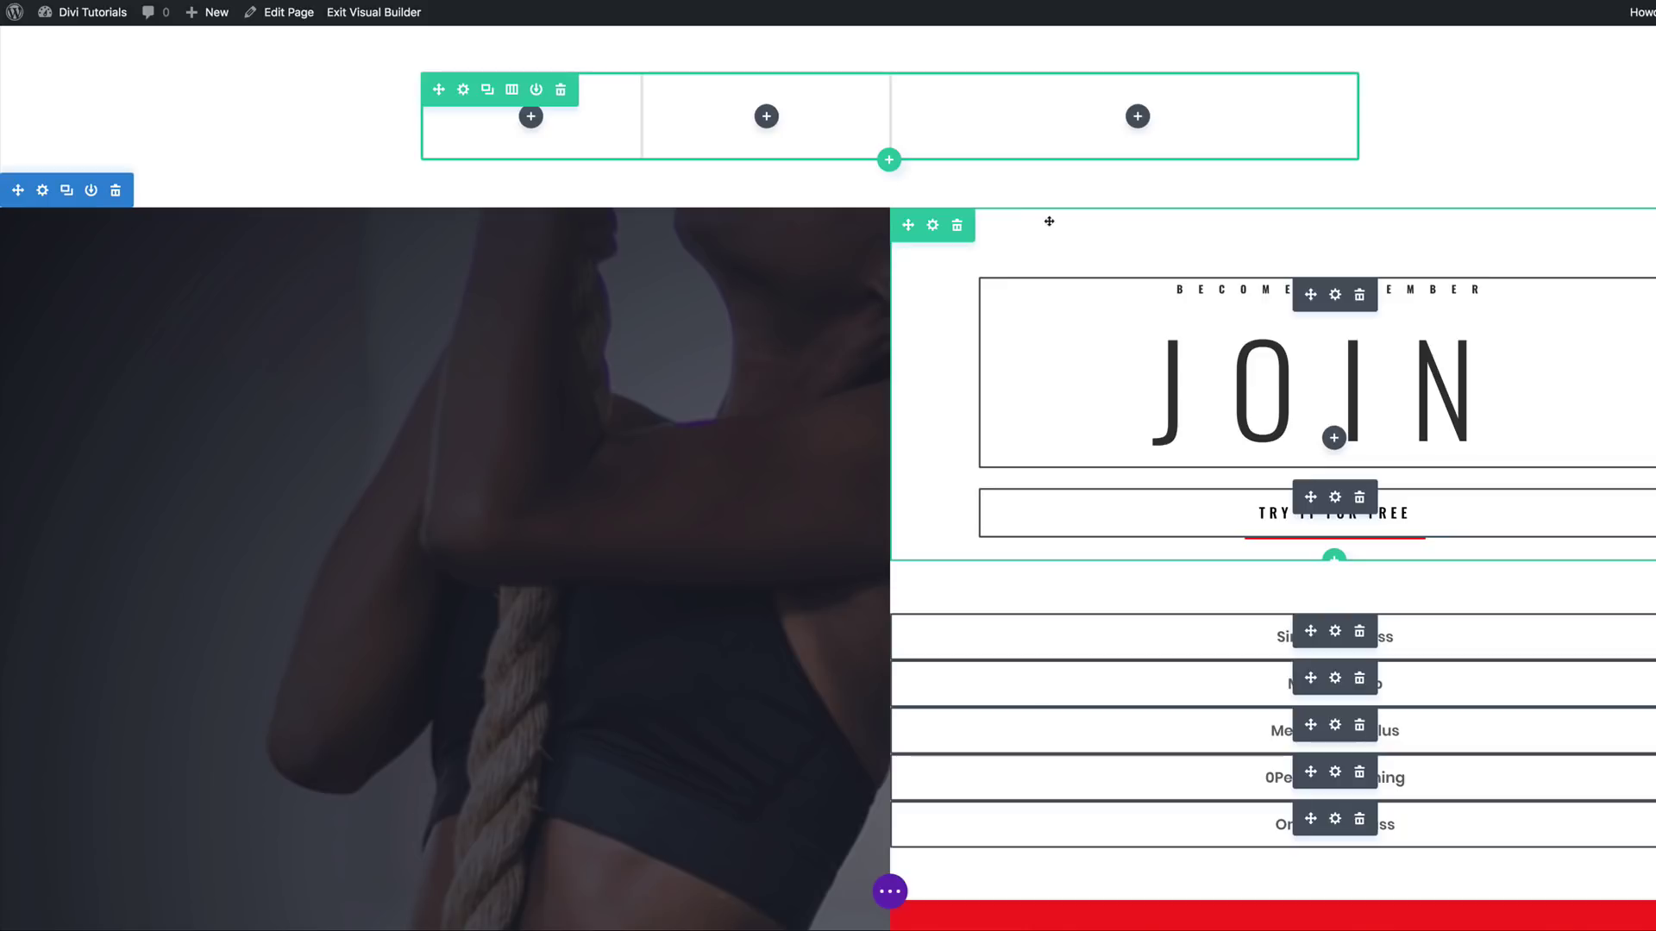
Insert a Slider module into the row's wide third column, found by searching 'slider'
scroll(1049, 221, "down", 10)
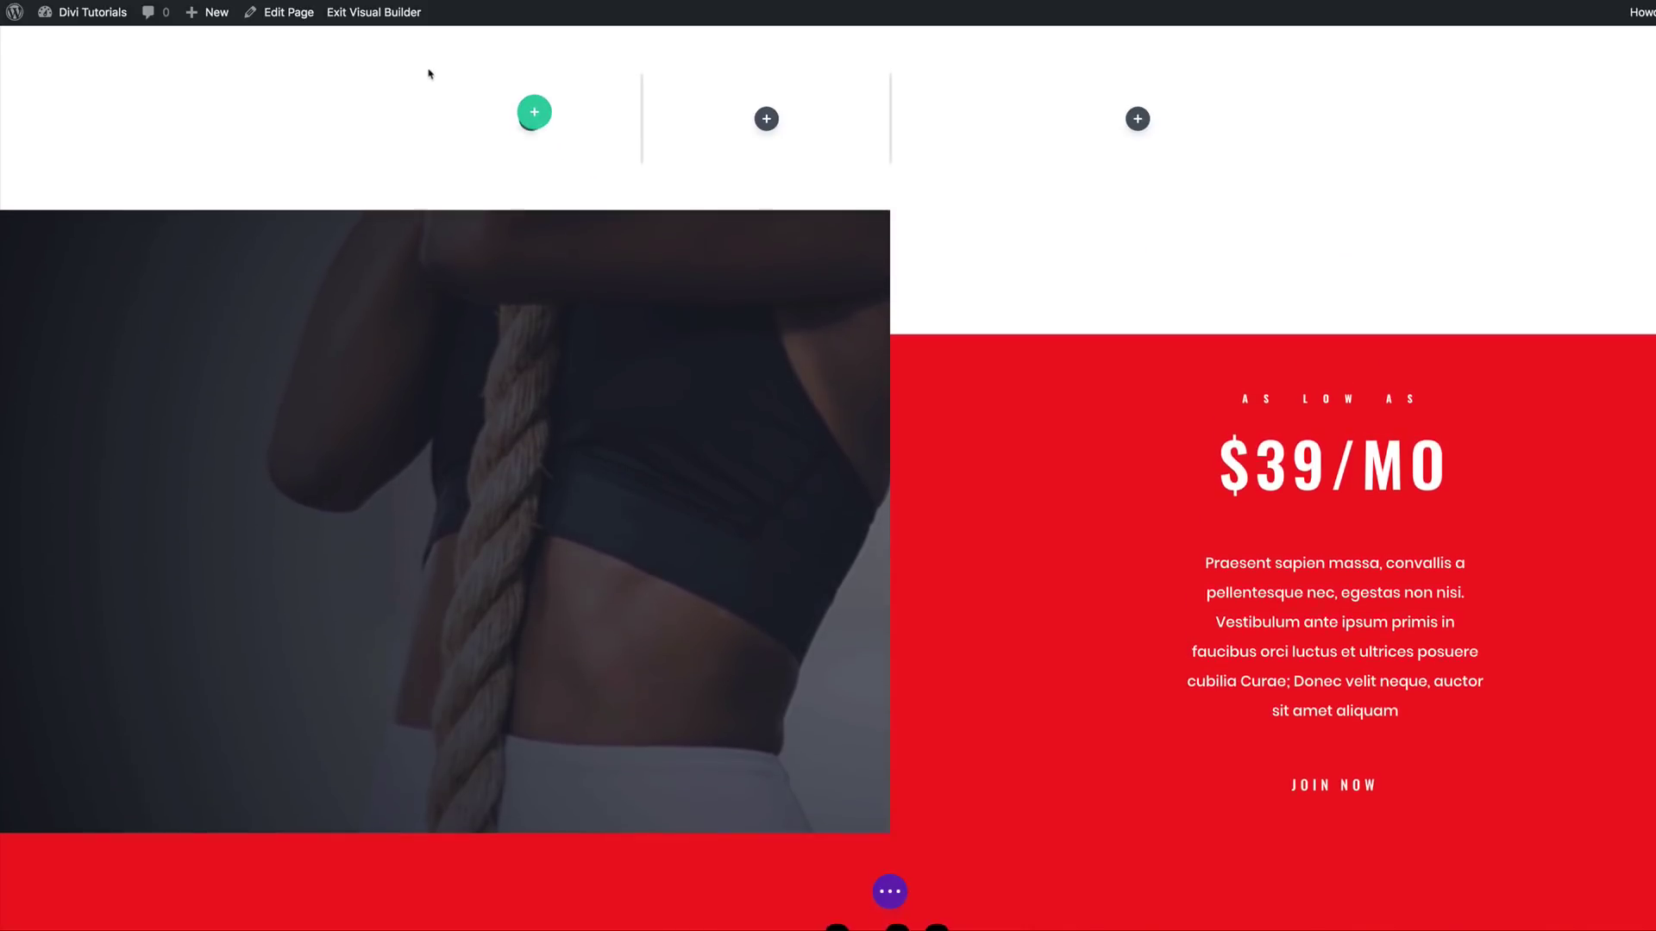
scroll(429, 69, "up", 10)
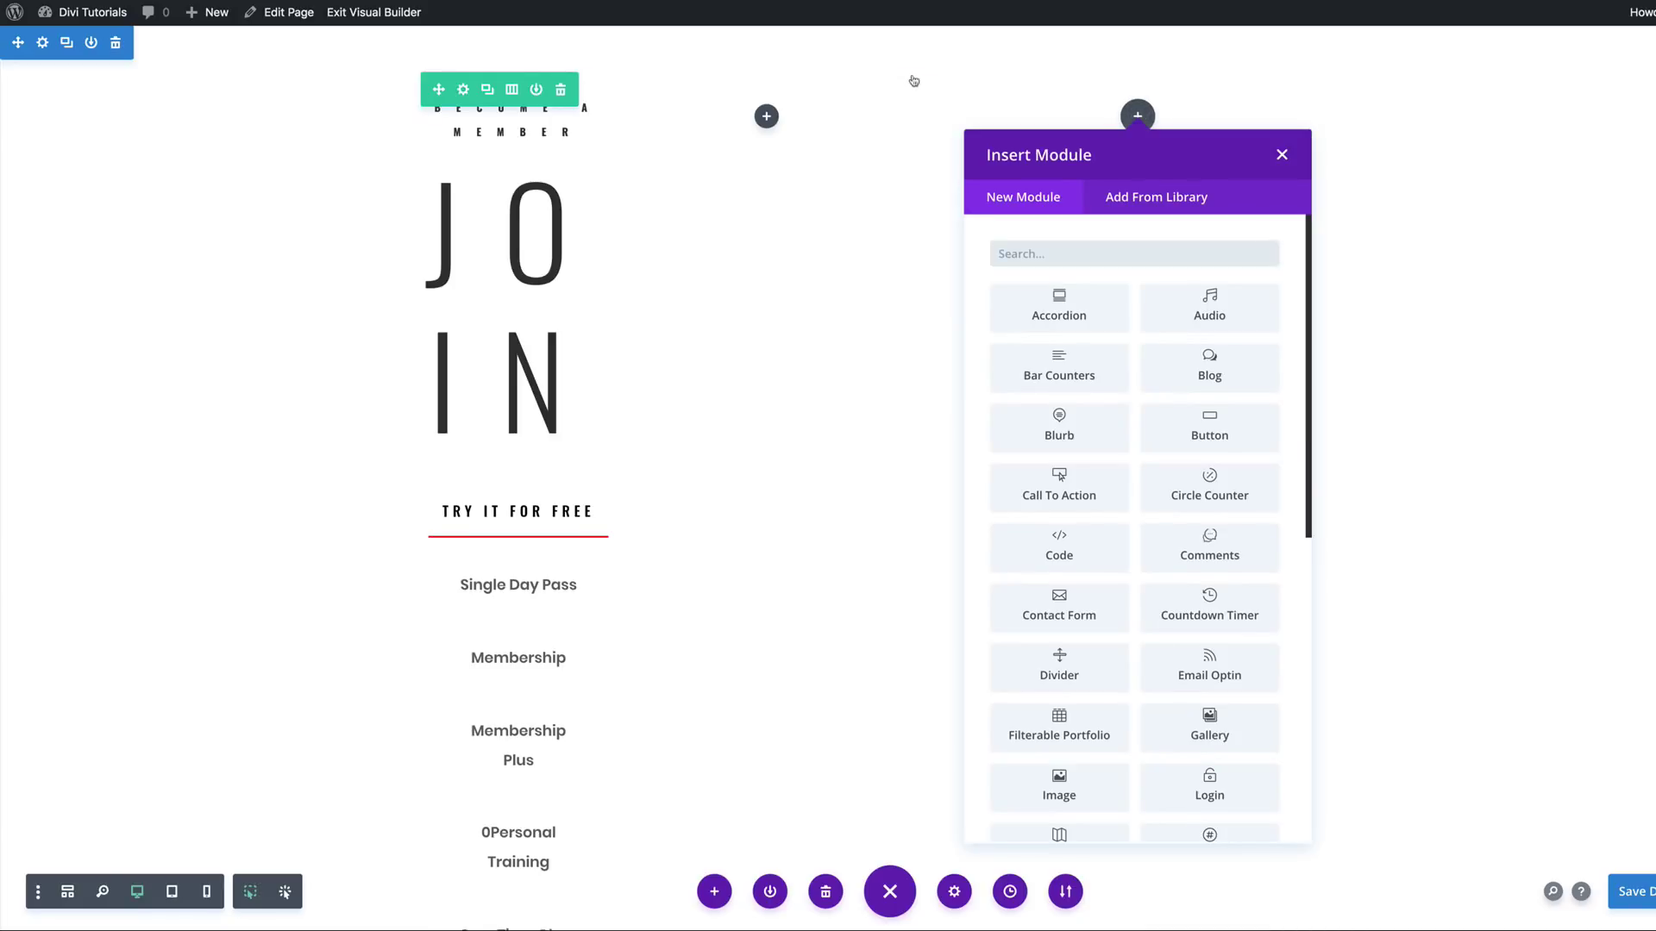
type("slider")
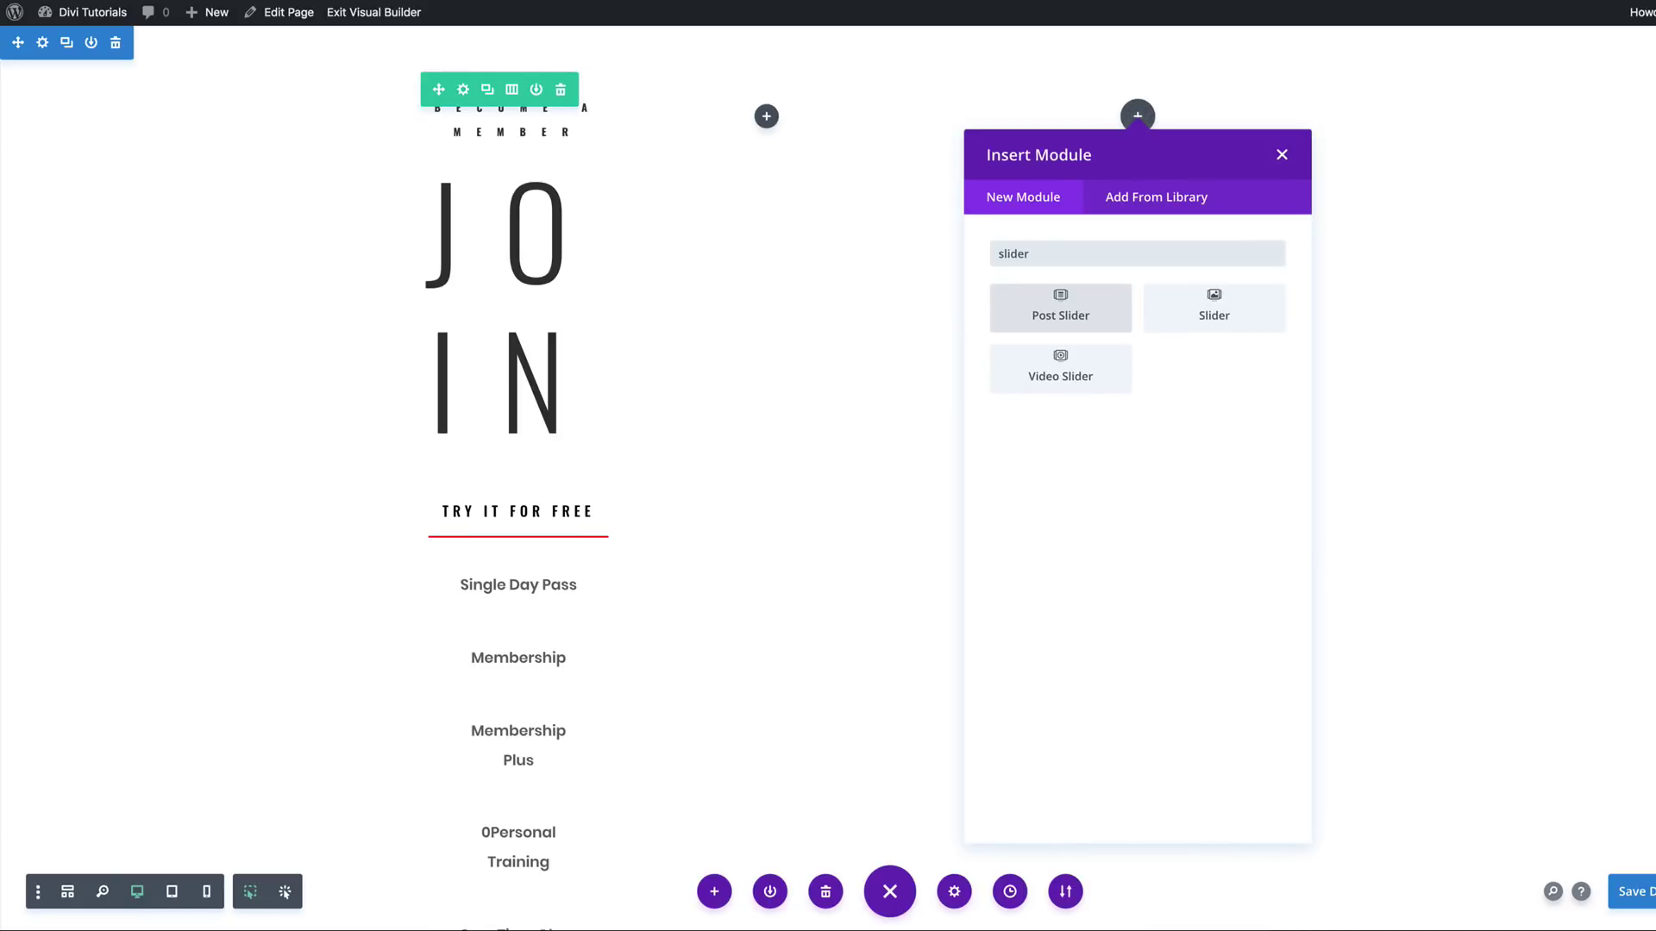
key("Right")
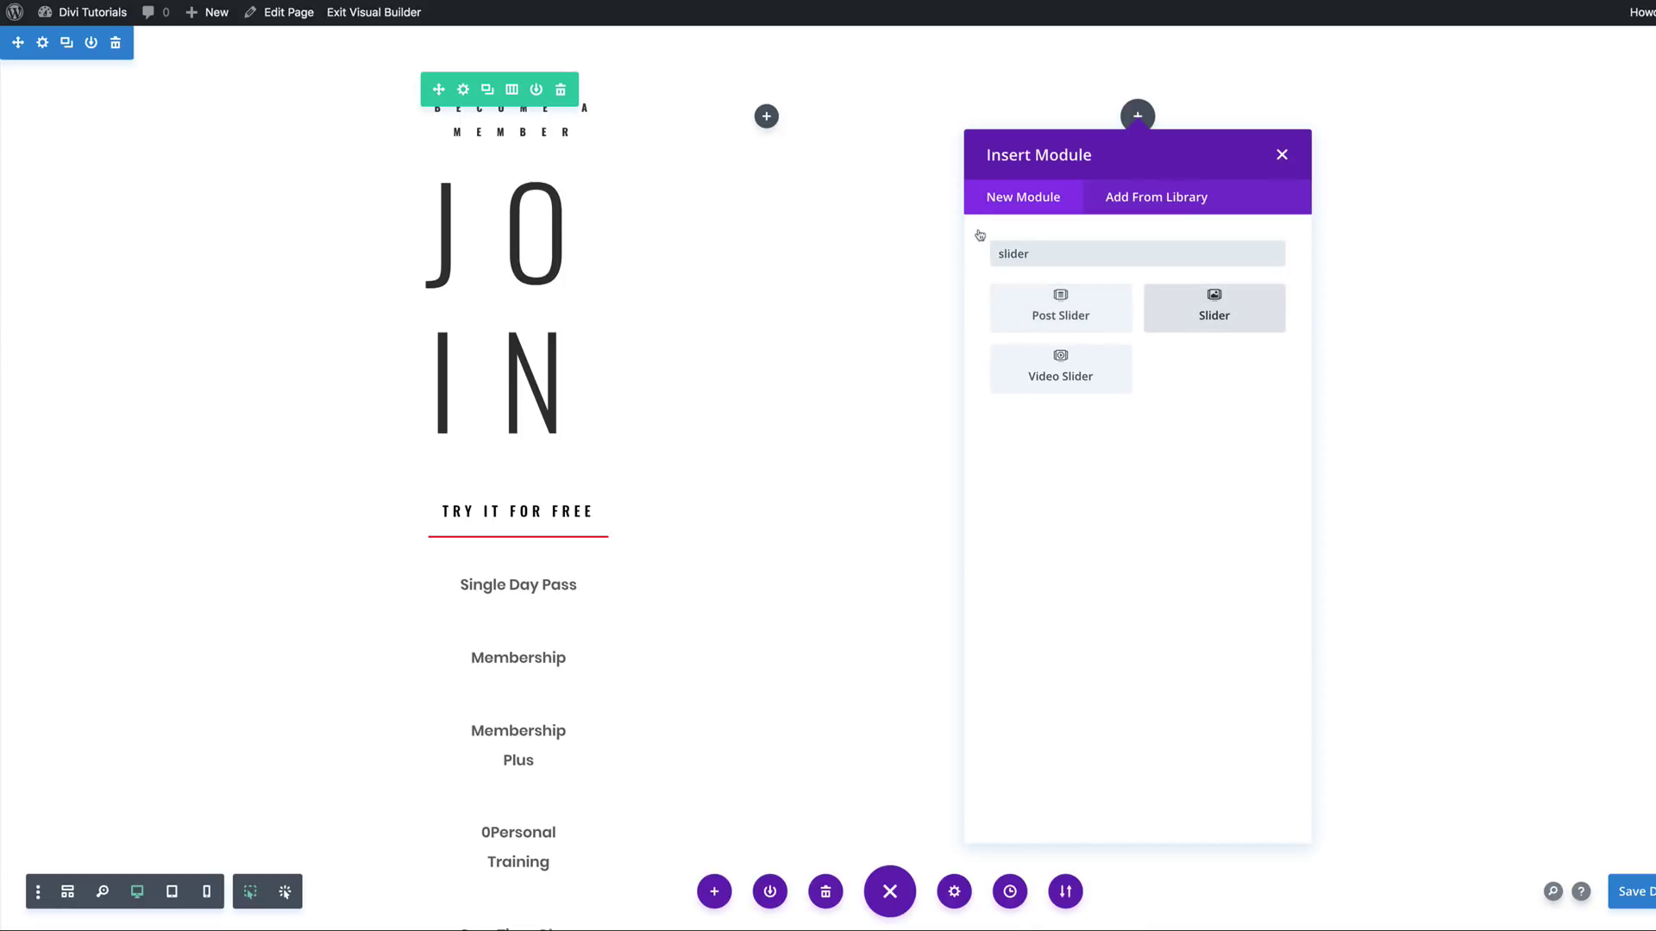
key("Return")
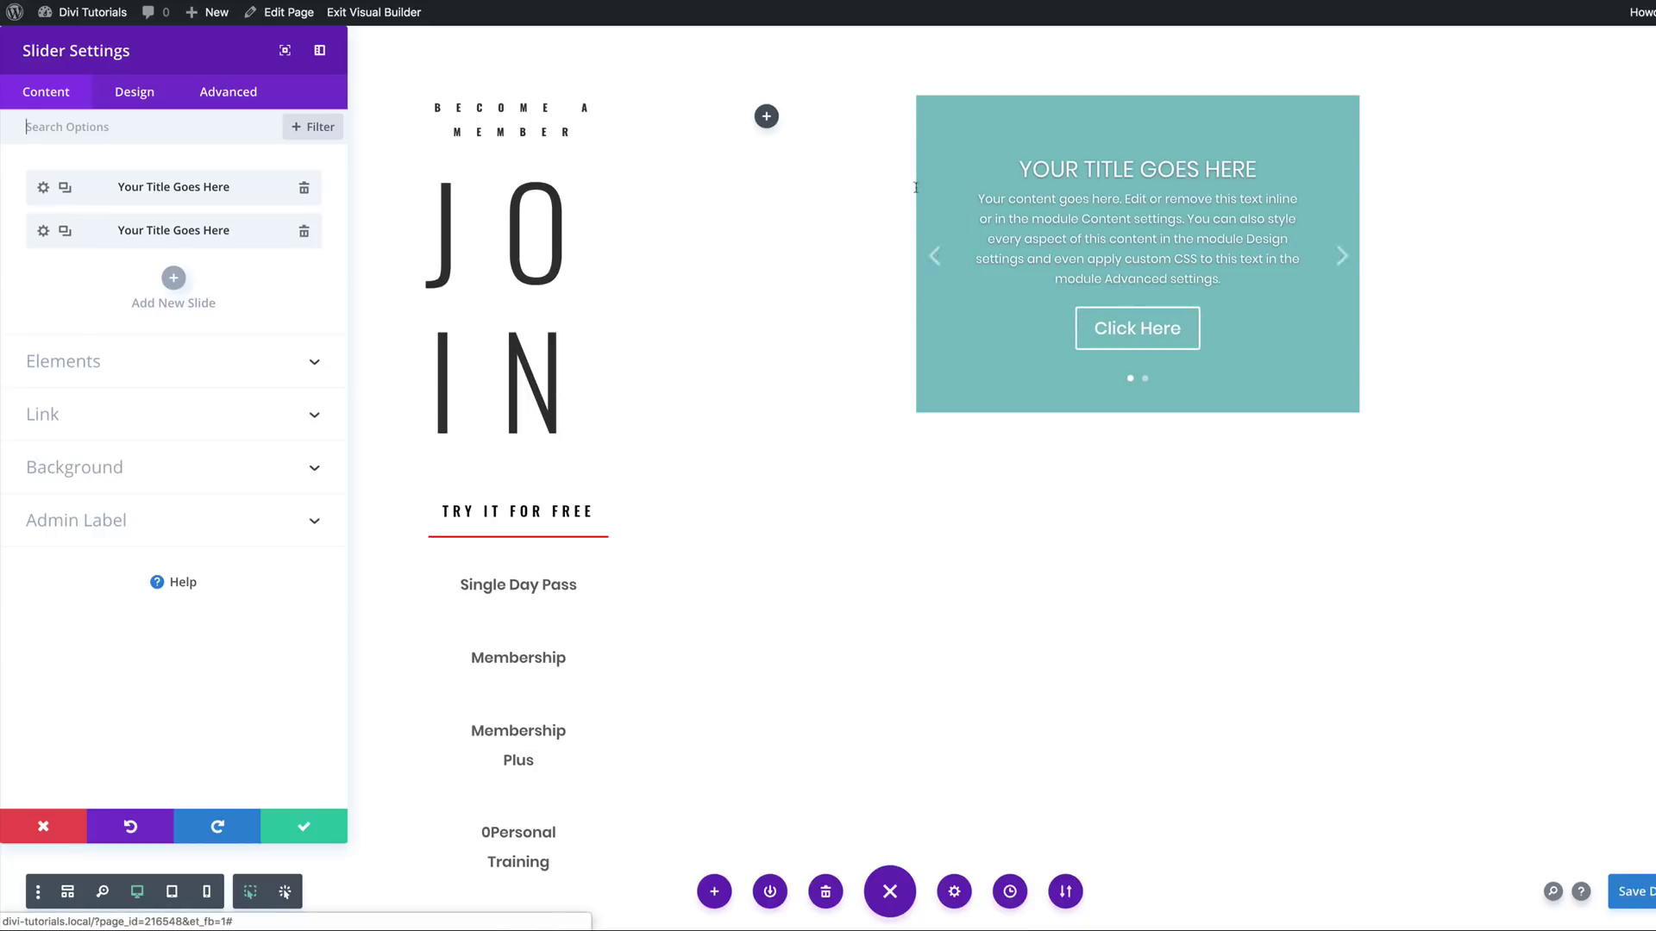
Delete the slider's second slide and open the remaining slide's settings
left_click(76, 132)
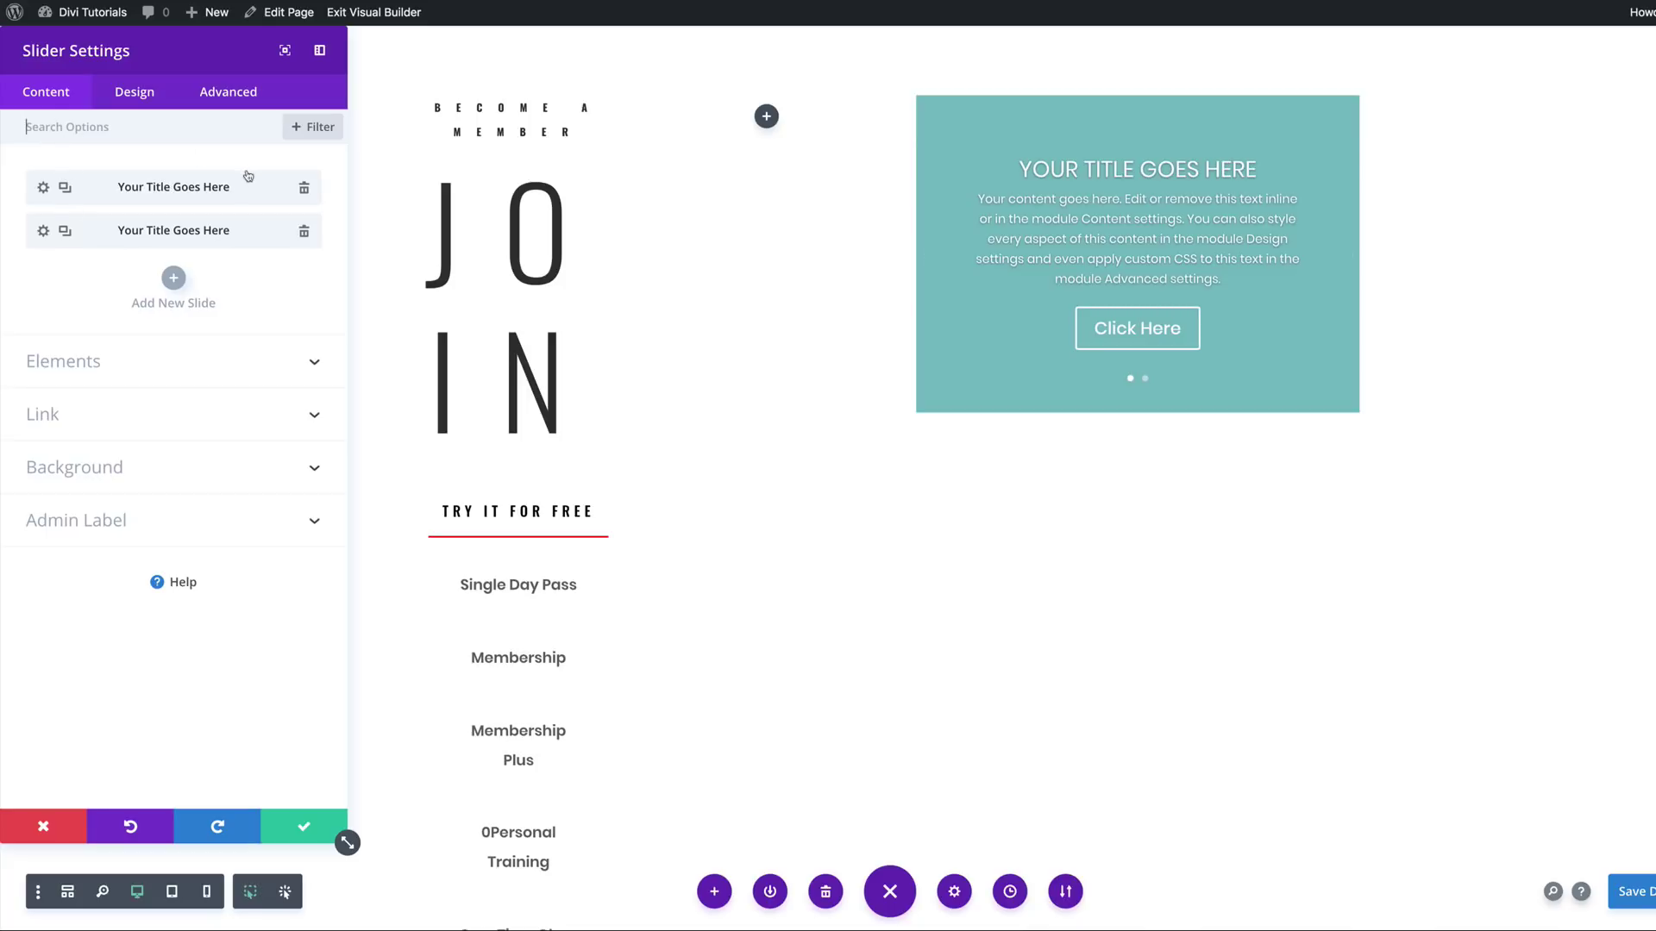
key("ctrl+z")
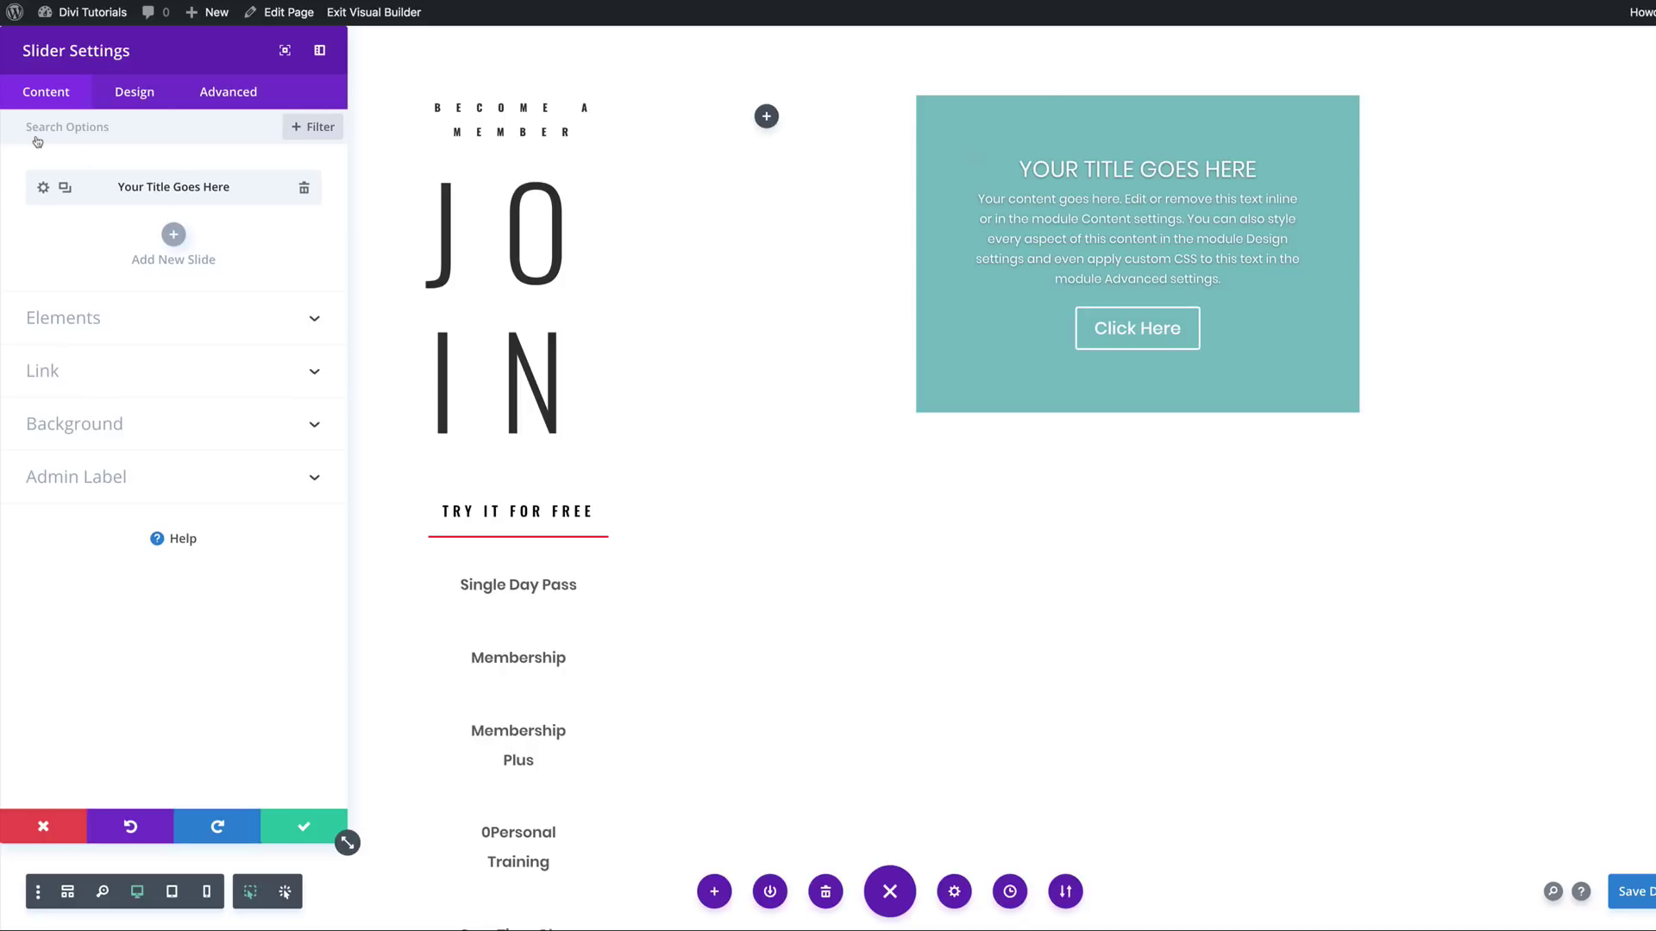
left_click(42, 187)
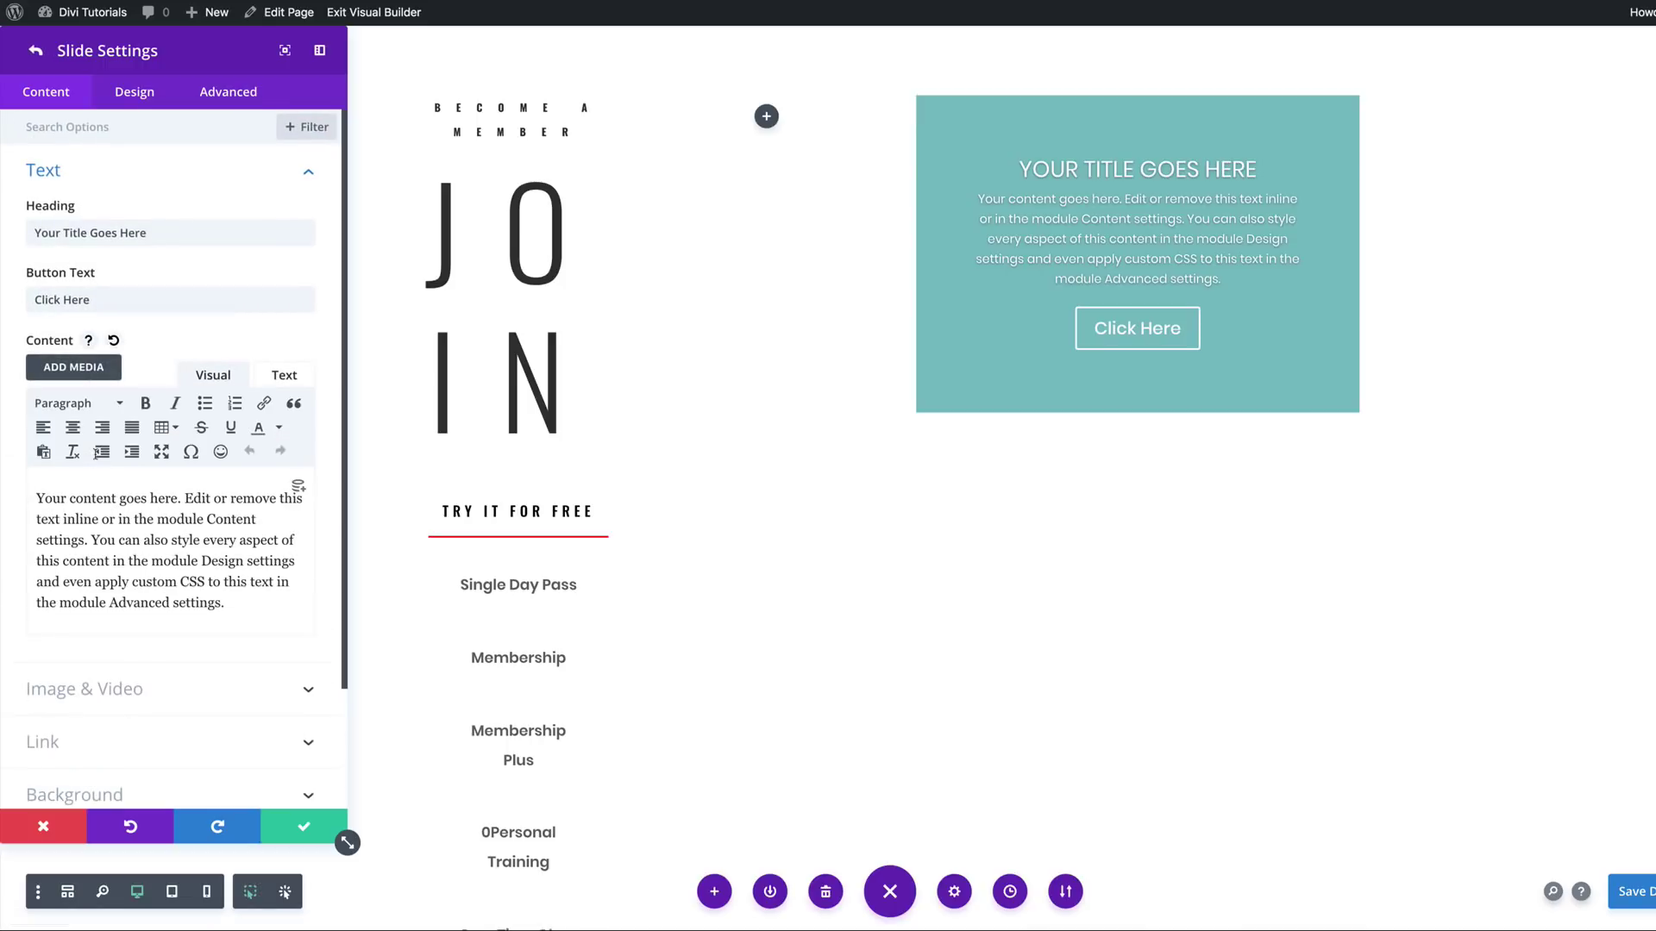
Set the slide's background image to the rope-climbing photo and save the slider settings
left_click(130, 795)
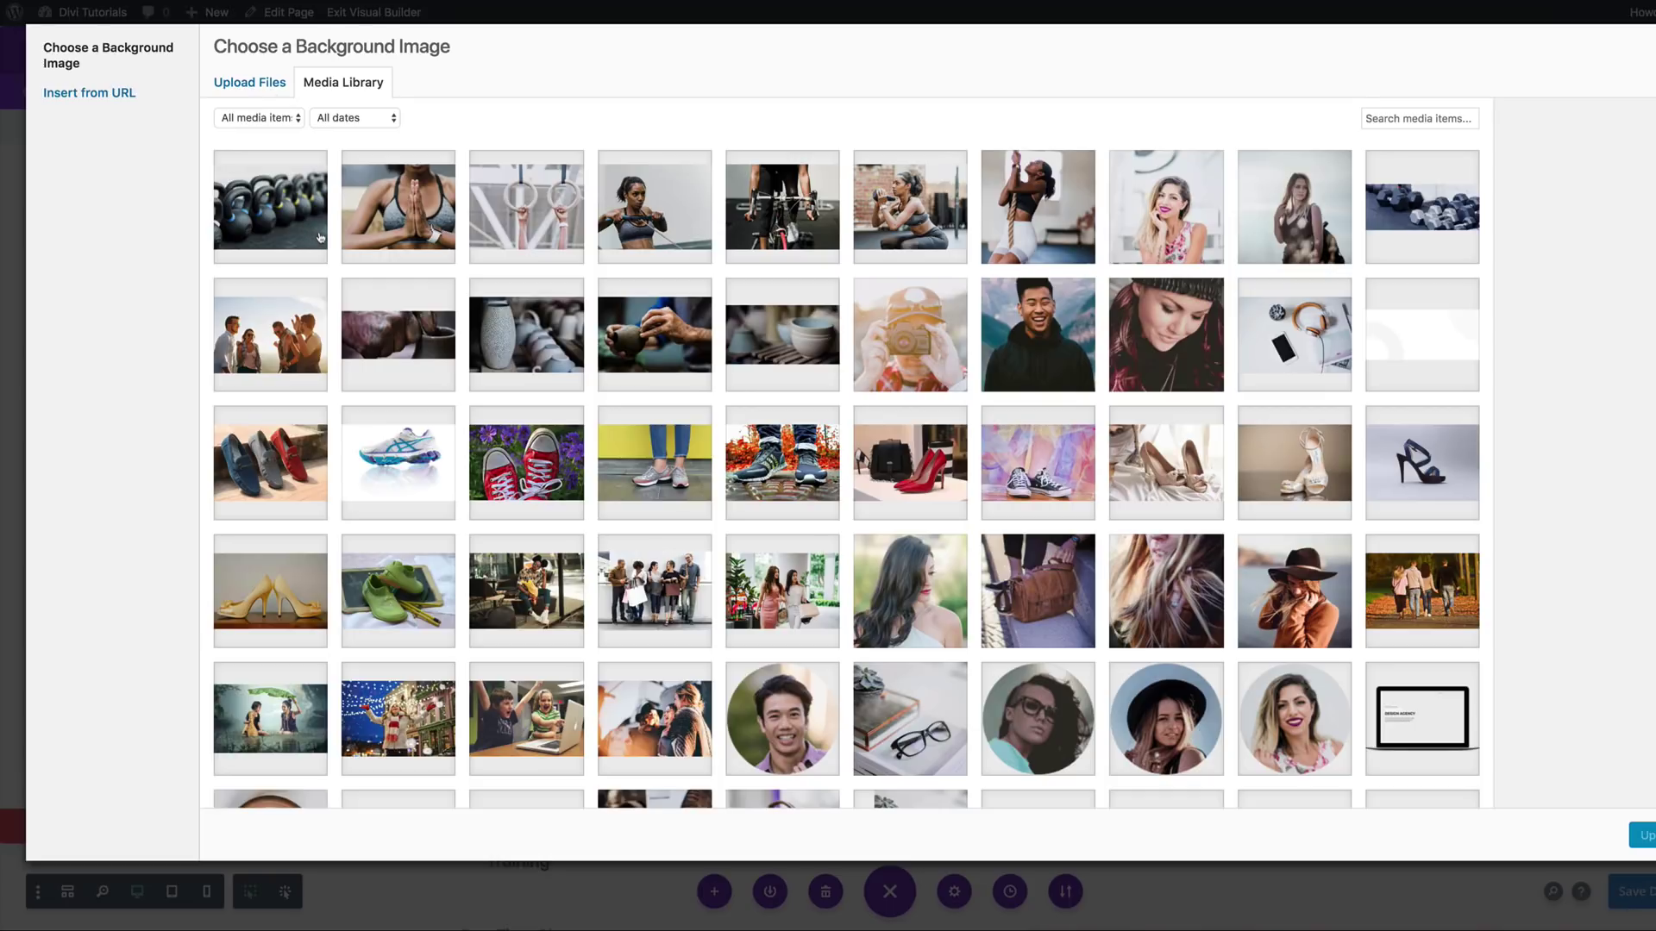
left_click(1037, 207)
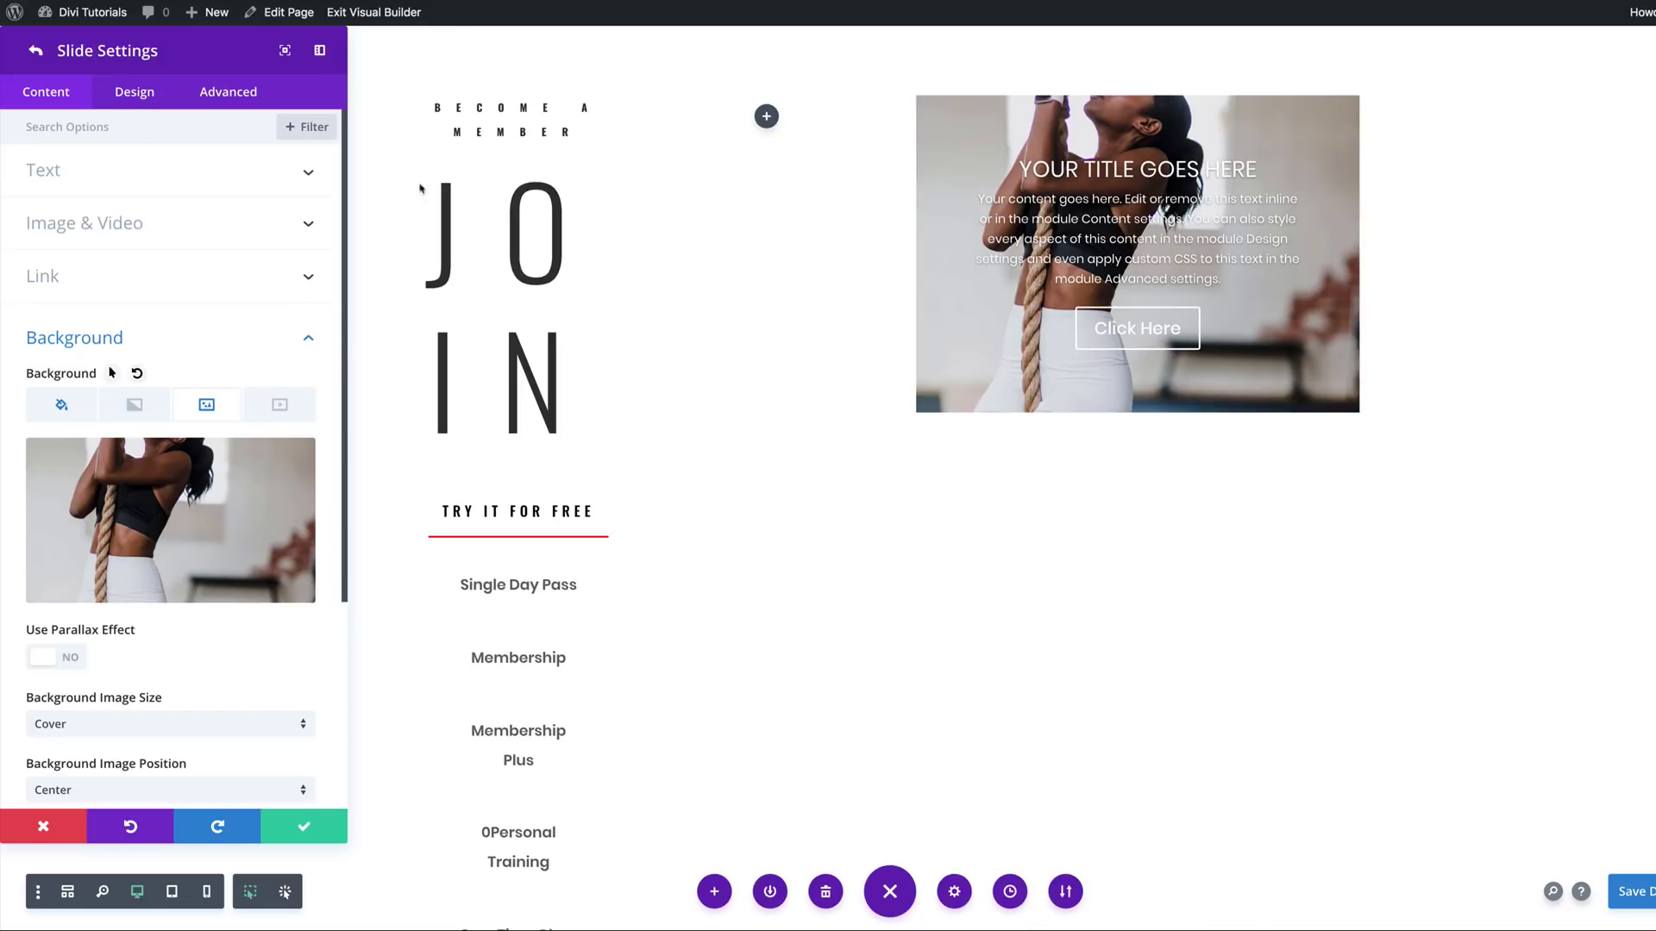
key("Escape")
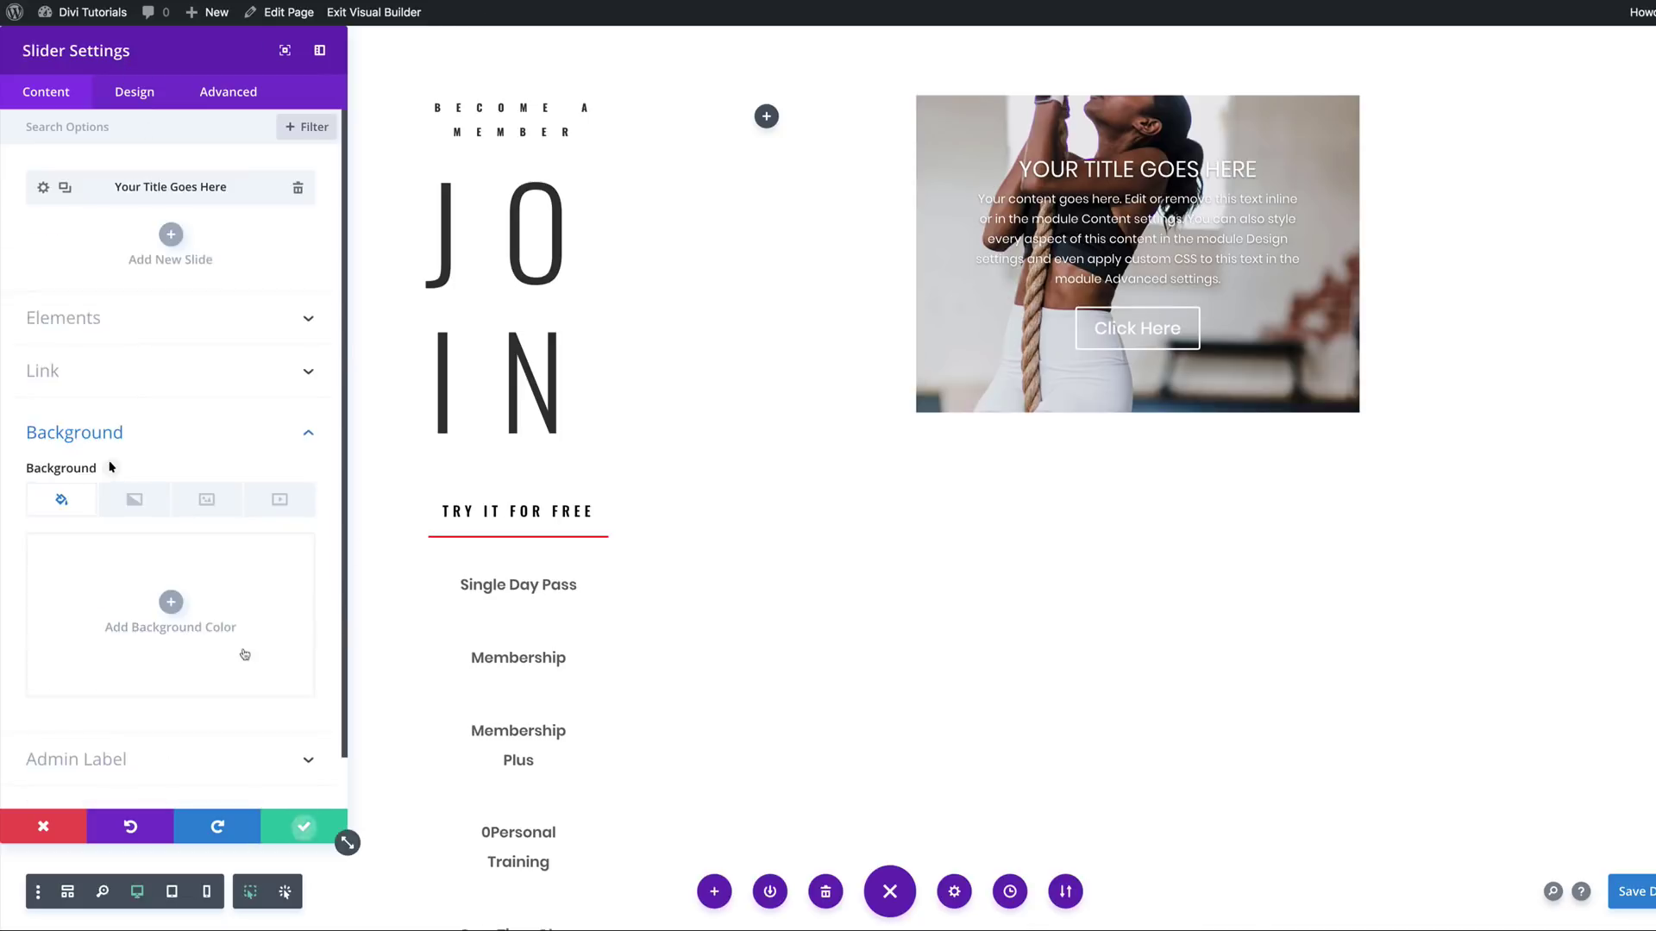
key("Escape")
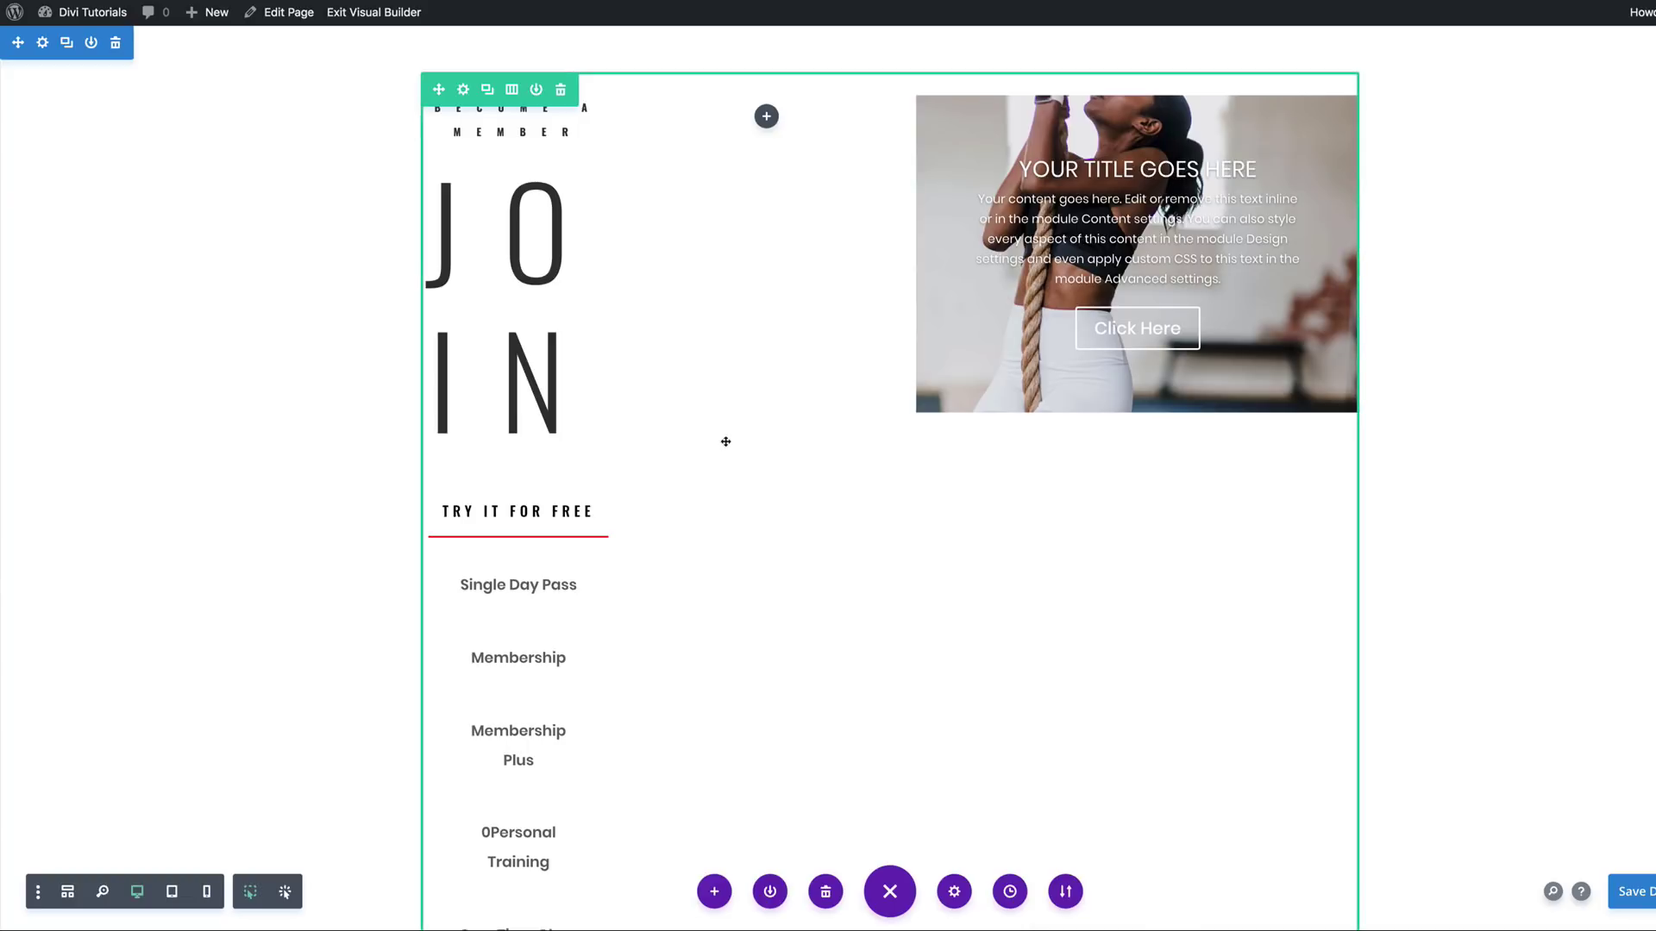
In the top row's background settings, set Column 2's colour to dark navy #2a2e40
left_click(463, 89)
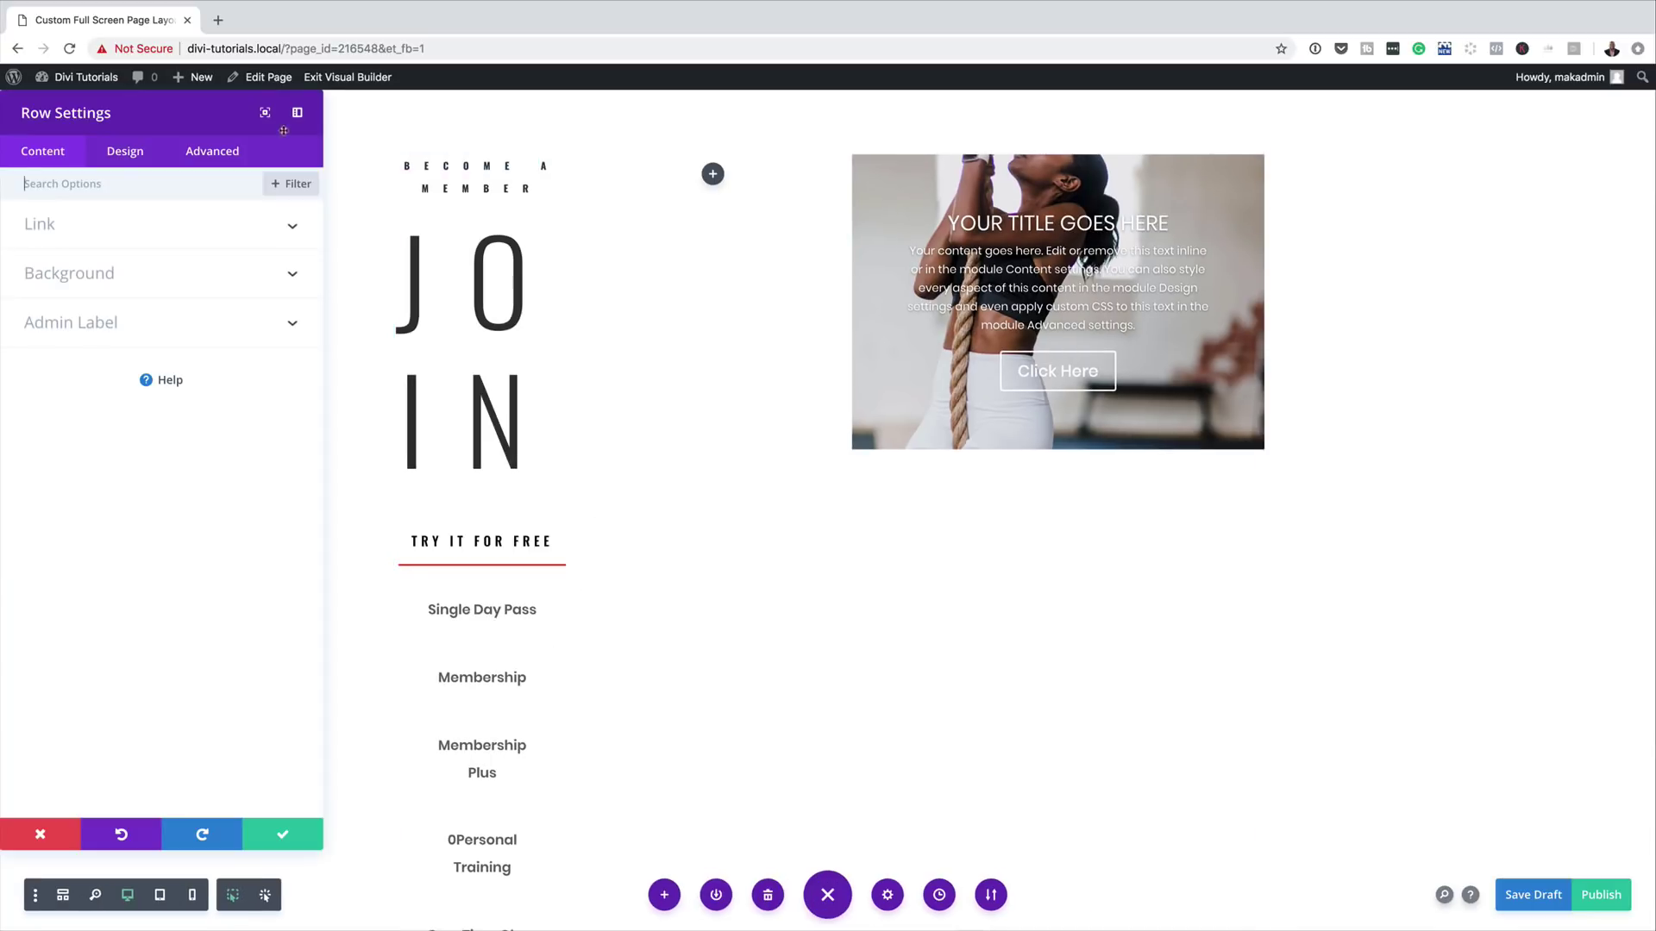
left_click(69, 273)
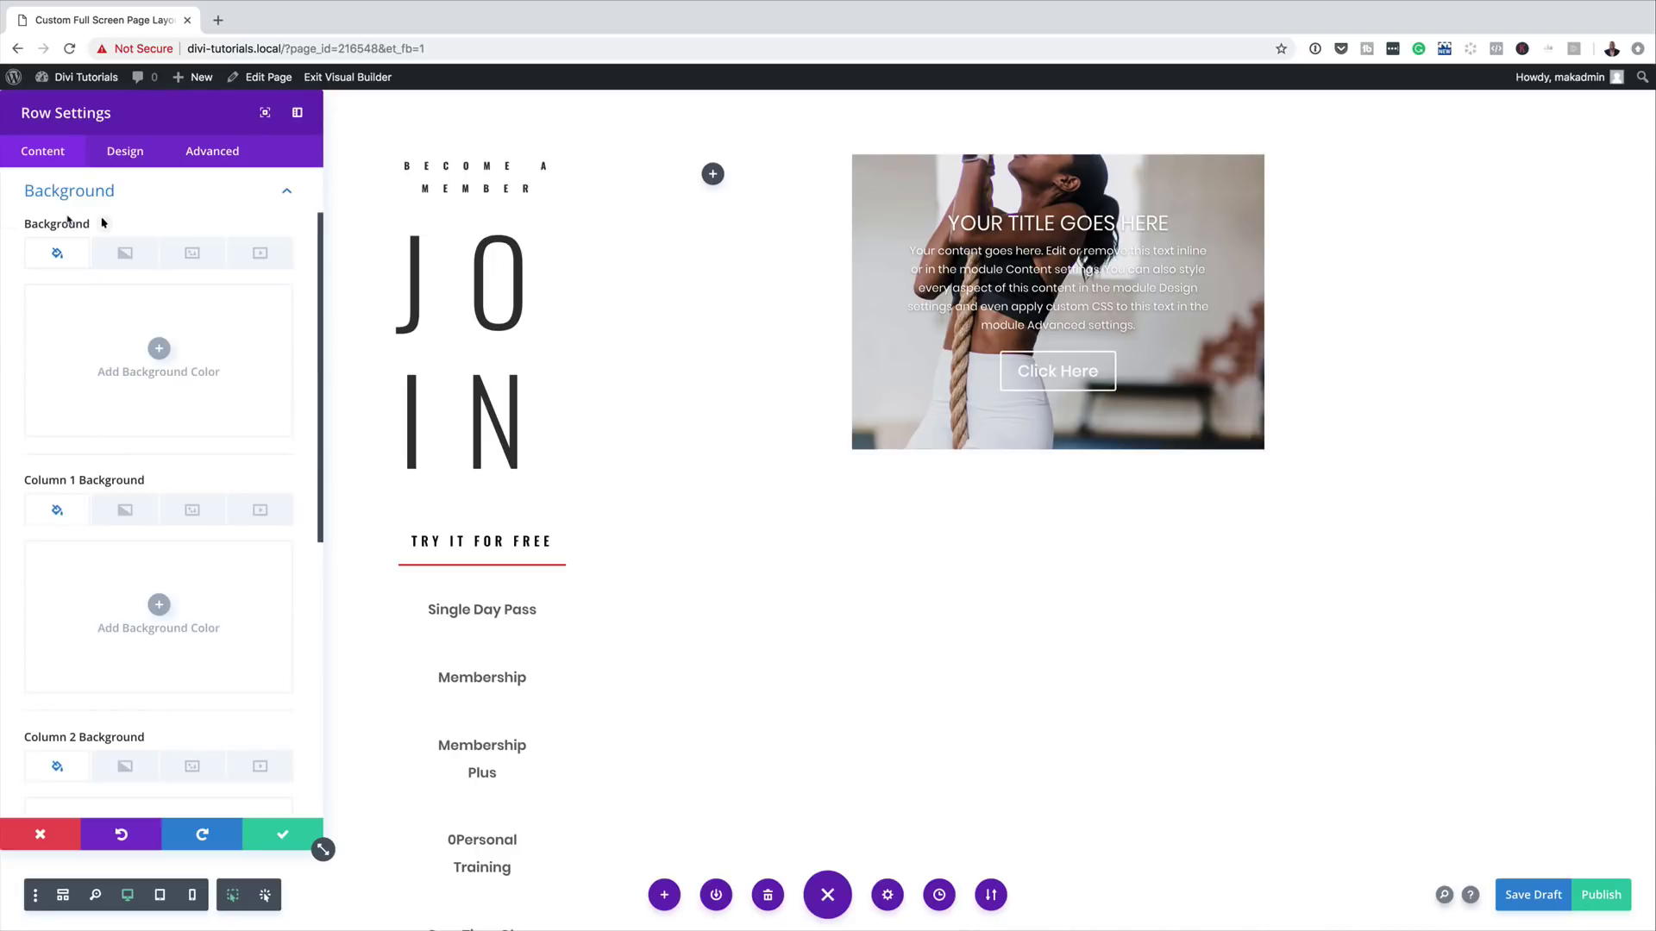
scroll(155, 478, "down", 3)
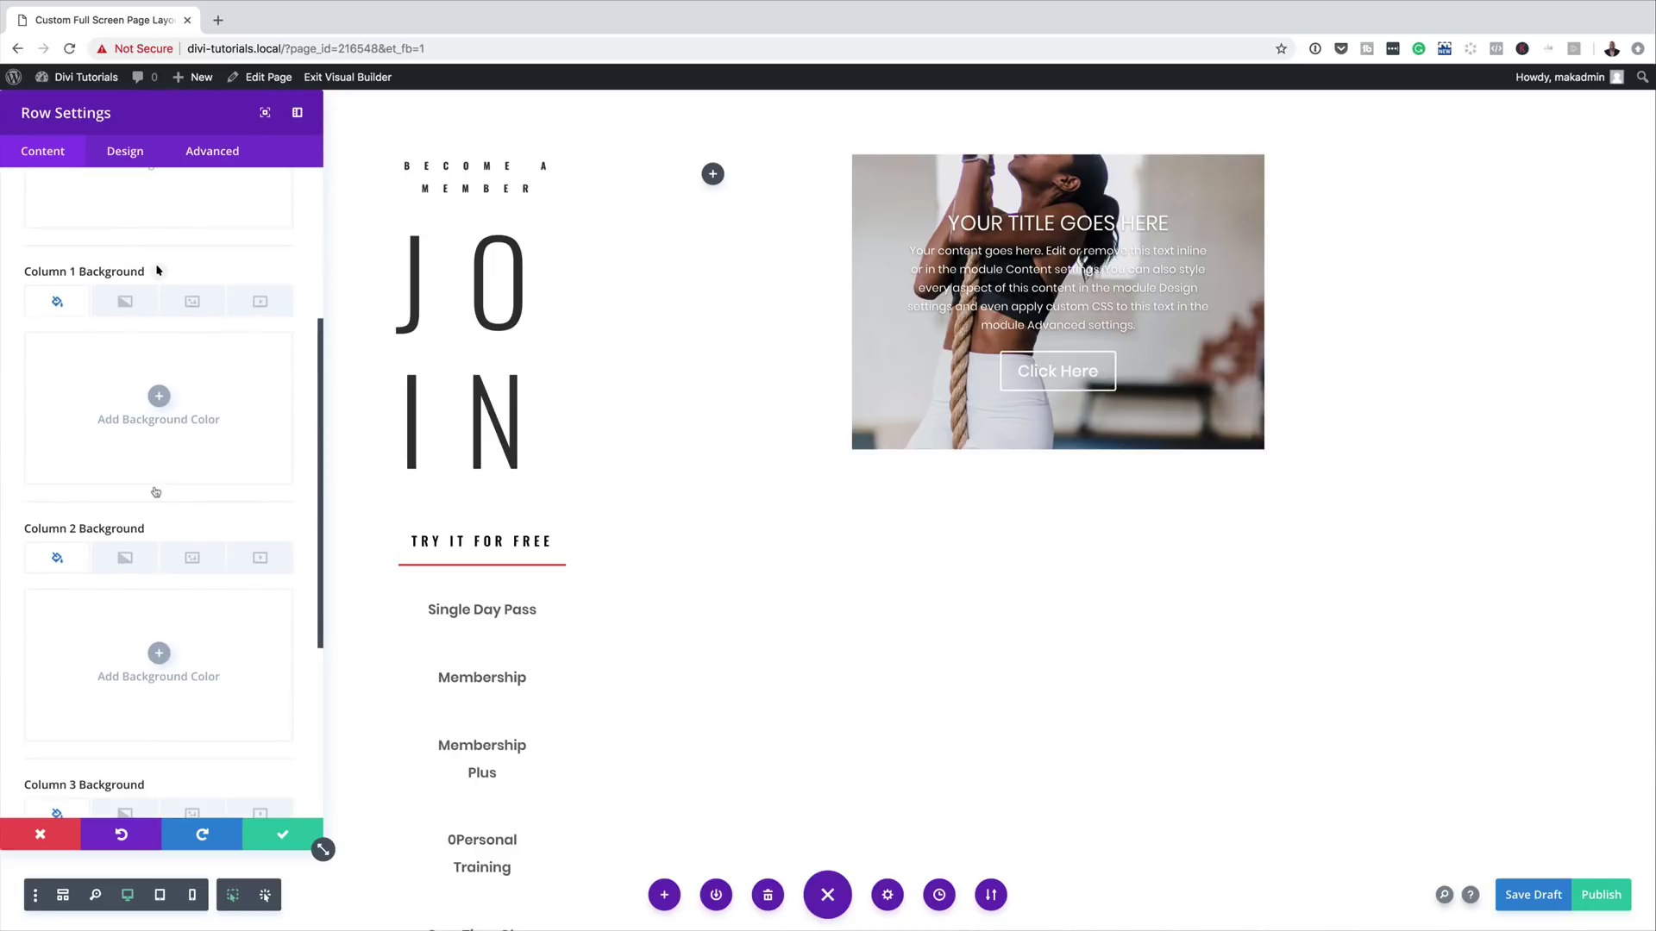
scroll(155, 492, "down", 1)
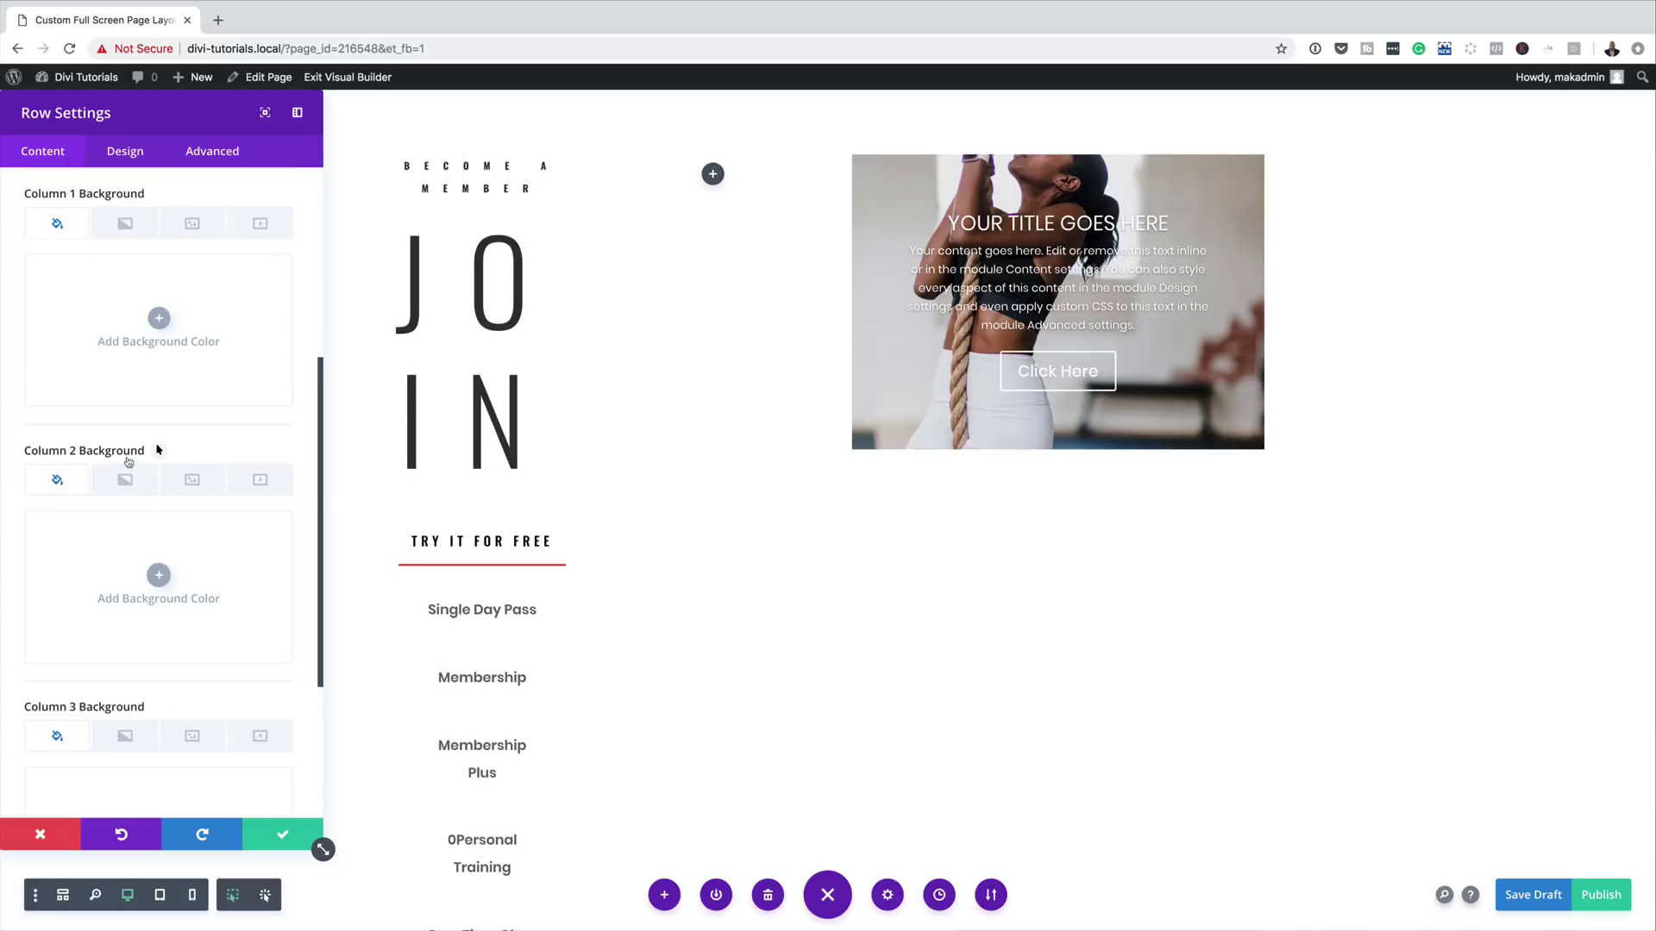
left_click(159, 575)
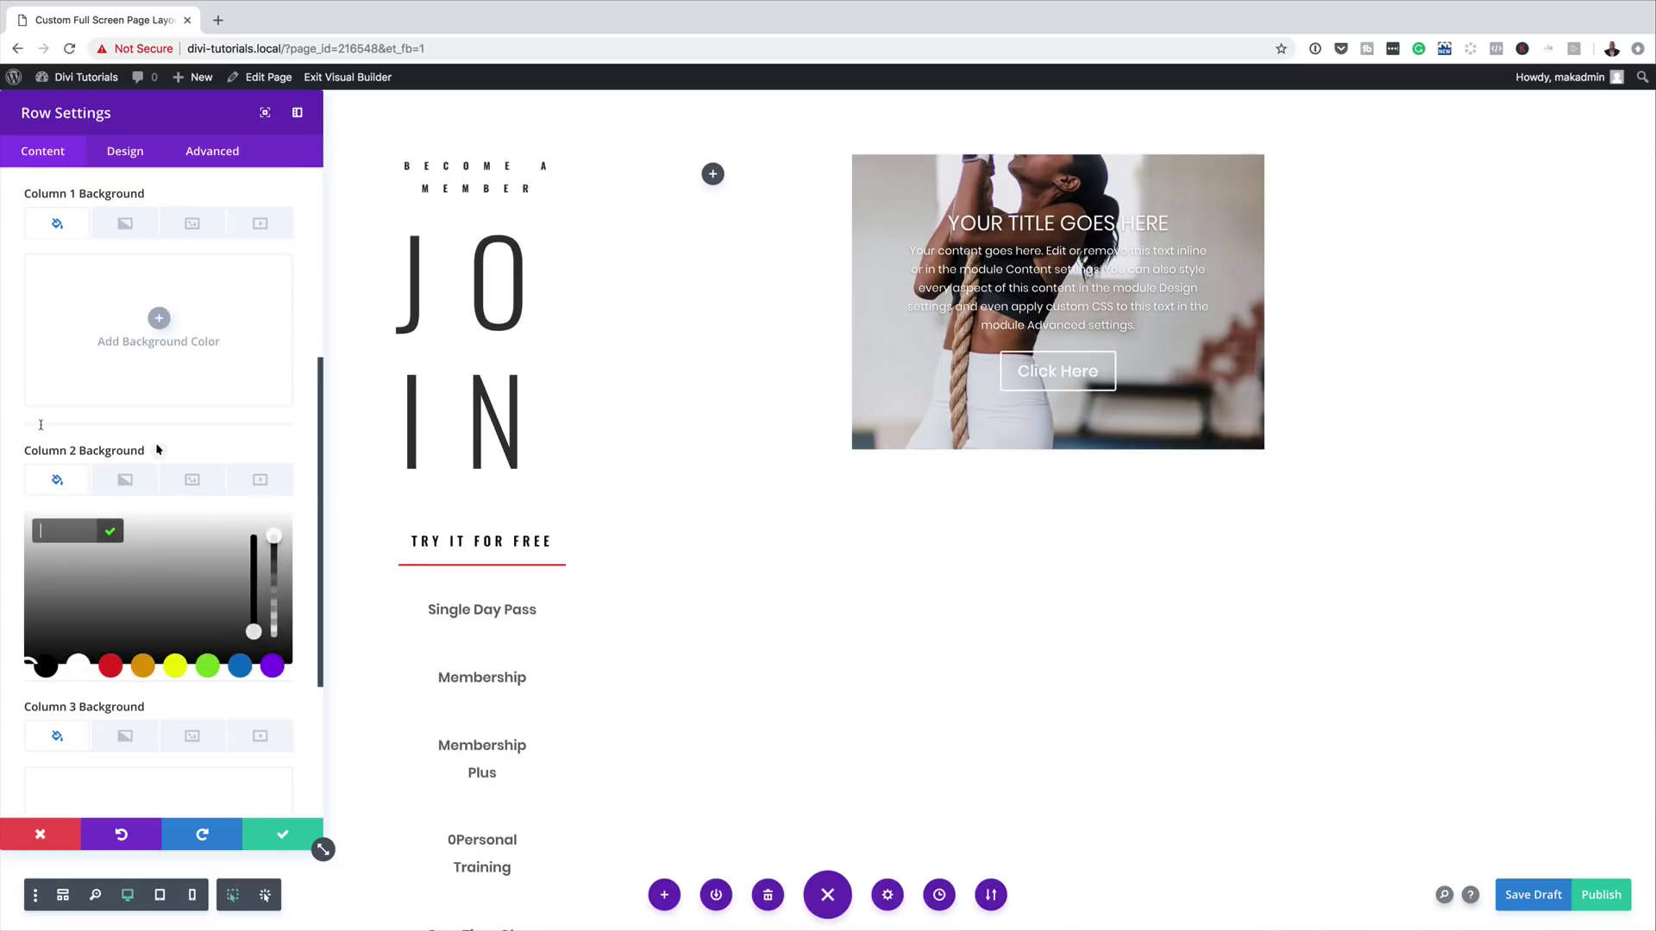
type("#2a2e40")
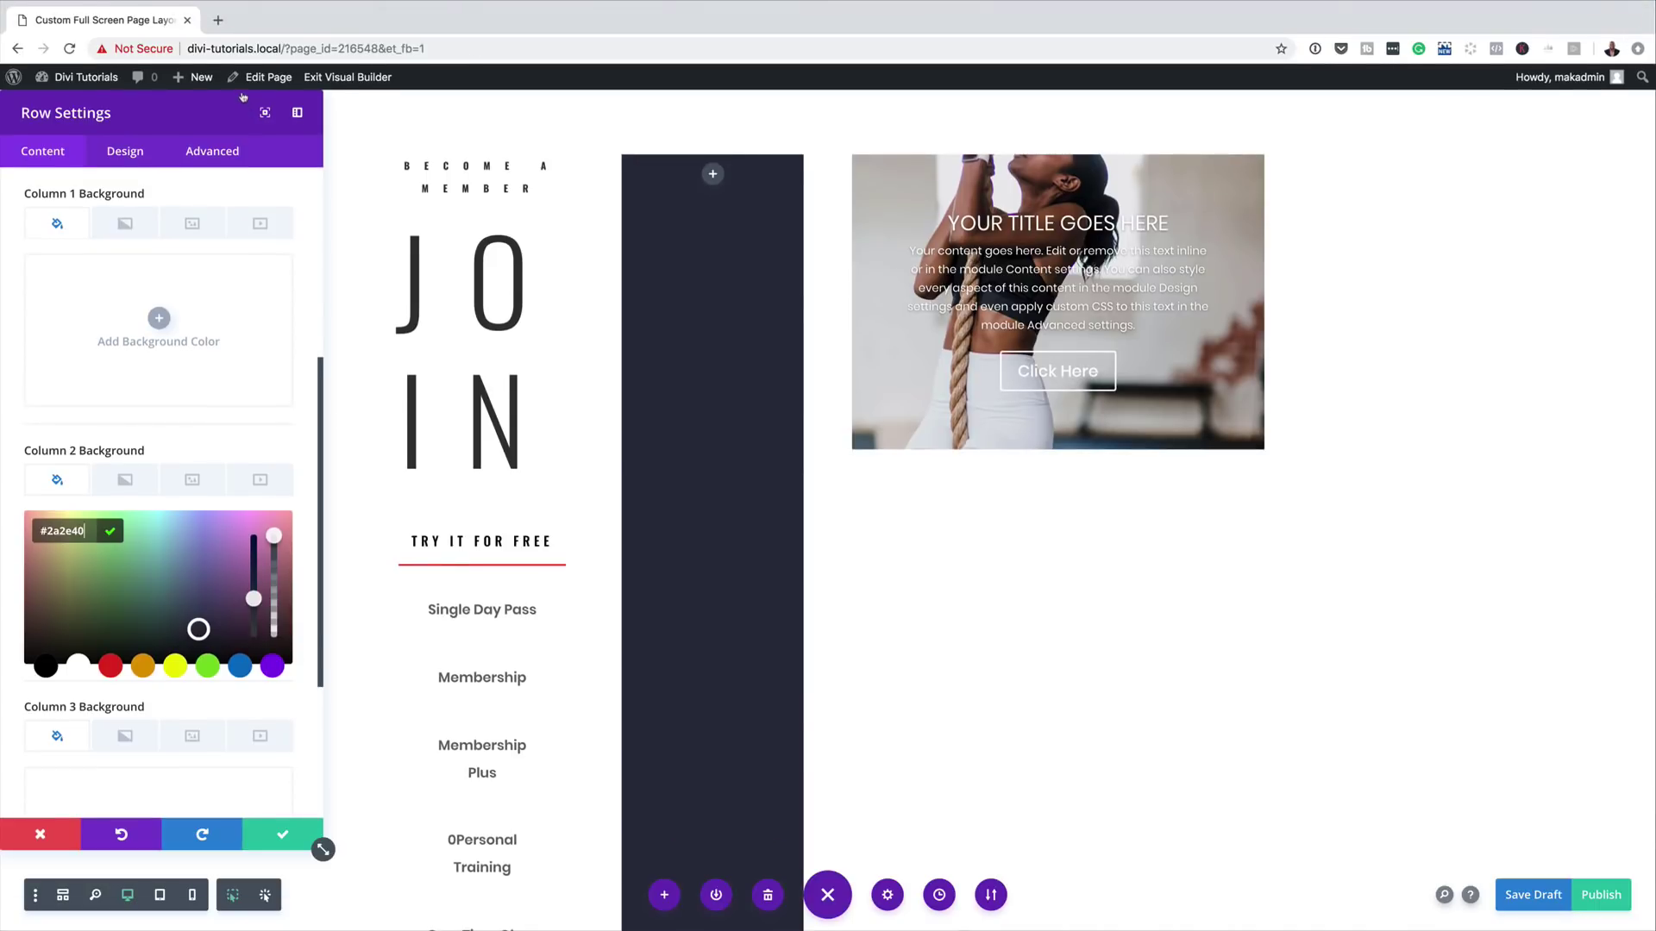
left_click_drag(243, 99, 244, 95)
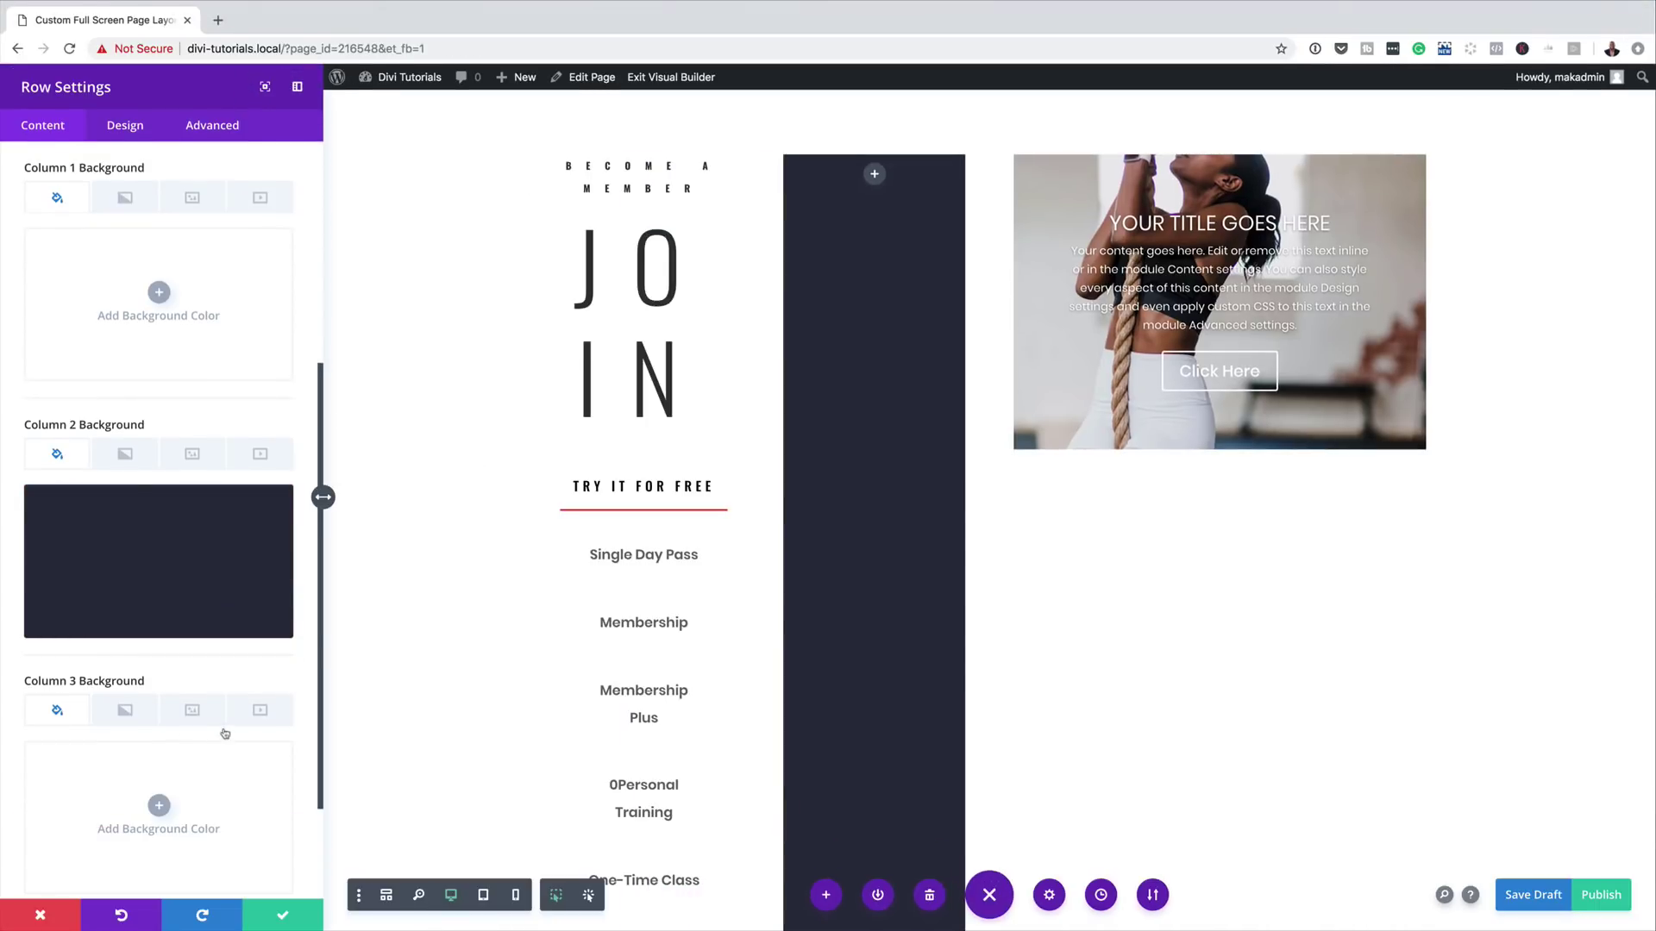
Copy the modules from the red section's $39/MO pricing row
left_click(282, 914)
scroll(797, 534, "down", 4)
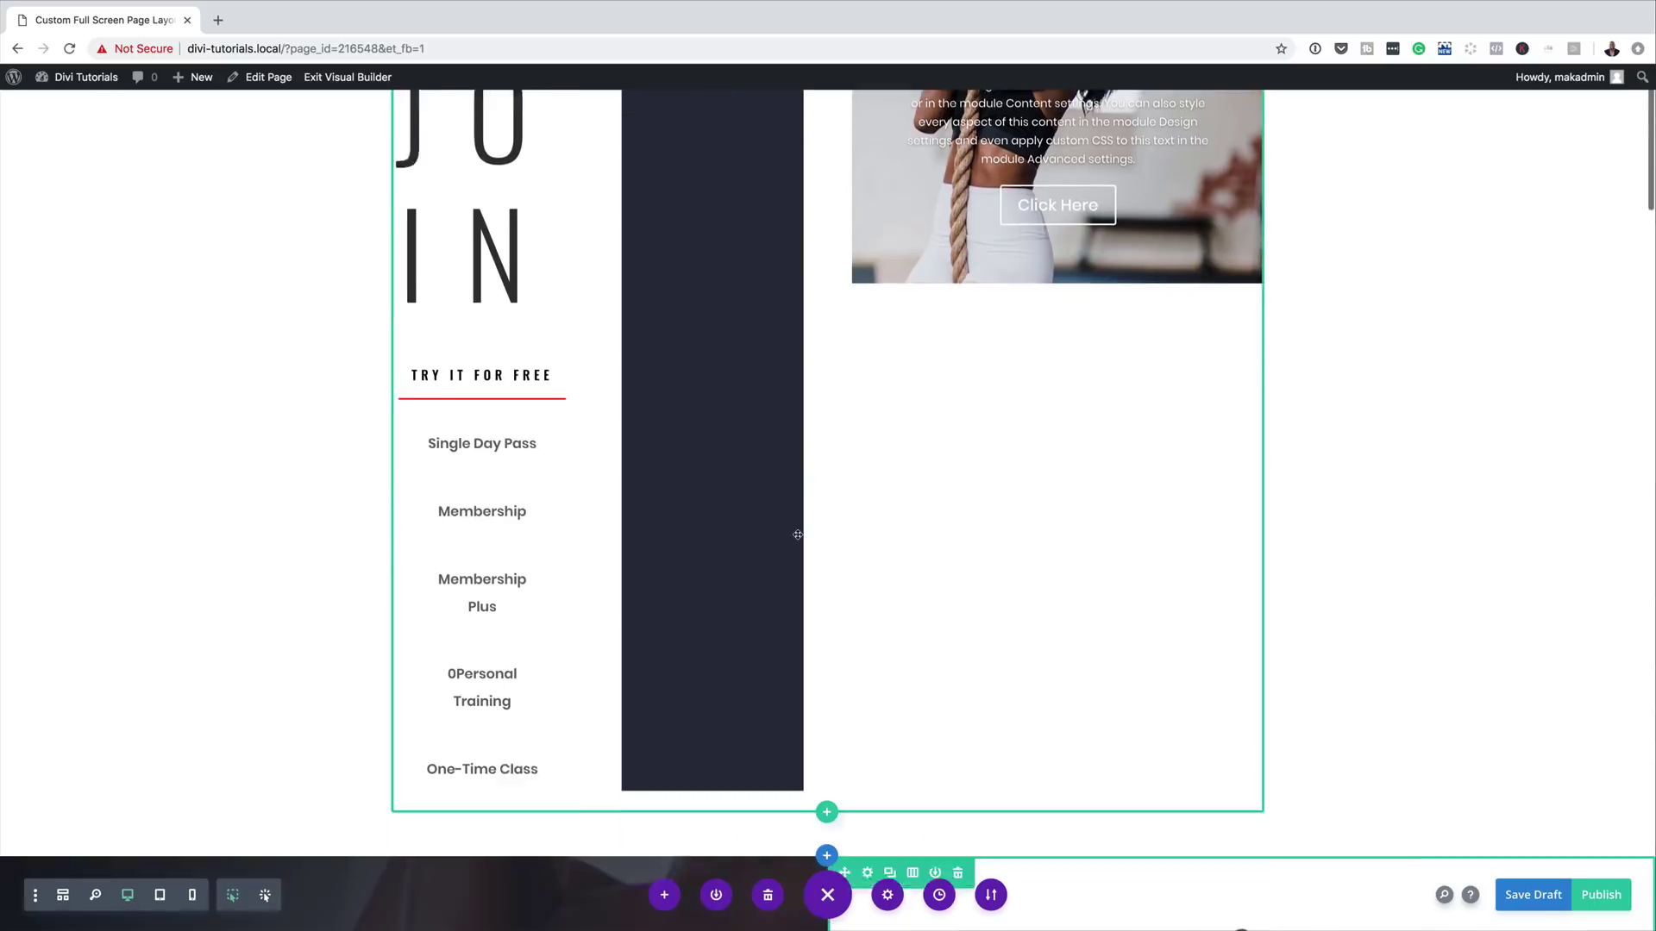
scroll(798, 535, "down", 5)
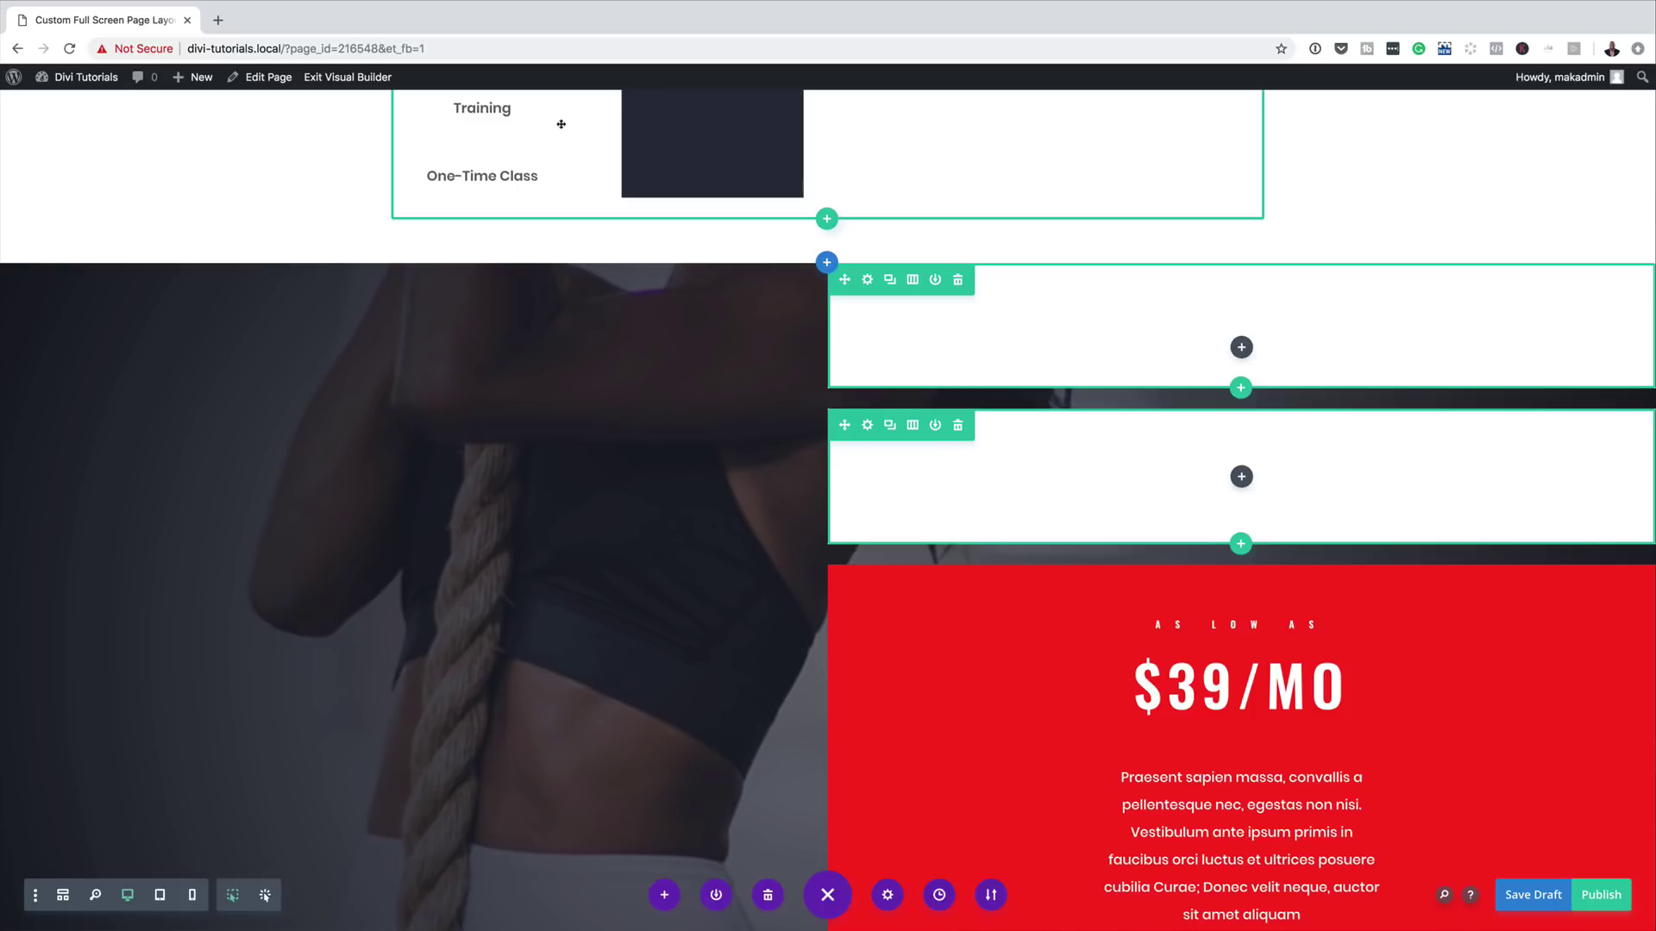
scroll(1242, 682, "down", 1)
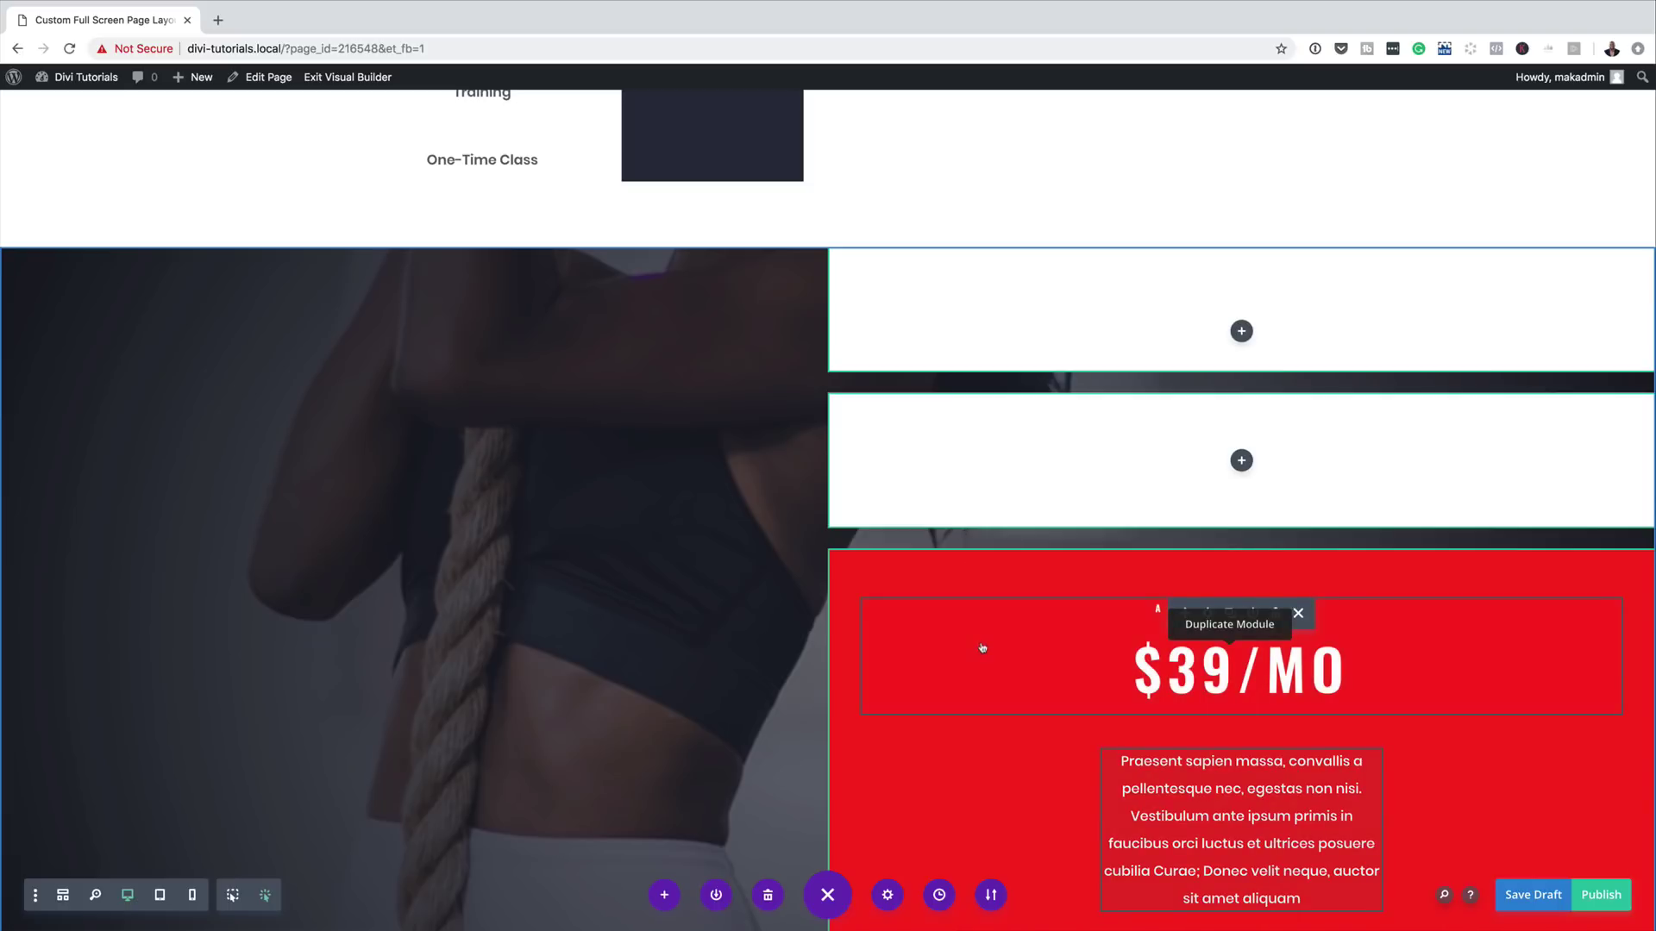
scroll(983, 645, "down", 4)
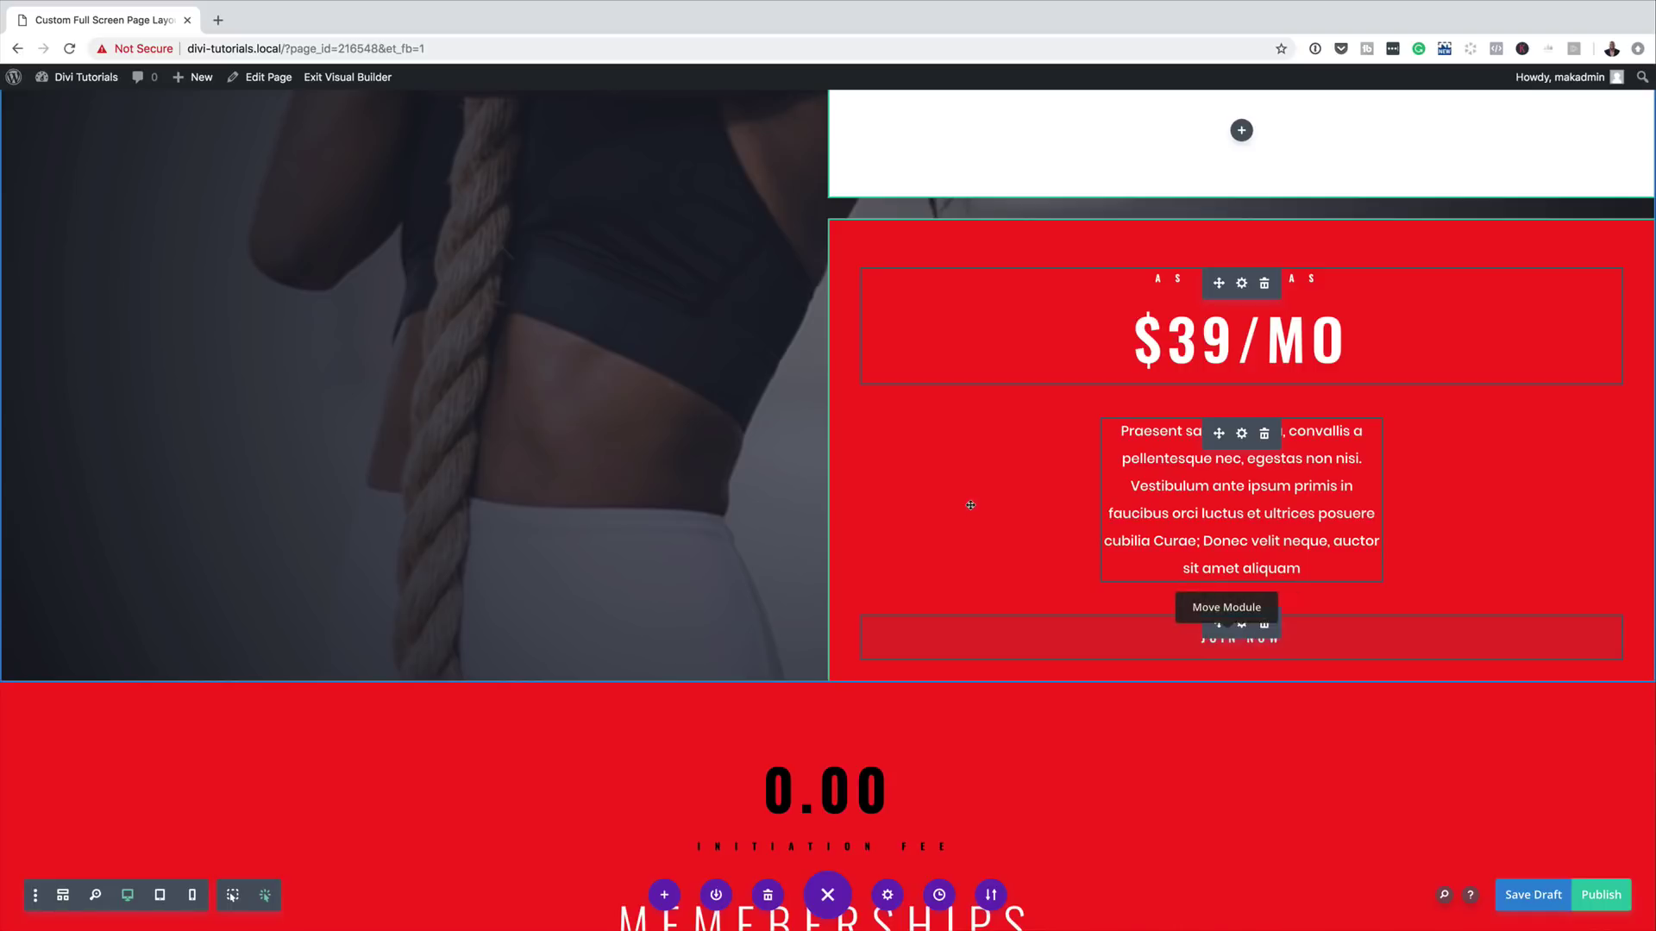
scroll(961, 167, "up", 1)
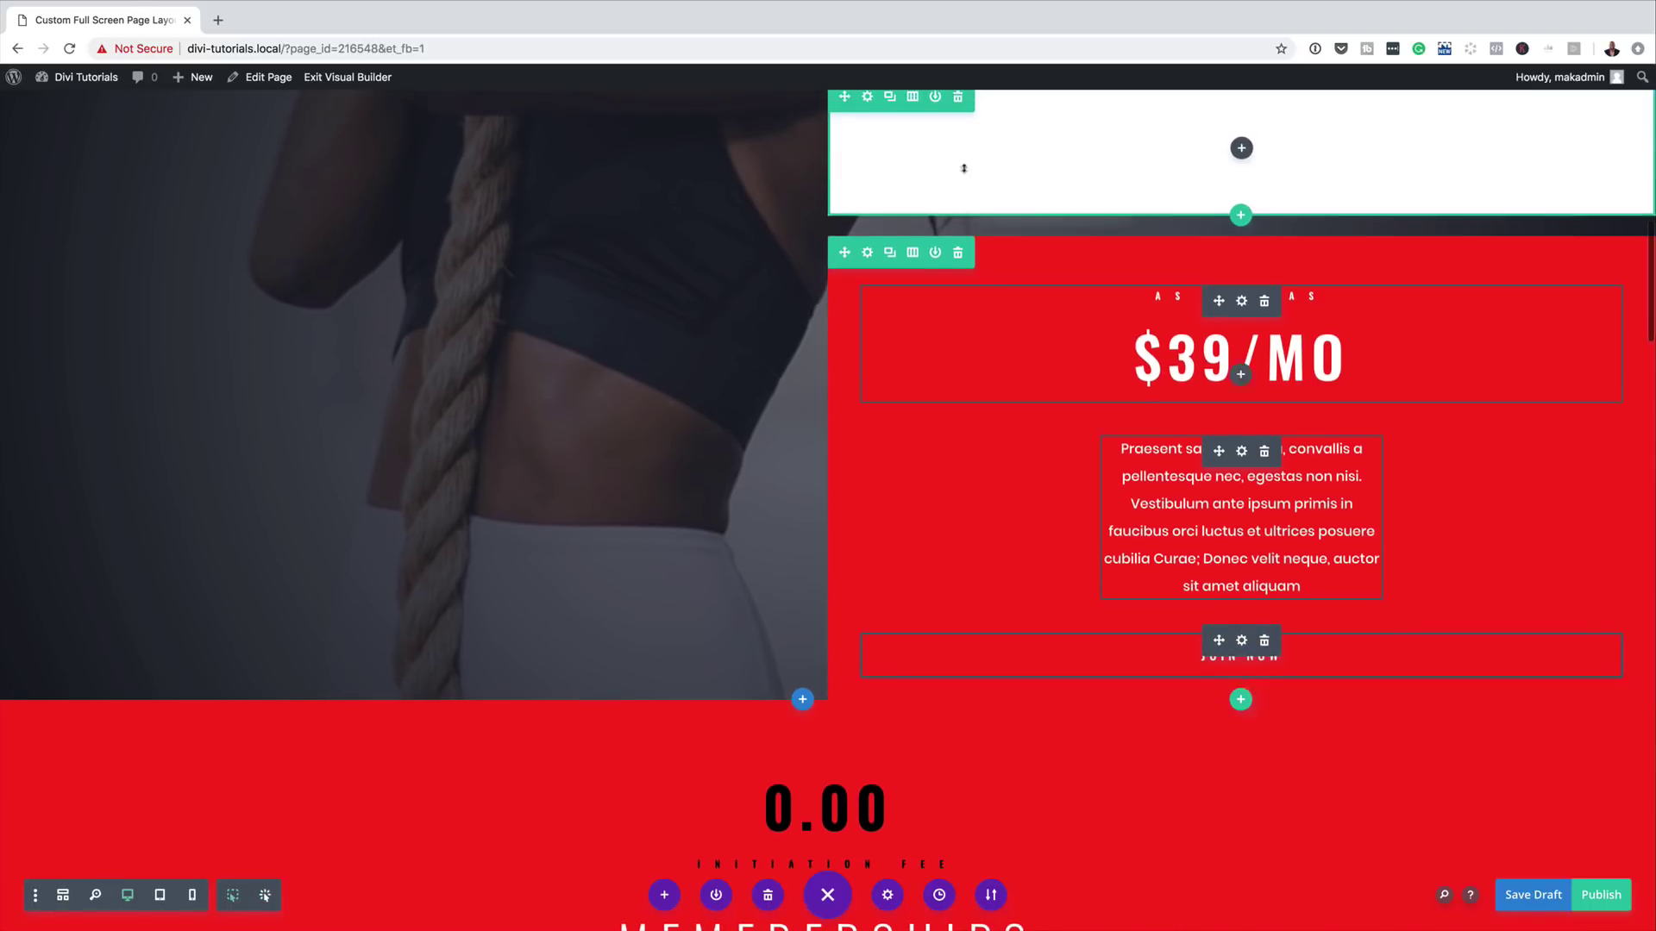
right_click(994, 247)
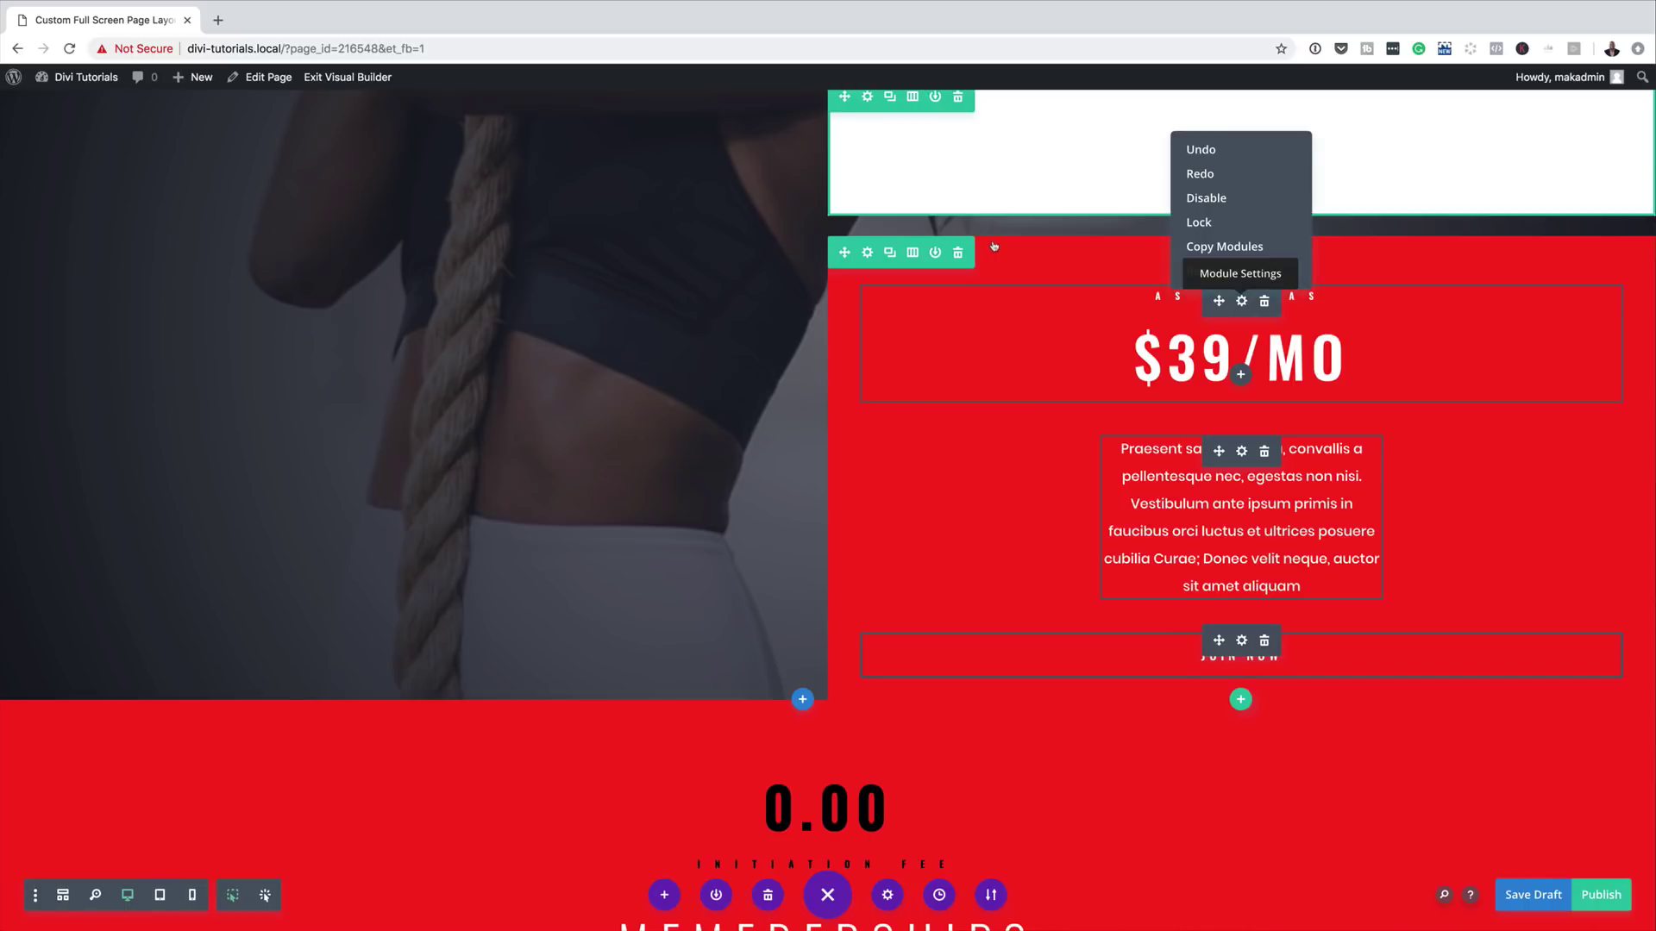
left_click(981, 198)
Paste the pricing modules into the top row's dark middle column
scroll(822, 378, "up", 15)
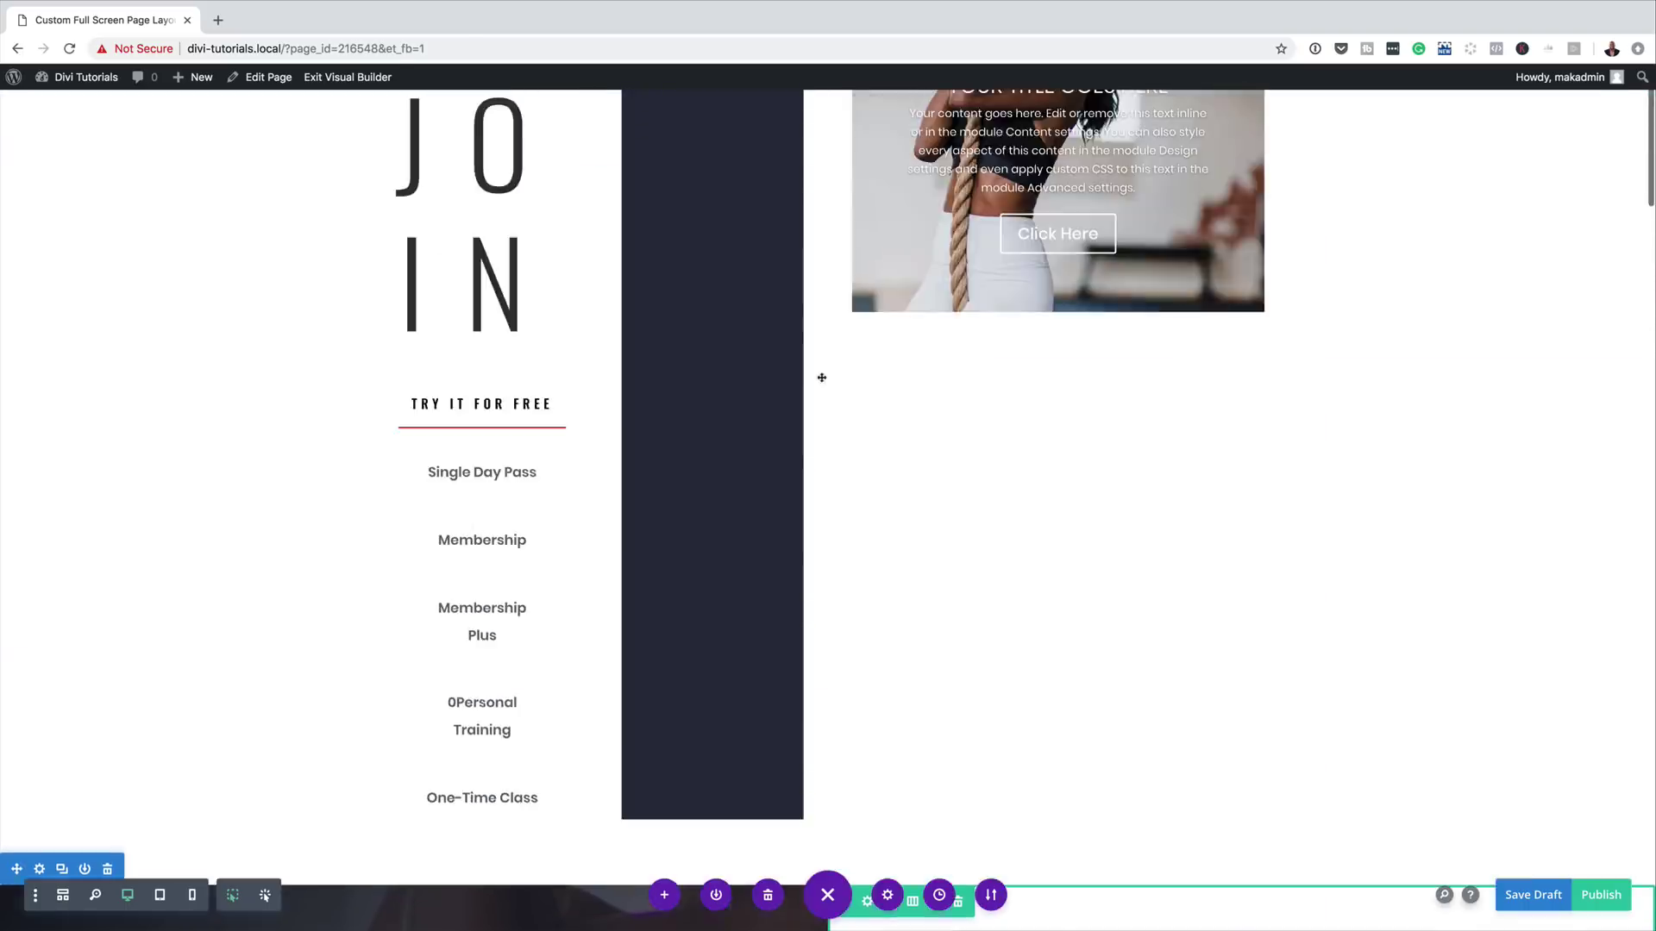
right_click(651, 183)
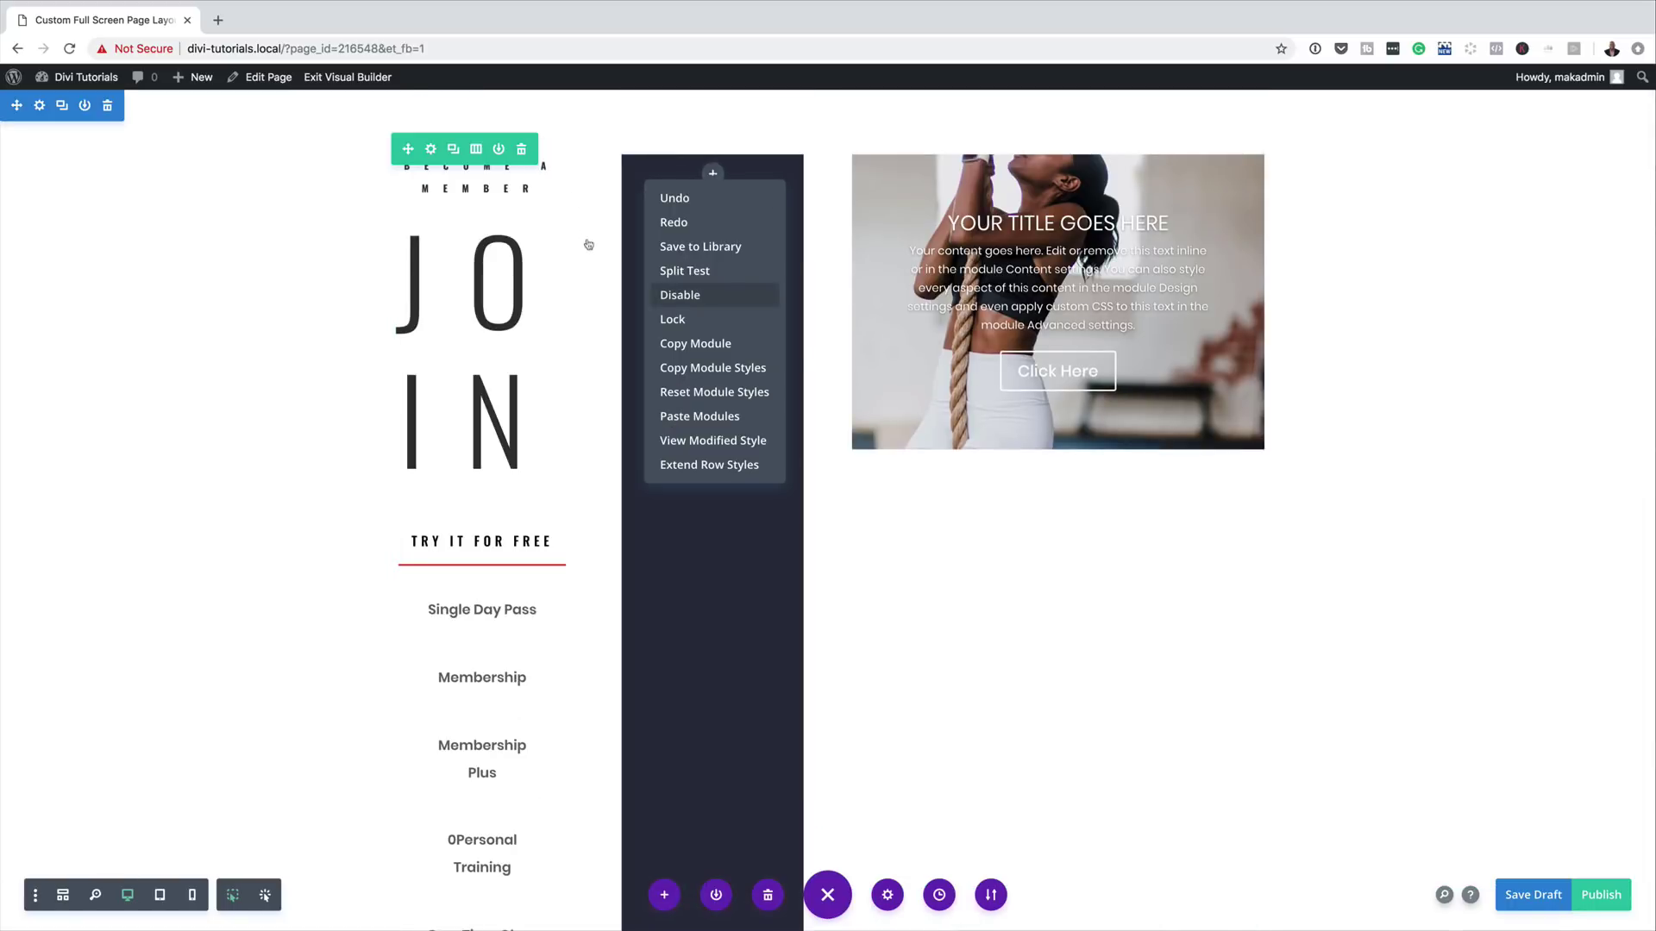
left_click(578, 333)
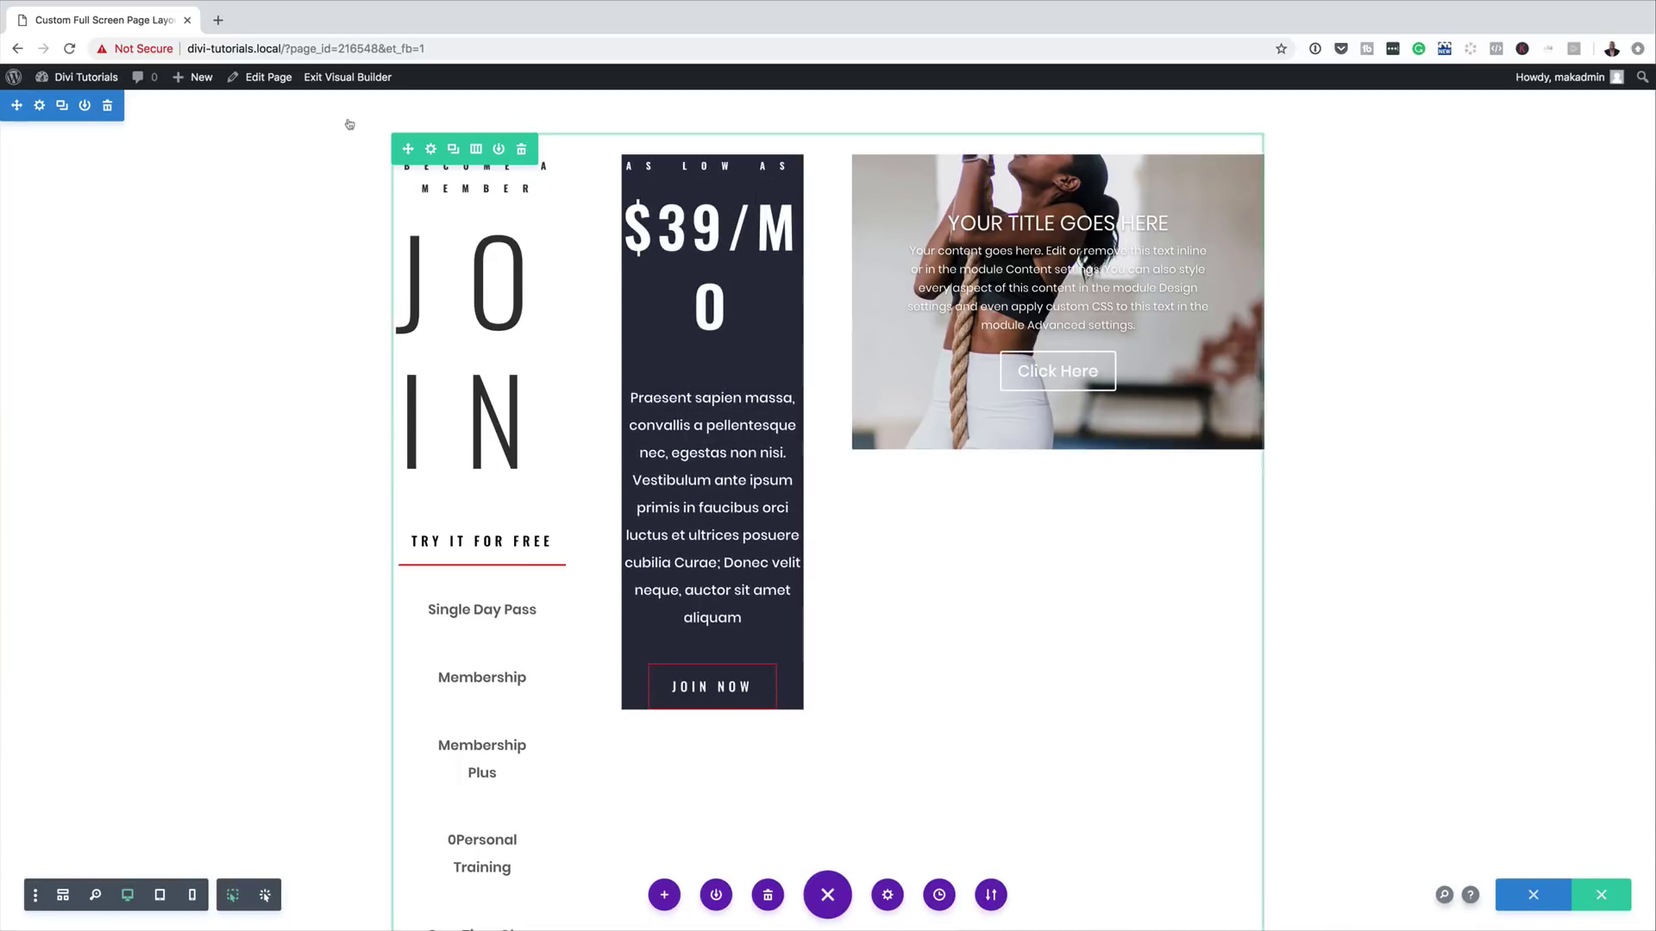
Enable a custom gutter width in the top row's Sizing settings and lower it from 3 to 1
left_click(430, 149)
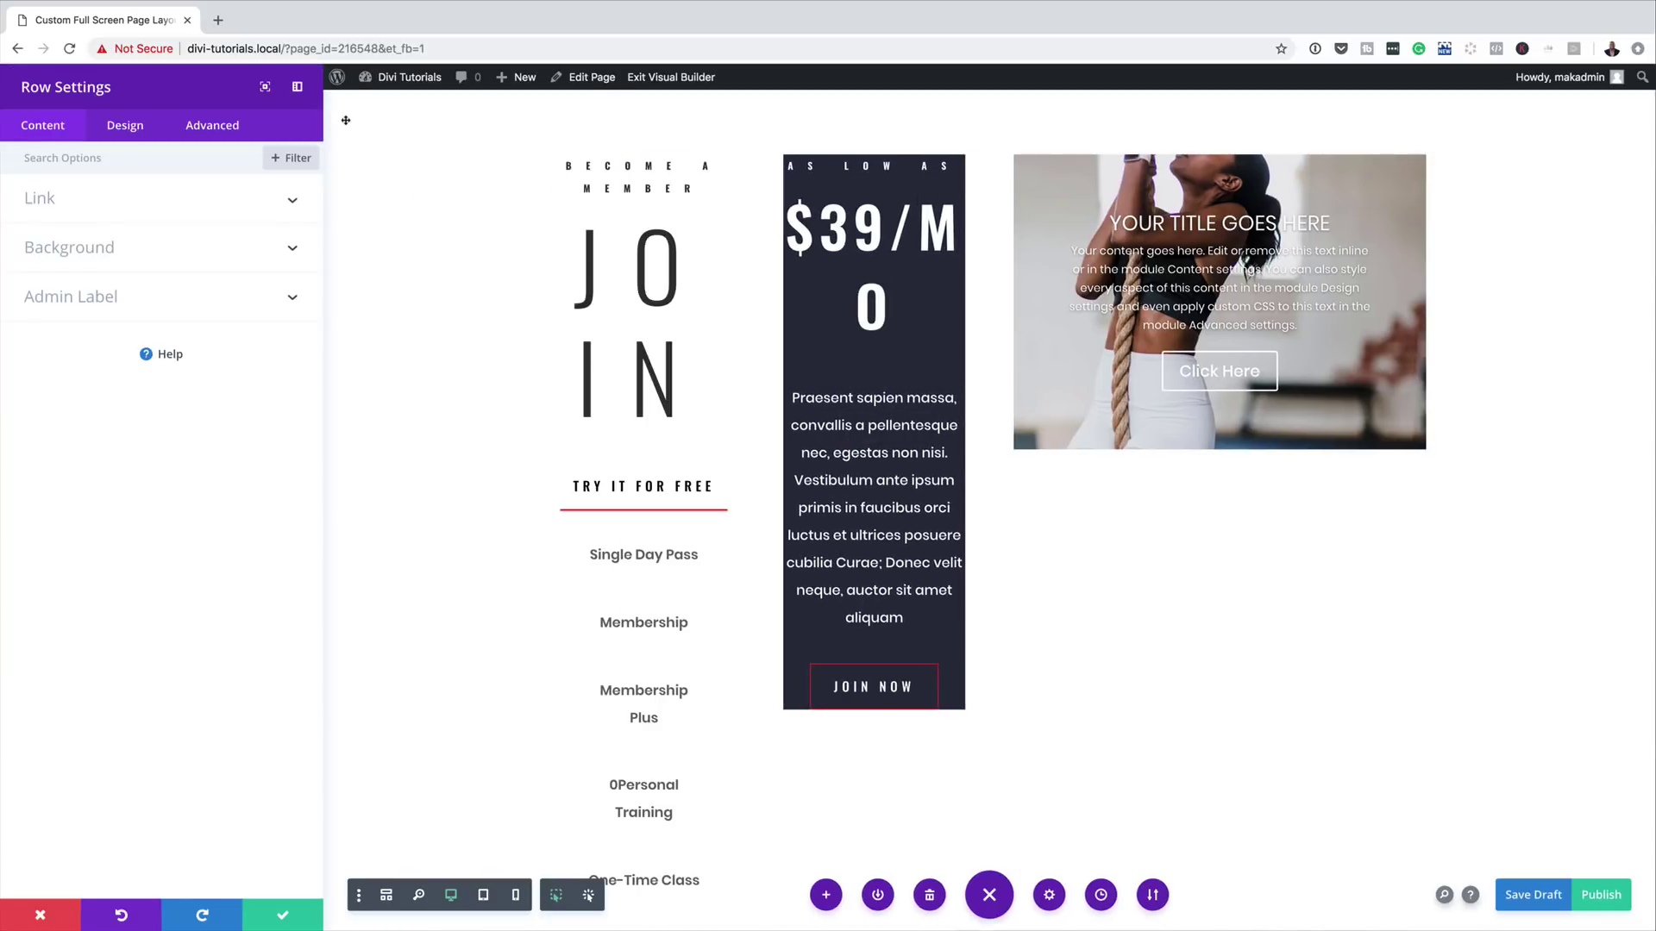
left_click(108, 123)
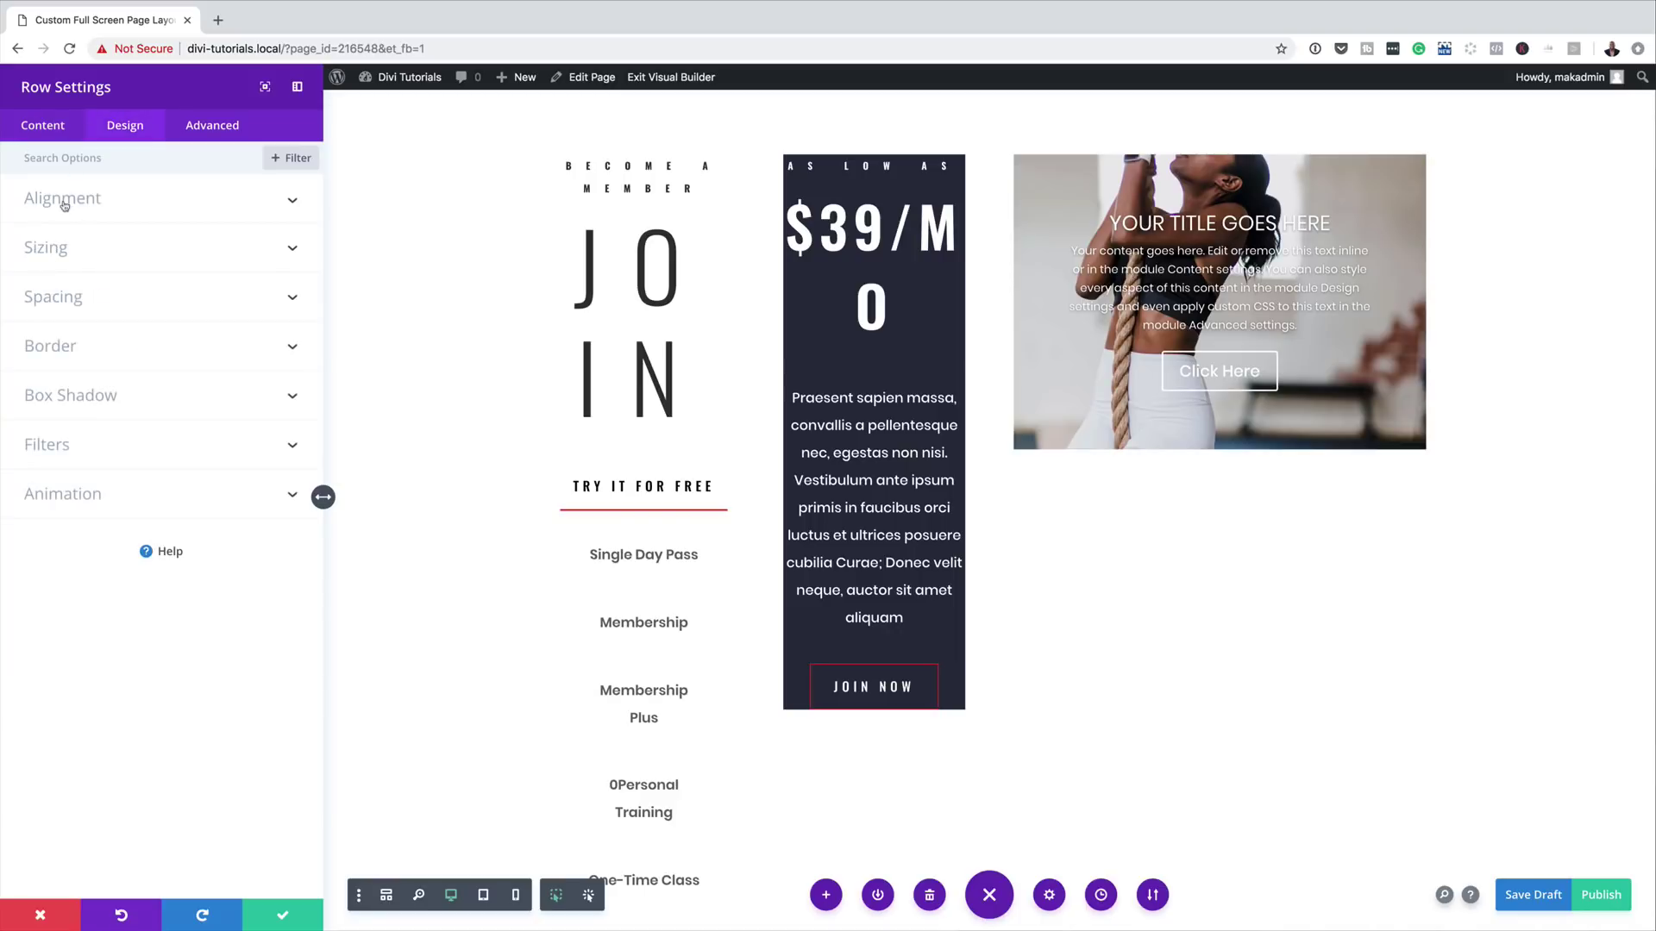
left_click(52, 248)
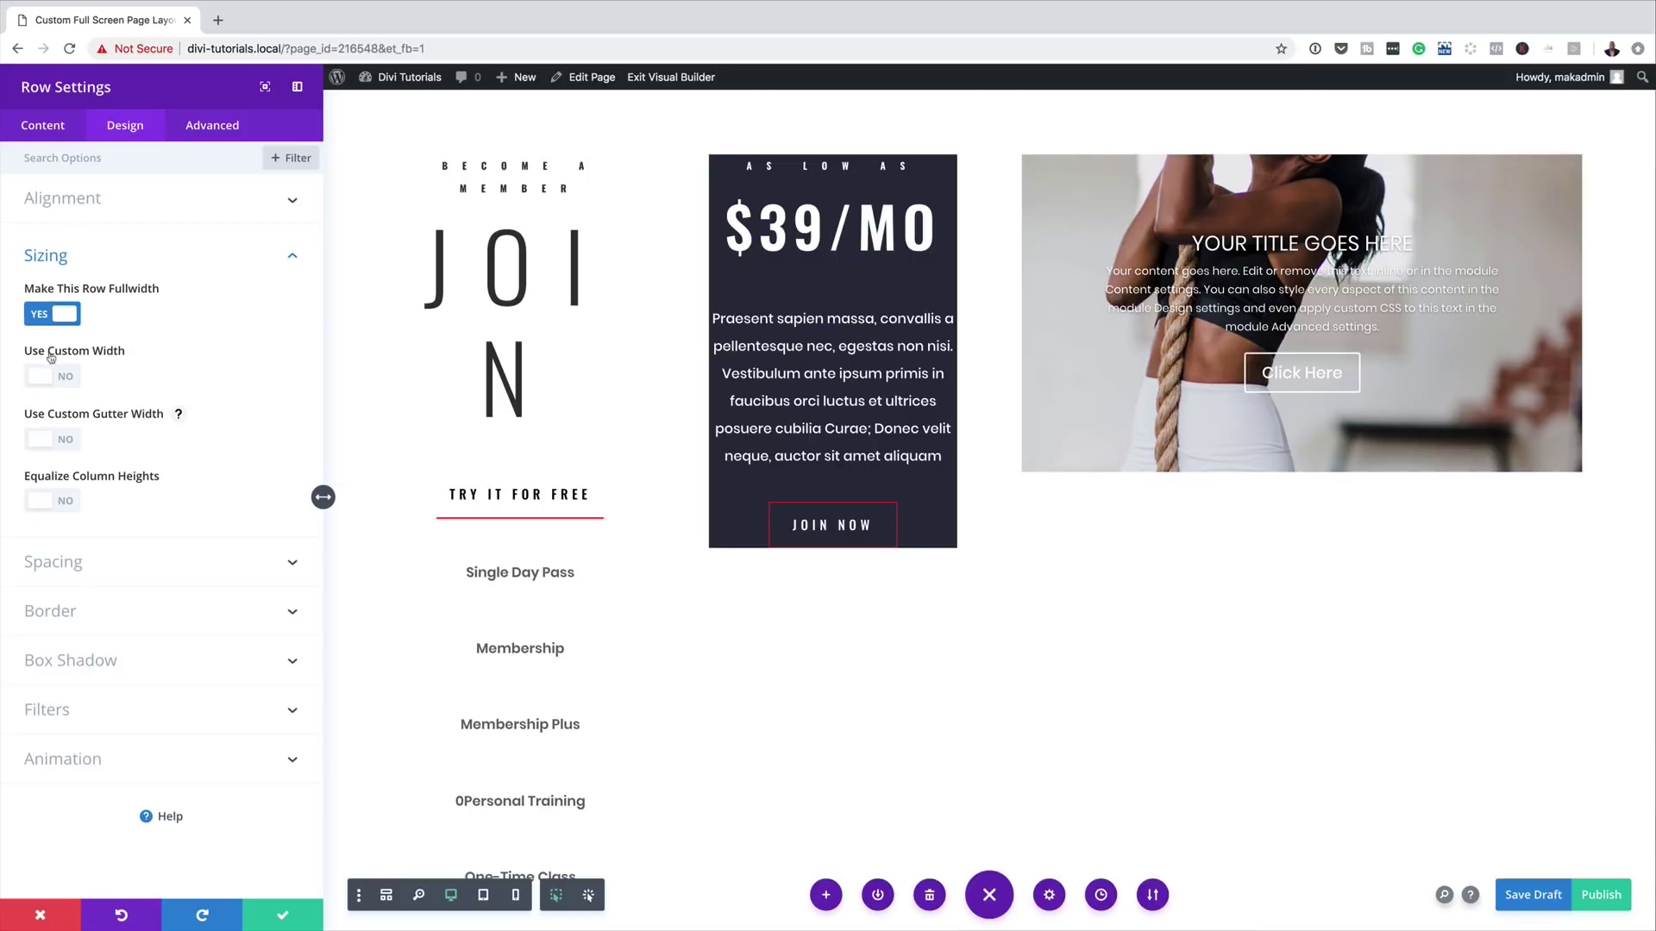
left_click(52, 439)
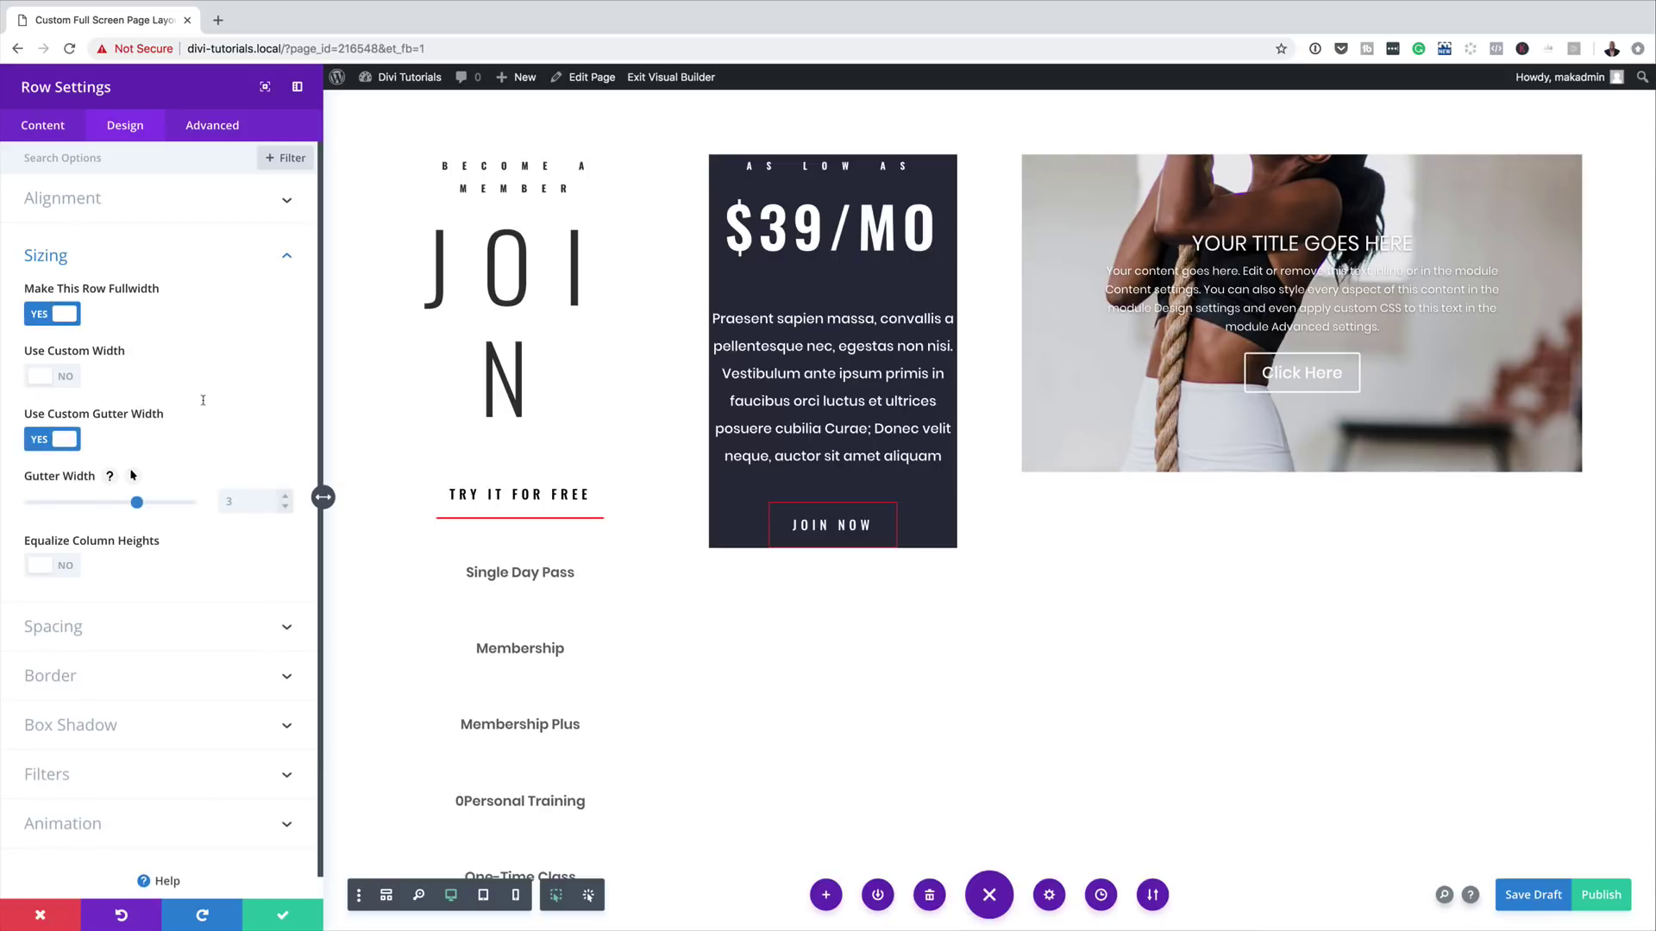
left_click(52, 439)
left_click(52, 439)
key("Down")
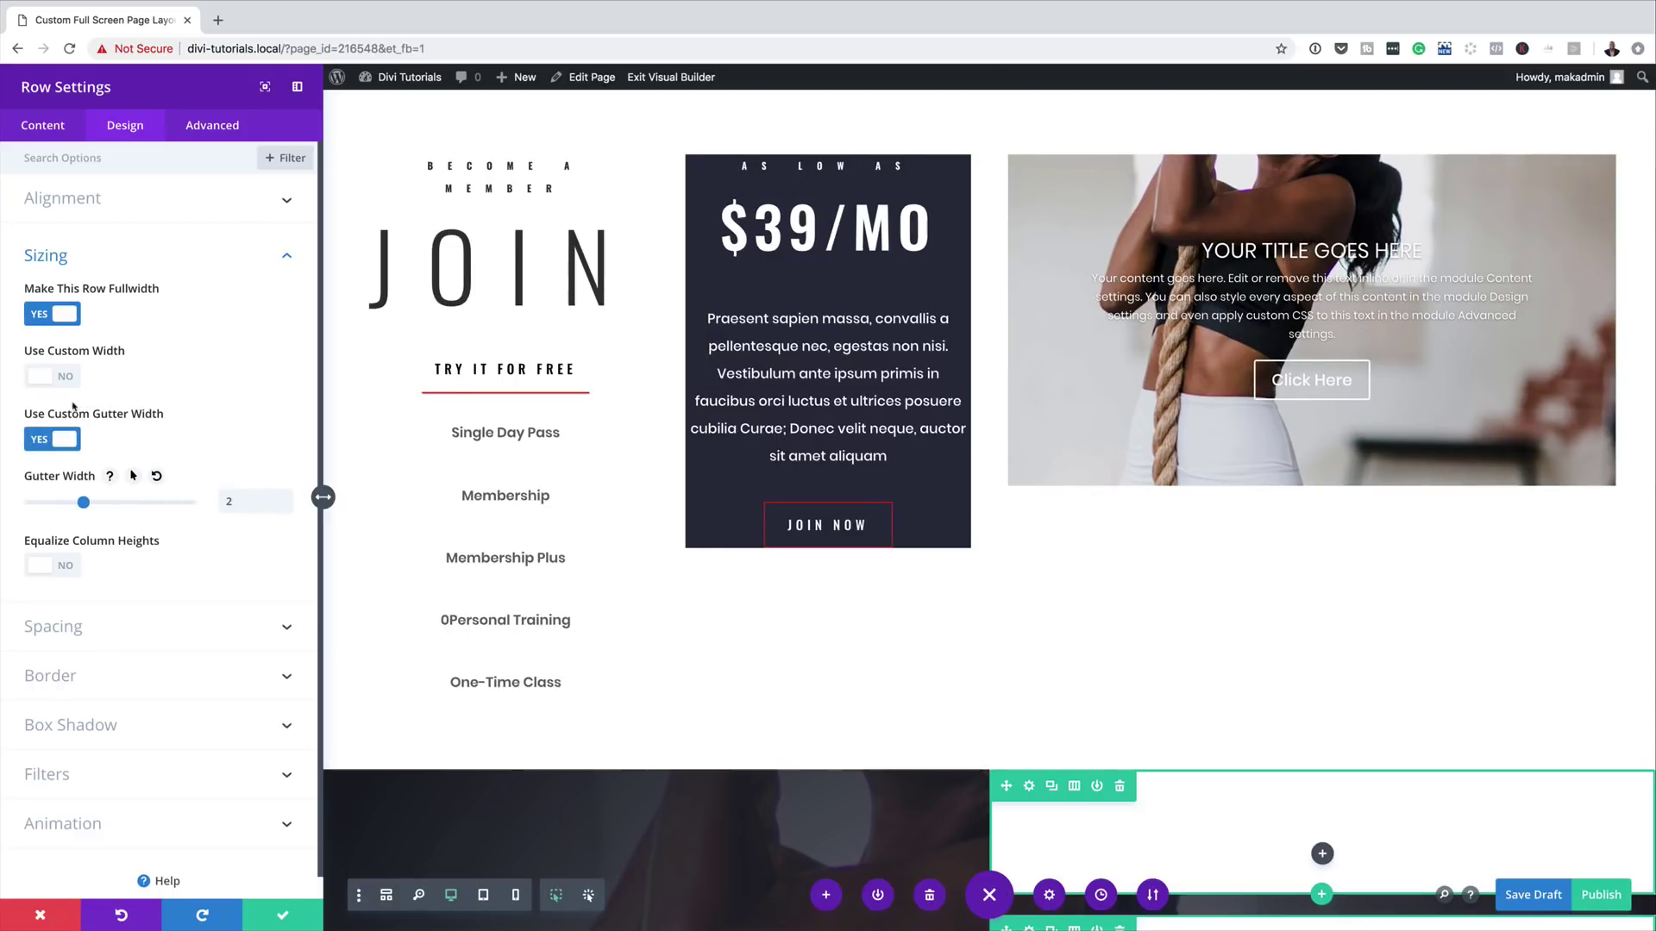
key("Down")
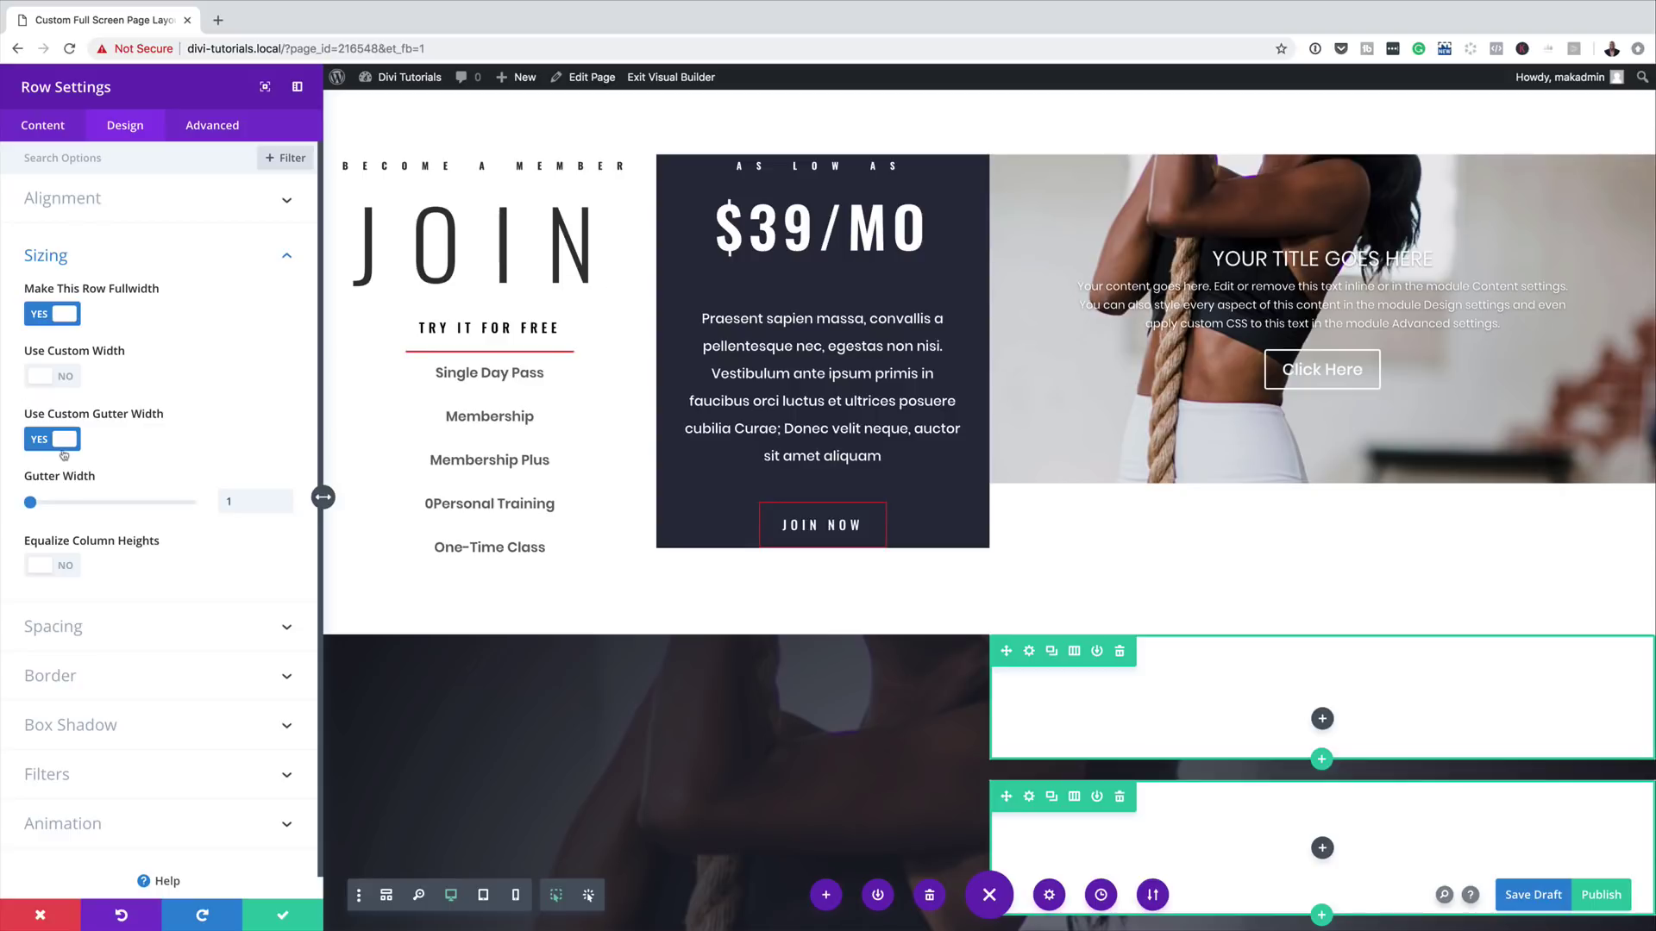
Turn on Equalize Column Heights for the top row and set its custom top padding to 0px
left_click(51, 566)
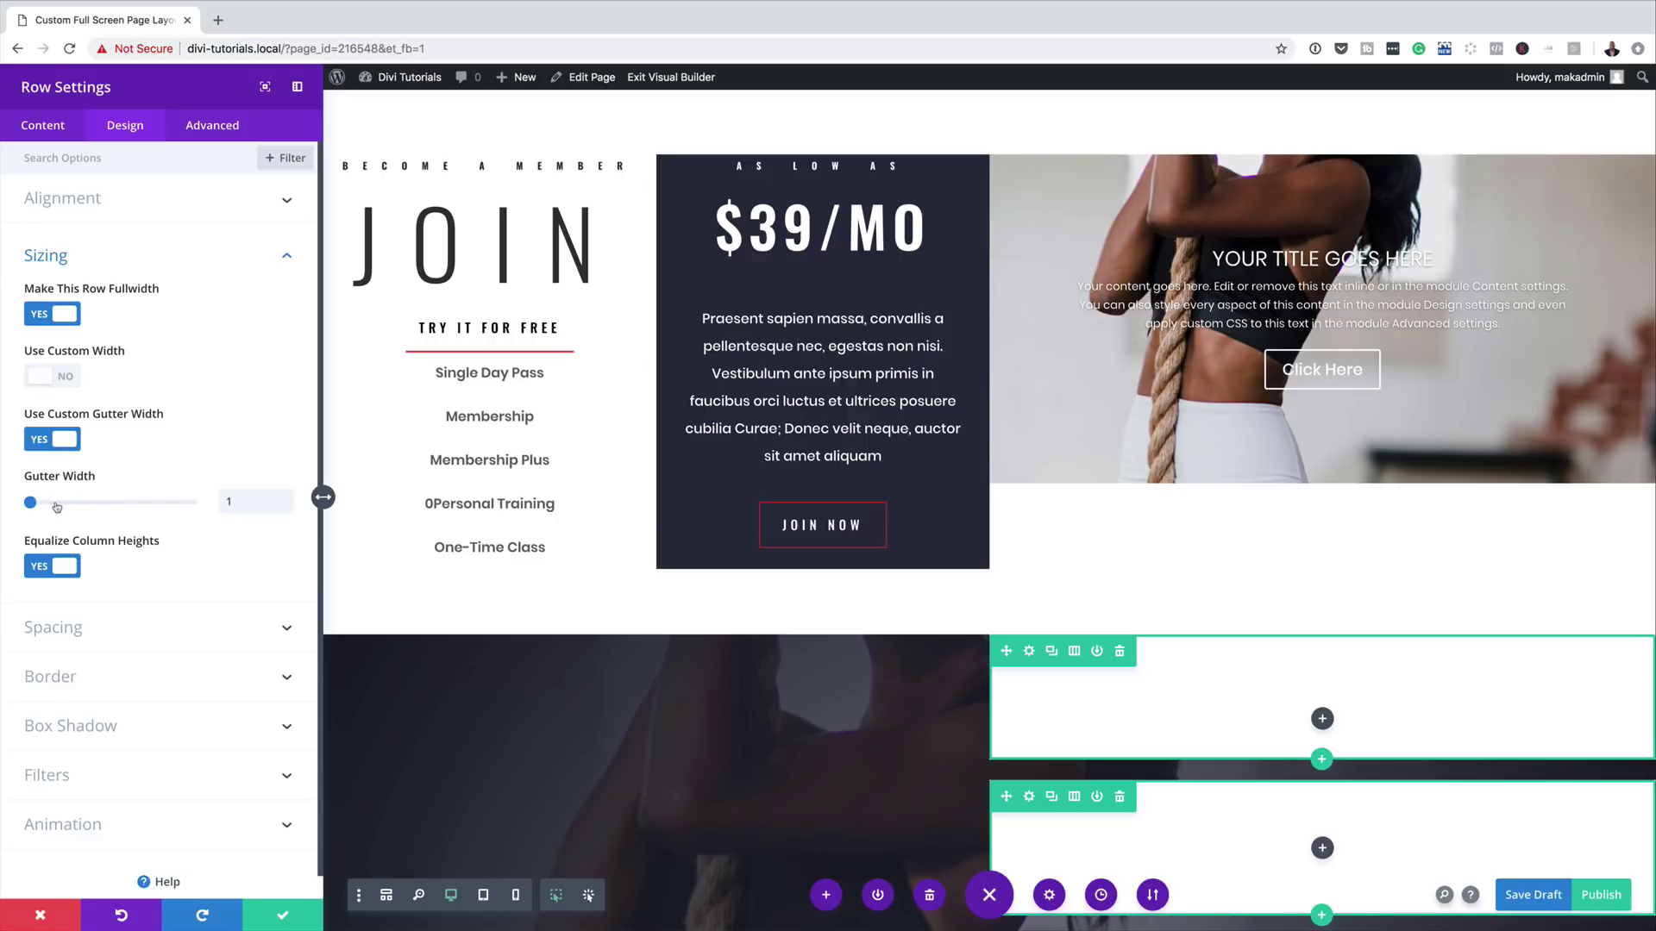
left_click(53, 627)
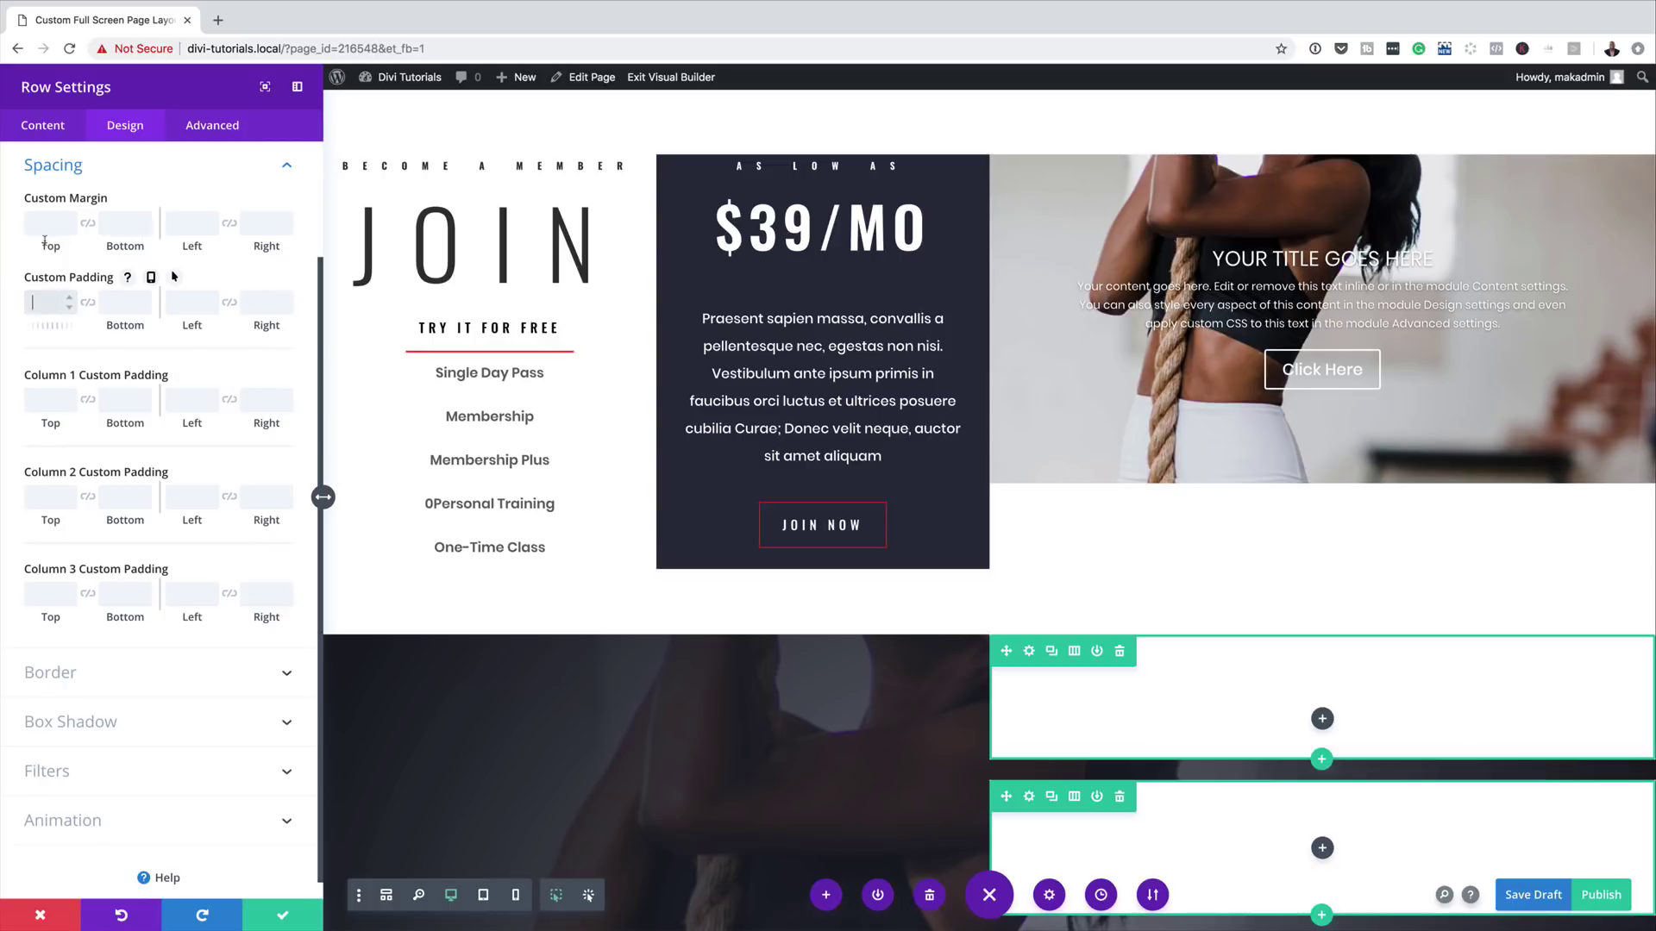
left_click(50, 302)
type("0")
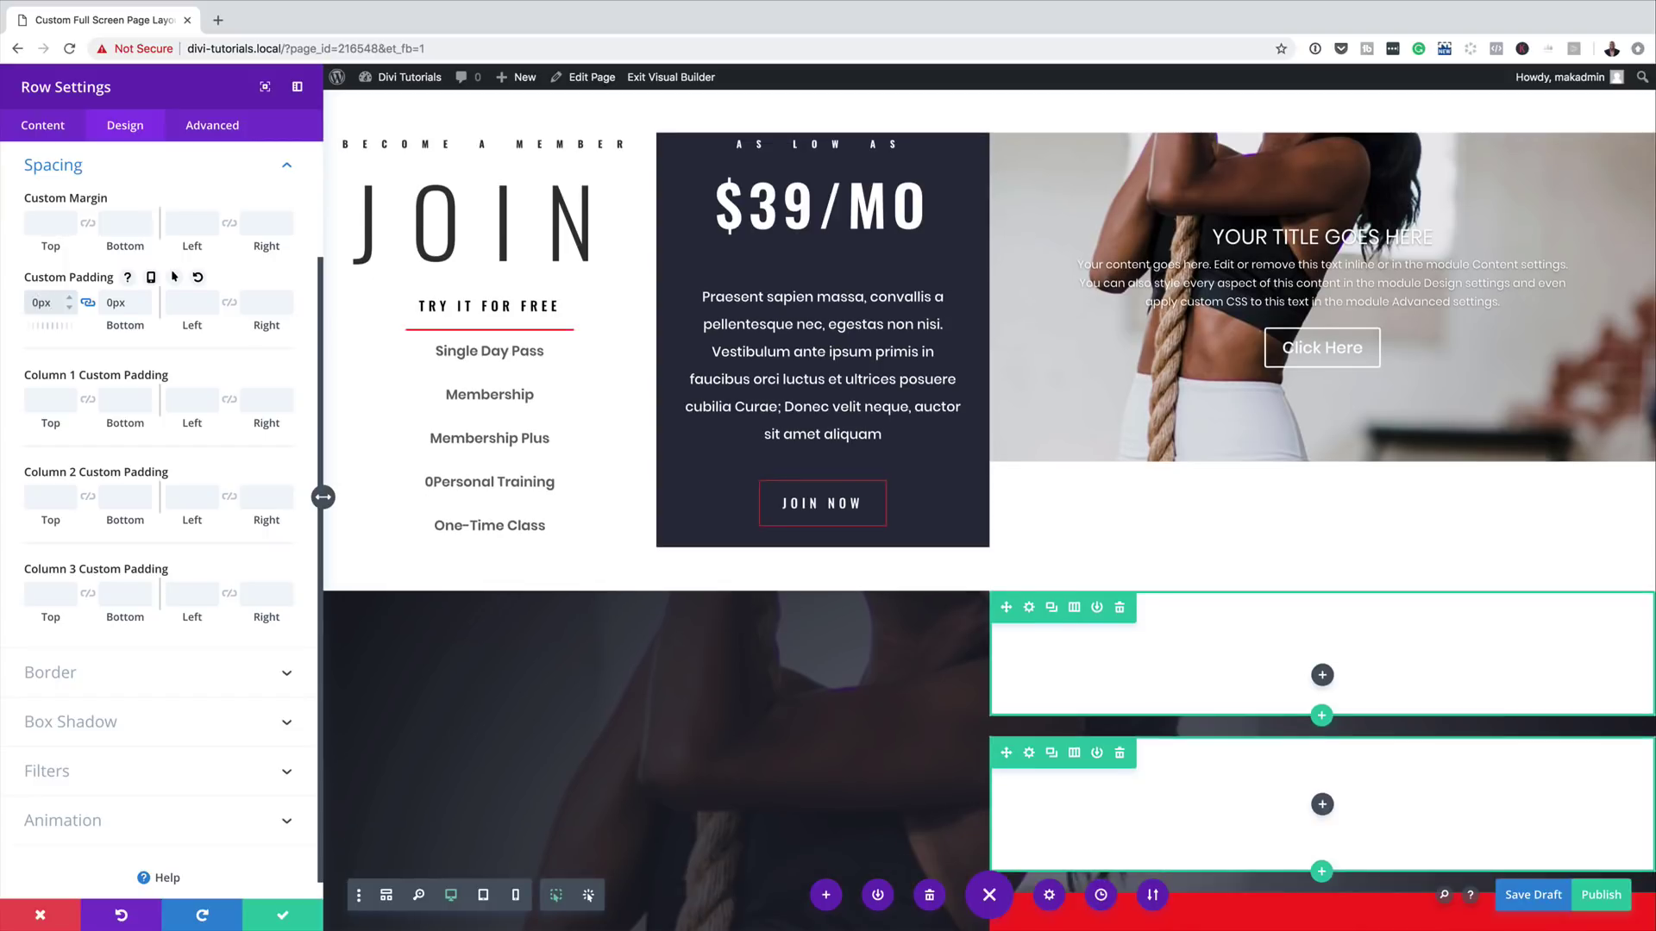
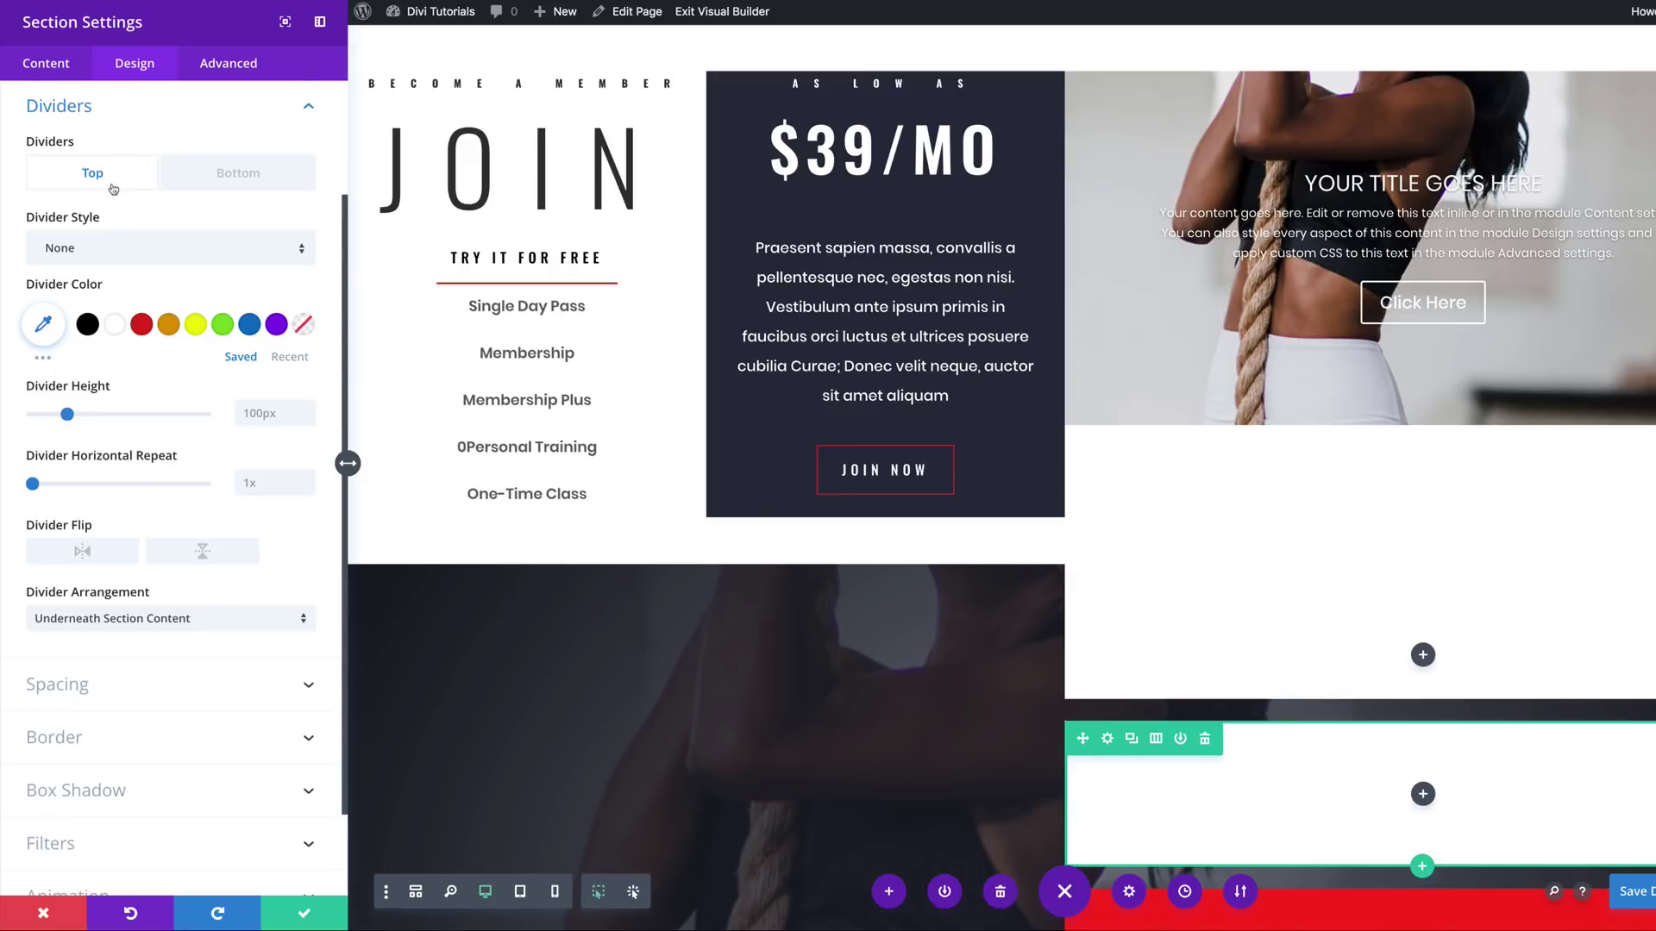
Give the section a wave-shaped top divider coloured #2a2e40
left_click(121, 247)
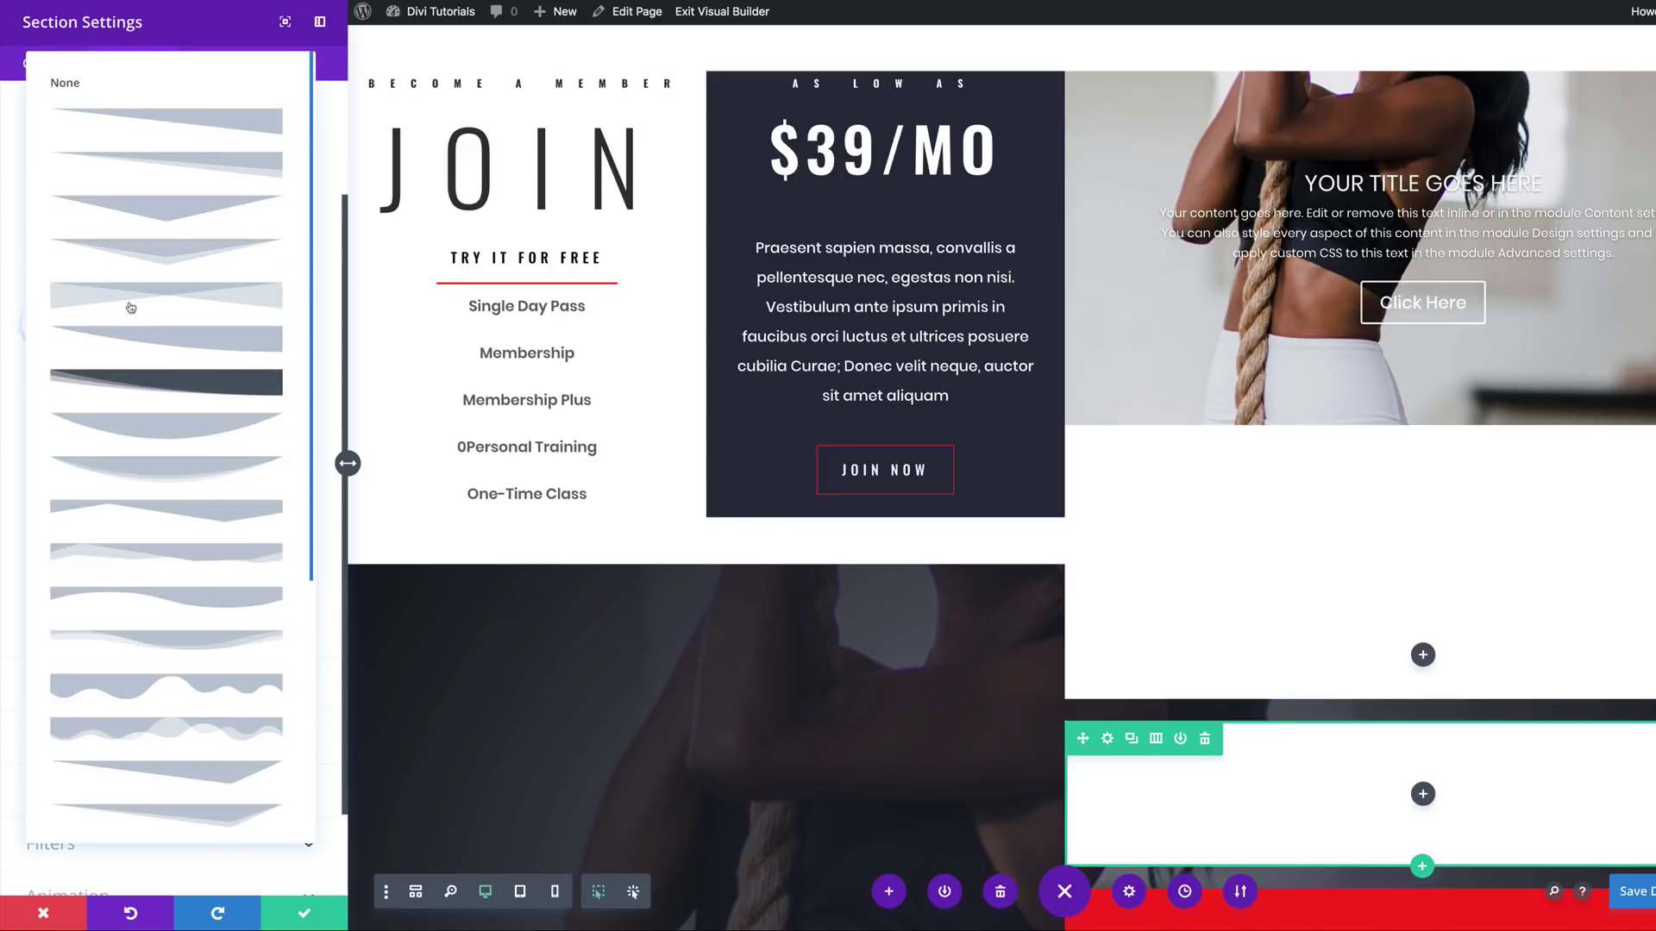
left_click(183, 540)
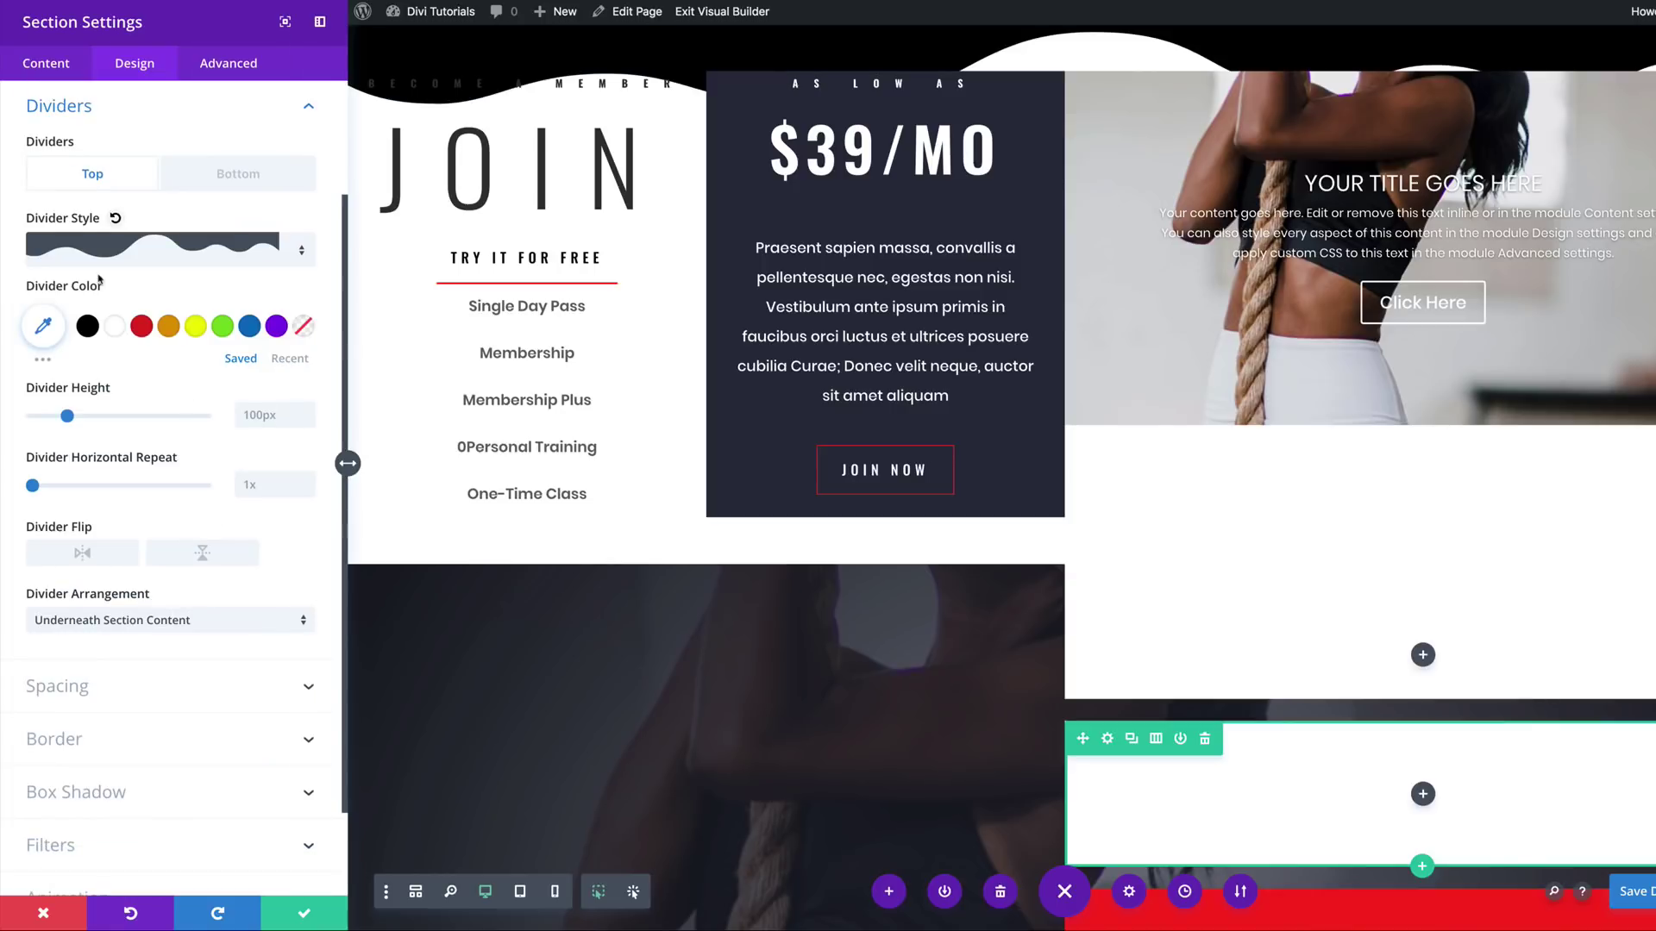
left_click(43, 325)
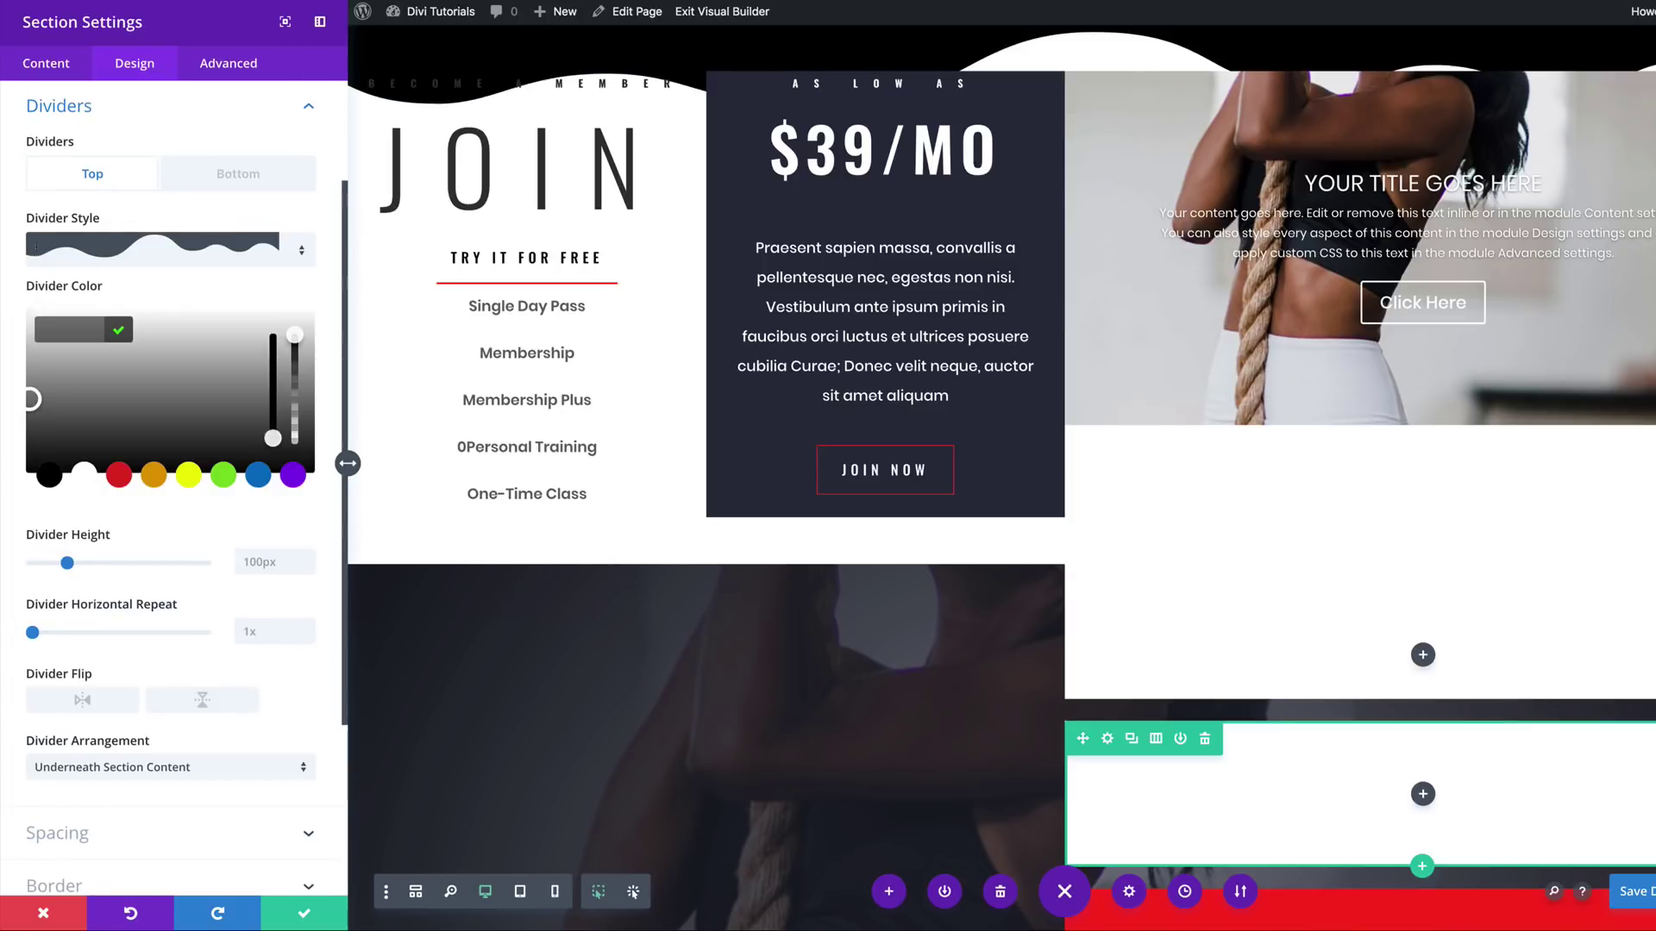
type("#2a2e40")
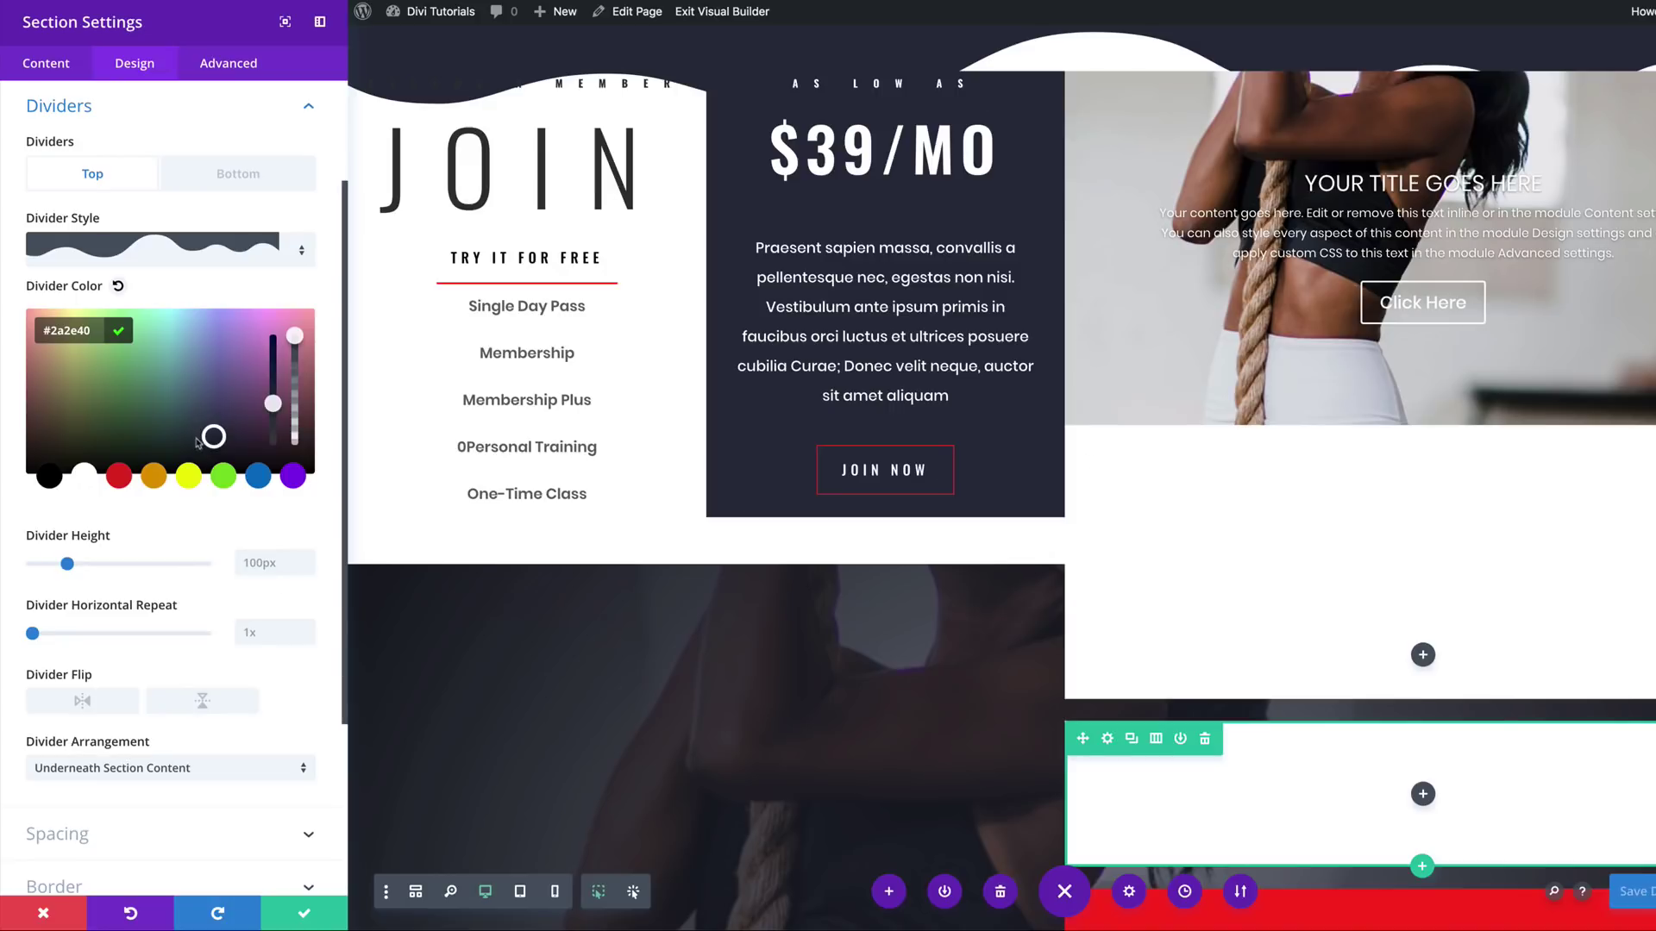
Make the wave divider 8vw tall with 0.8x horizontal repeat, flipped horizontally and vertically
key("Tab")
type("8vw")
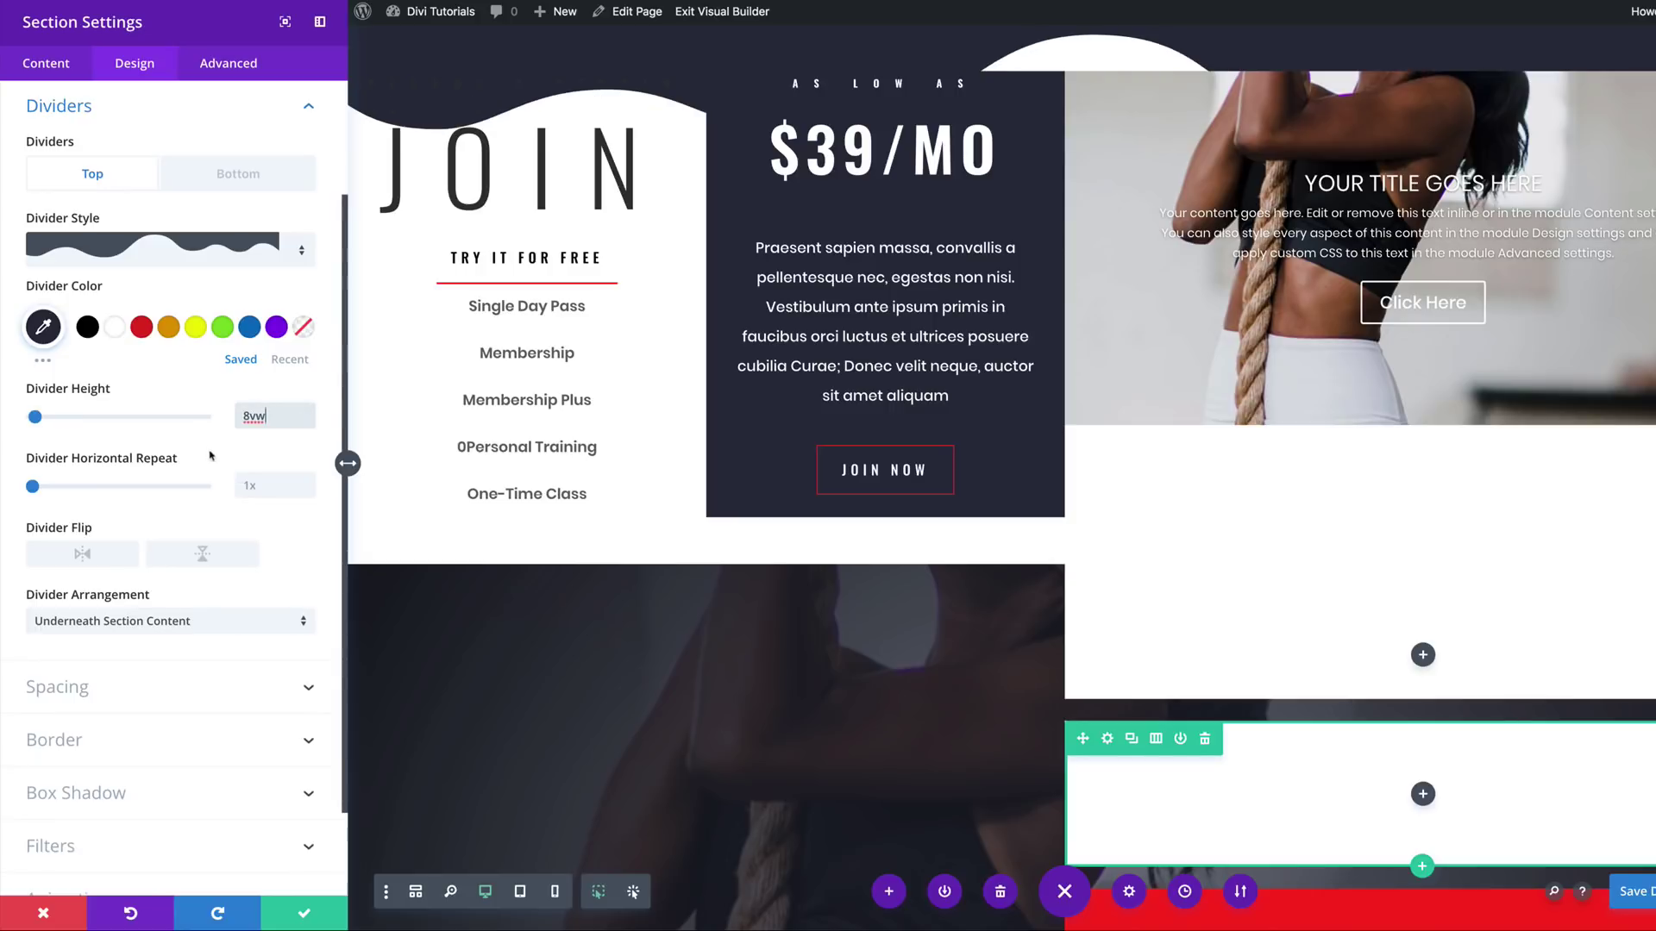
key("Tab")
key("Tab")
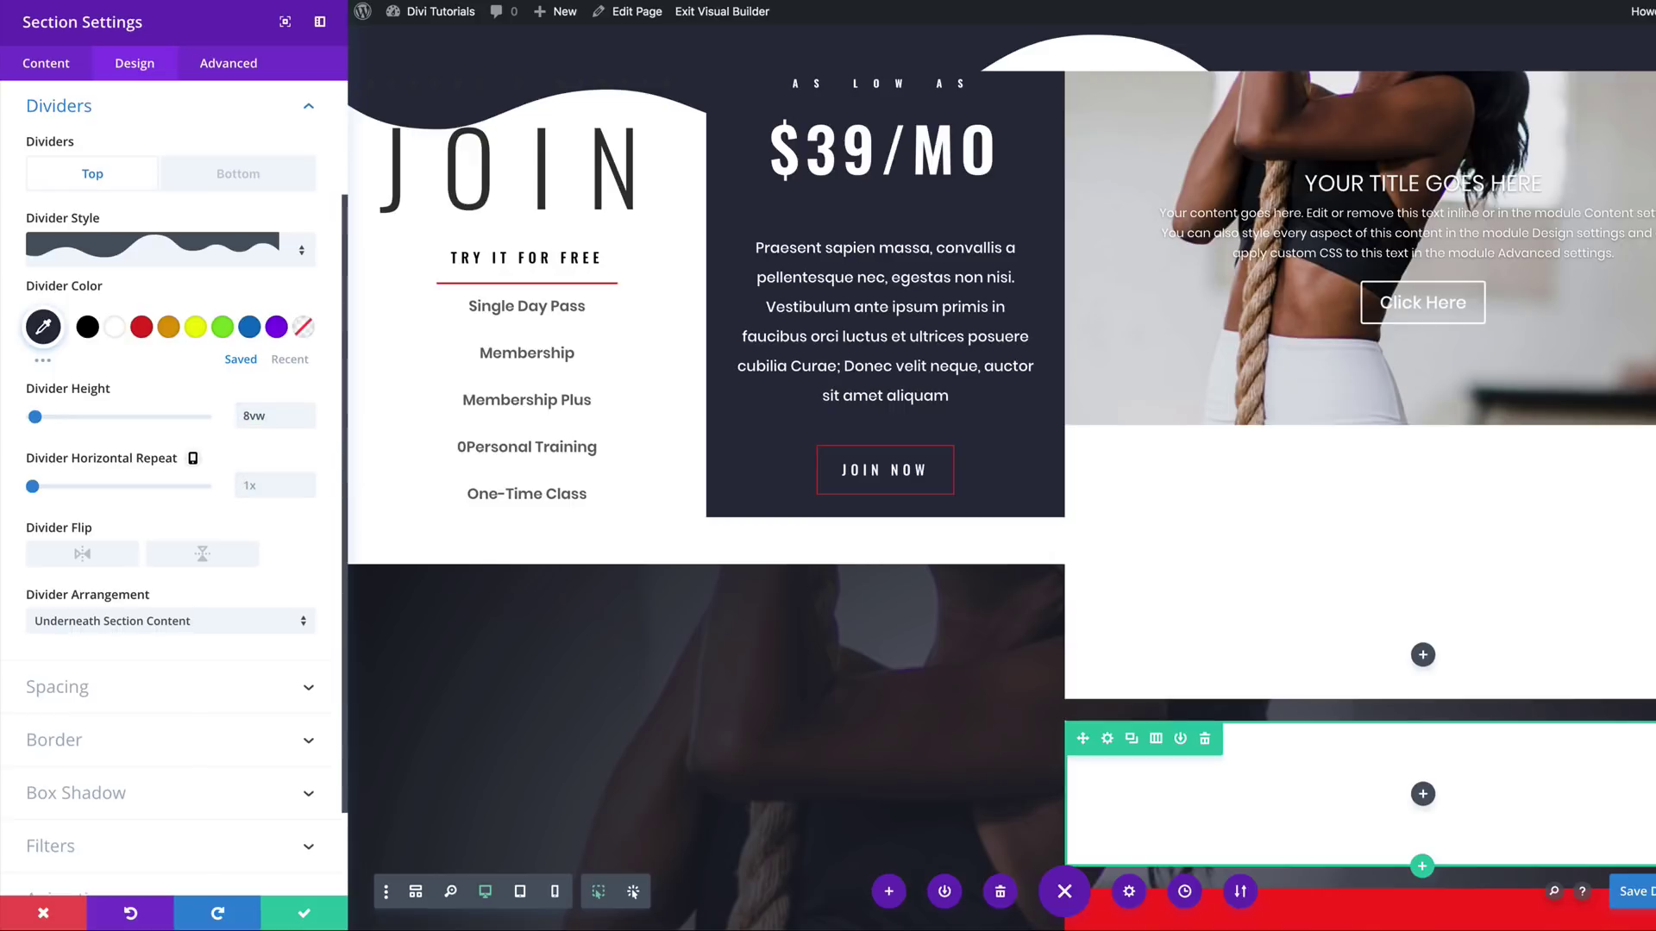
type("0.8x")
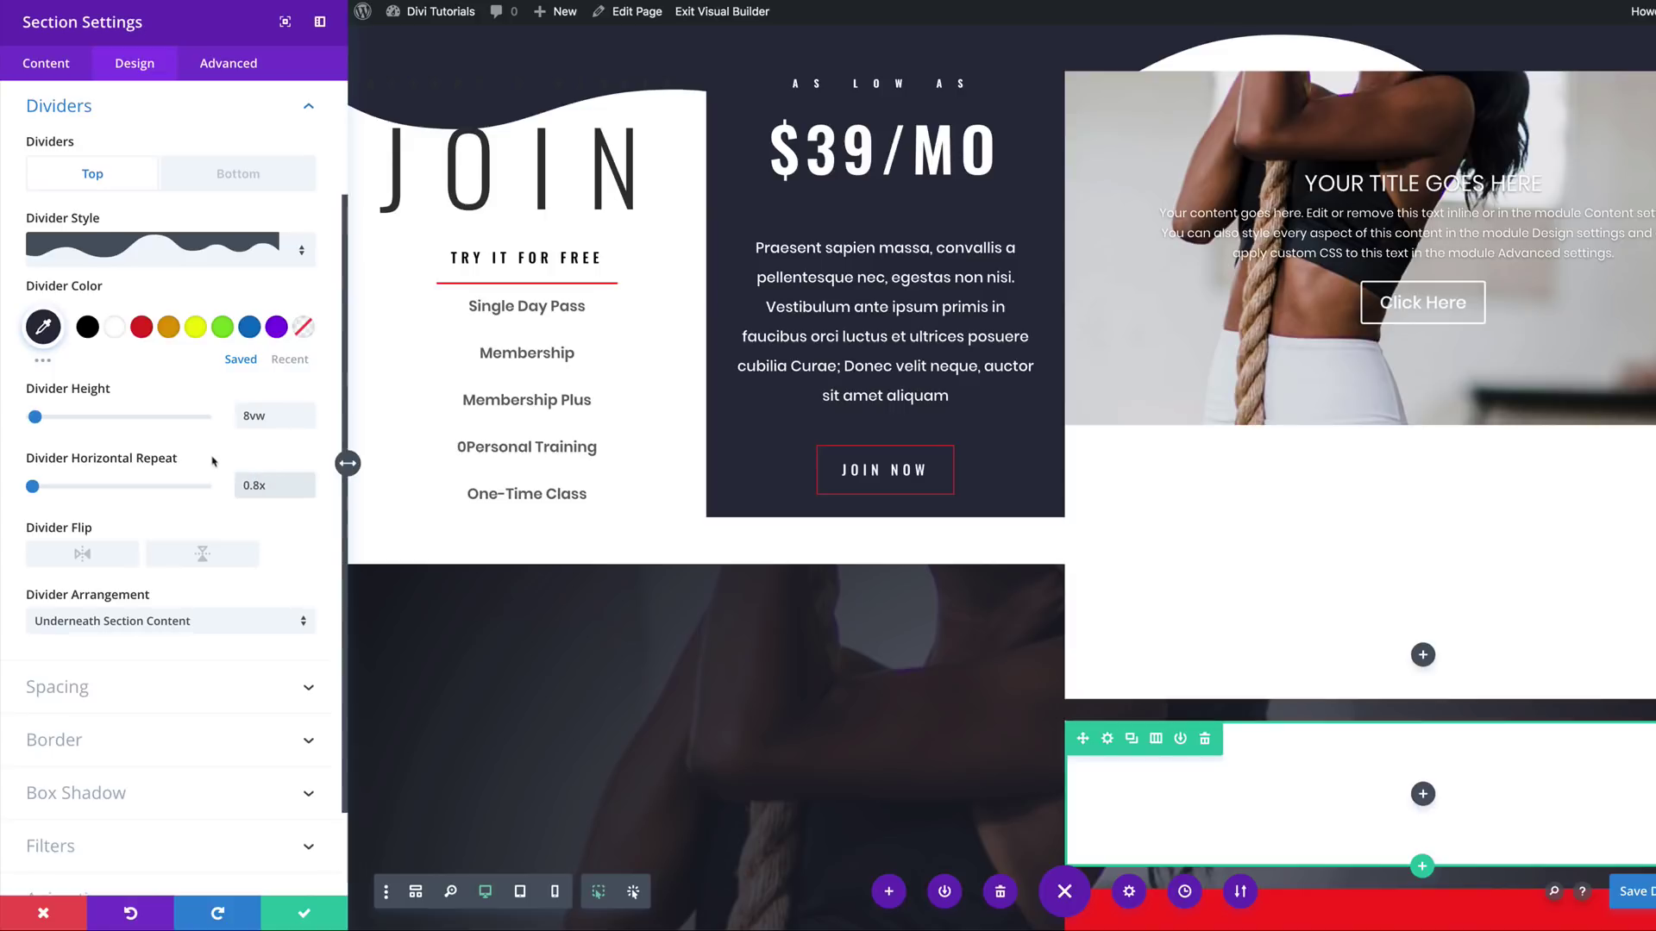
key("Tab")
key("space")
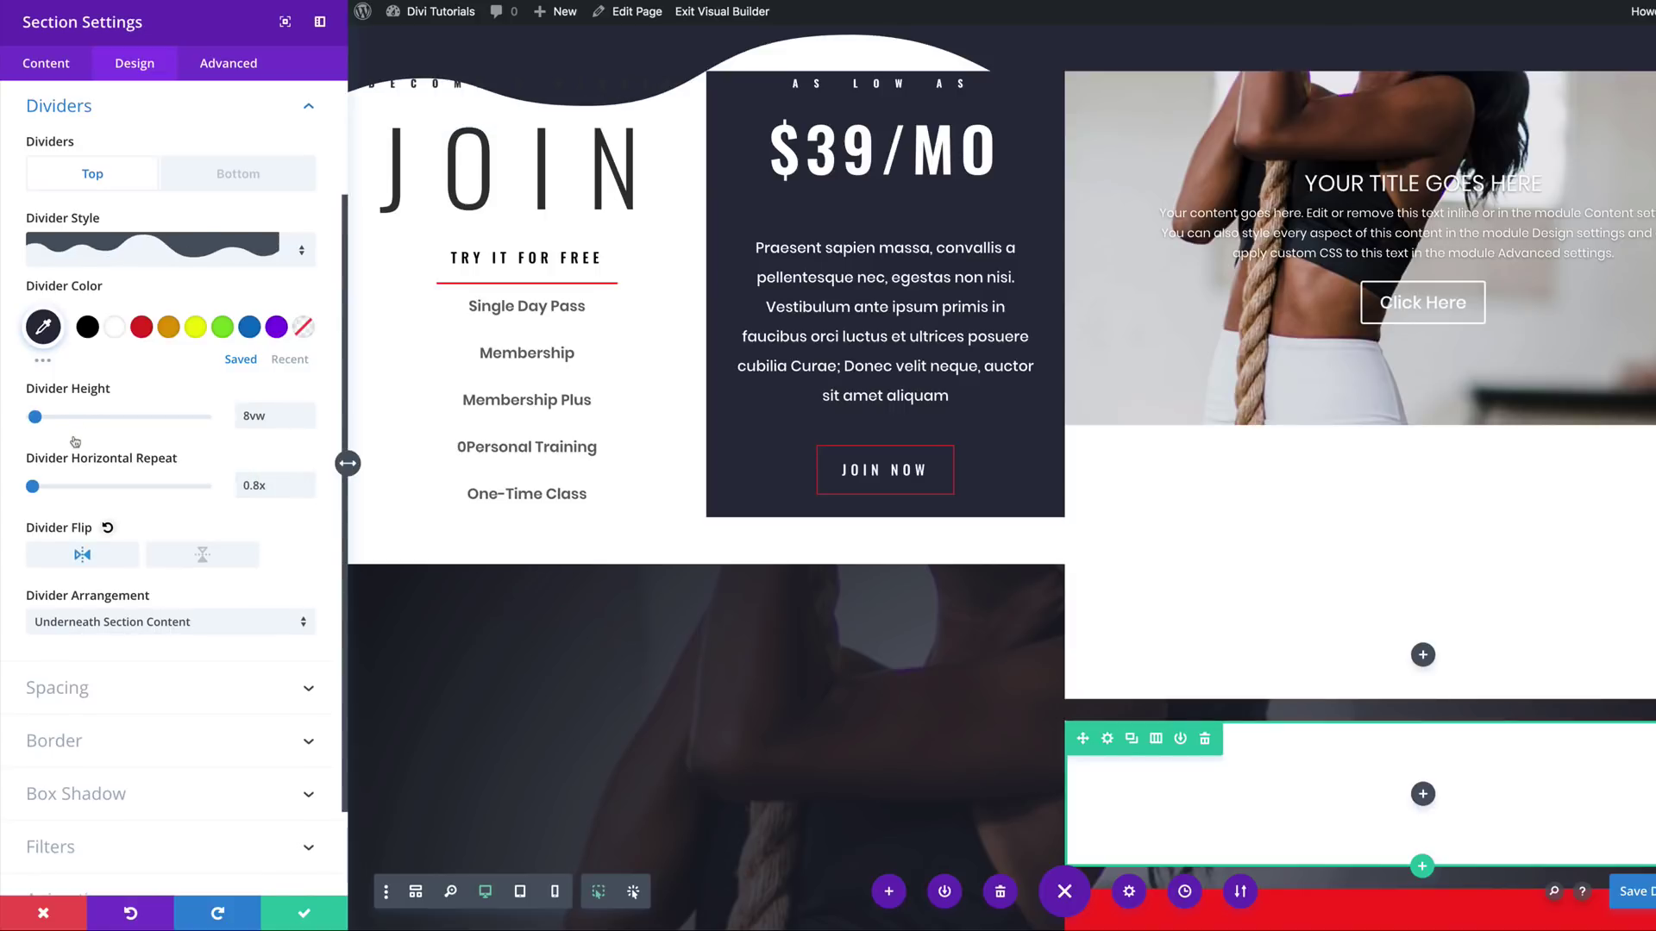
key("Tab")
key("space")
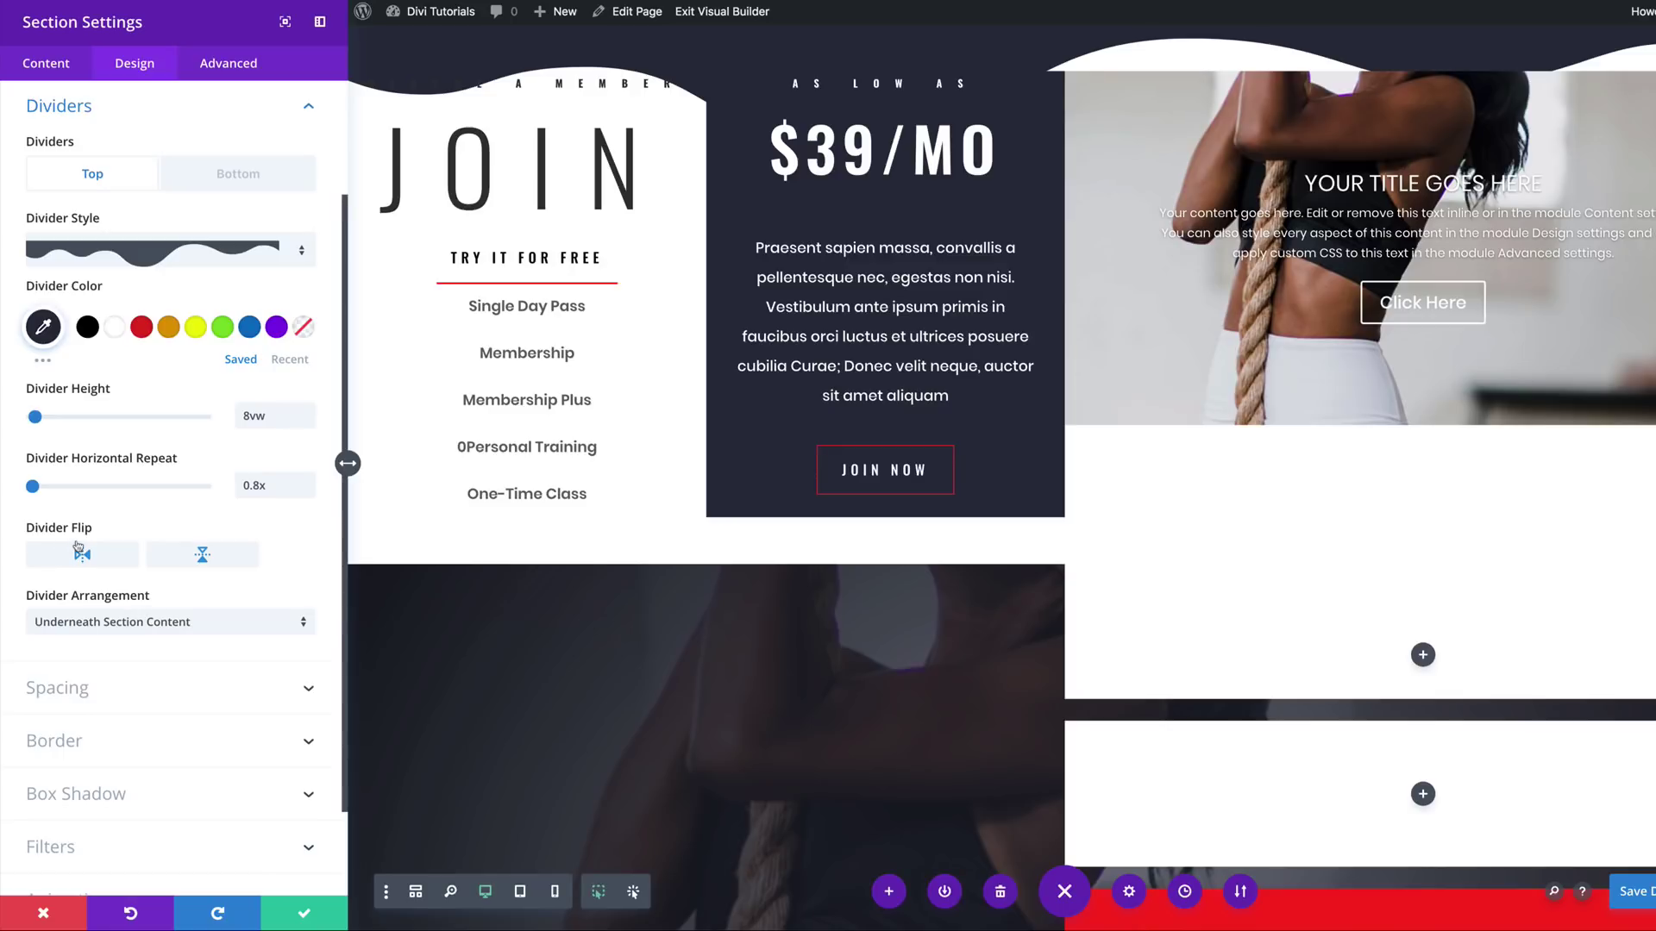
key("Tab")
key("Tab")
key("space")
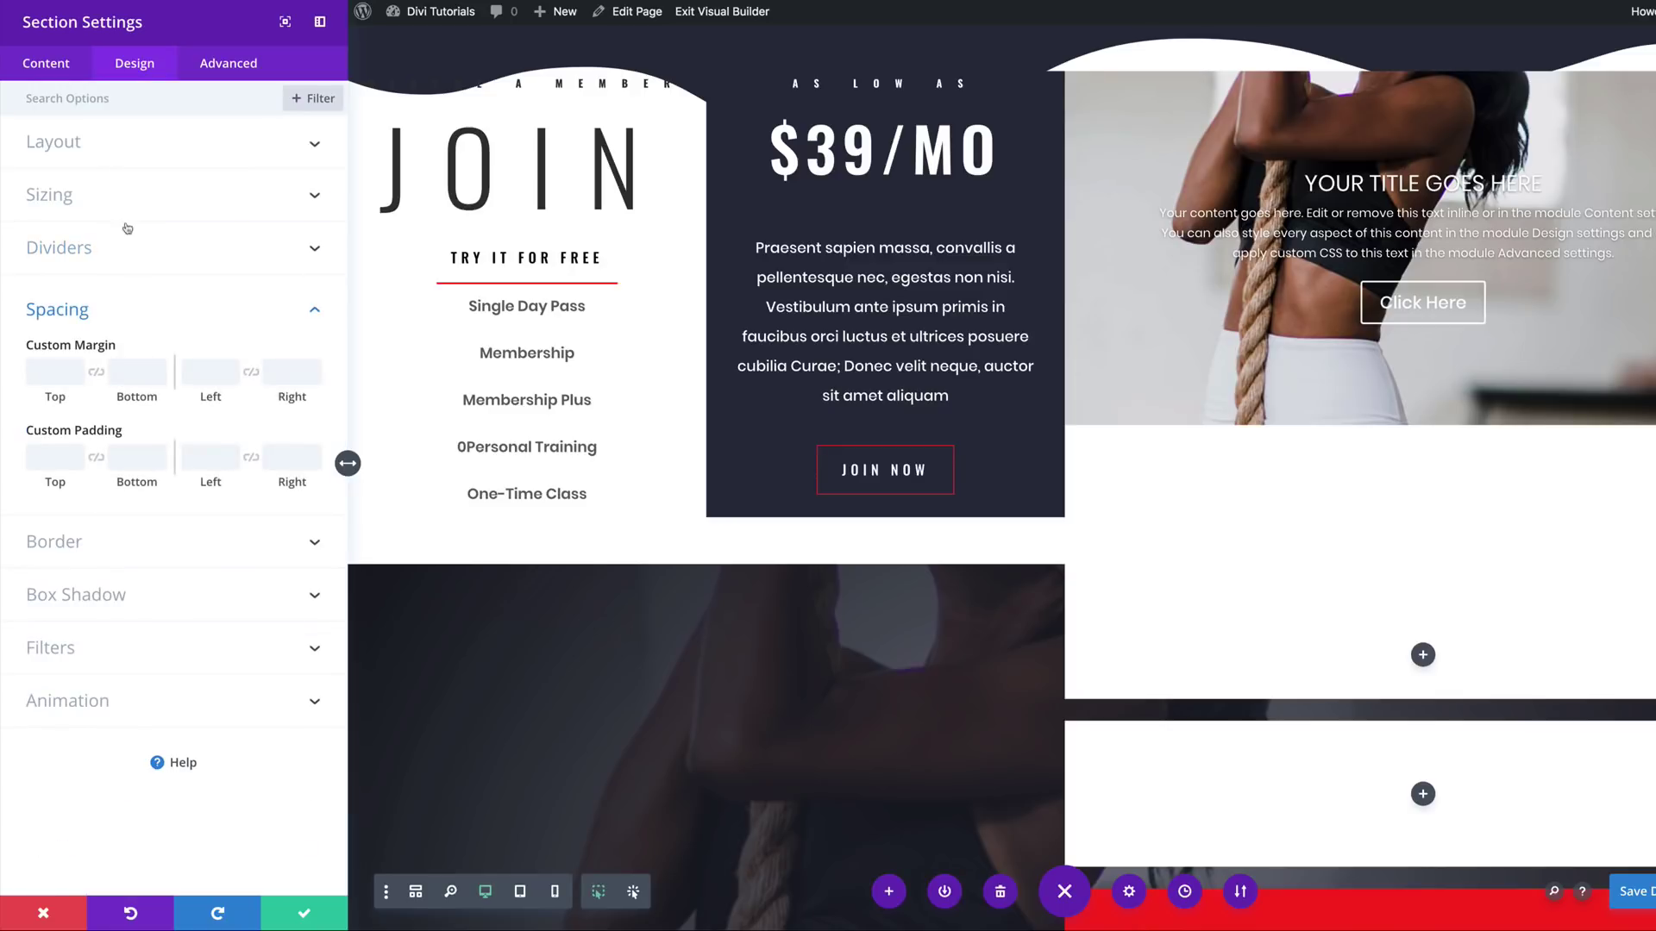
Set the section's linked top and bottom custom padding to 0px
key("Tab")
key("Tab")
key("Tab")
key("Tab")
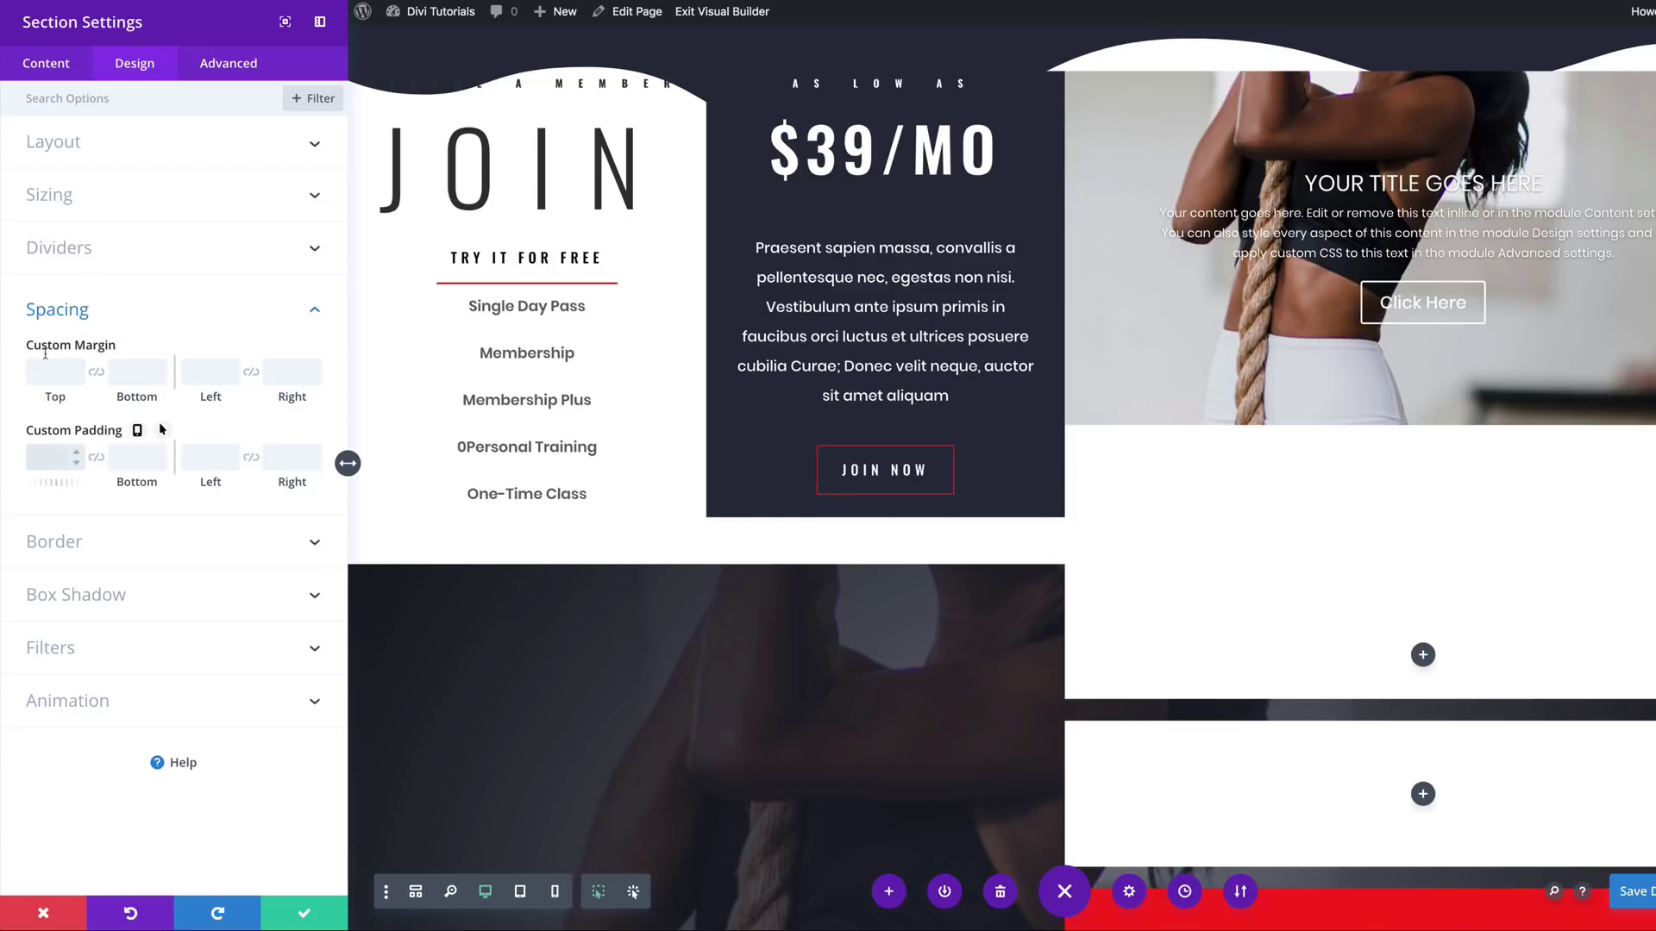
type("0")
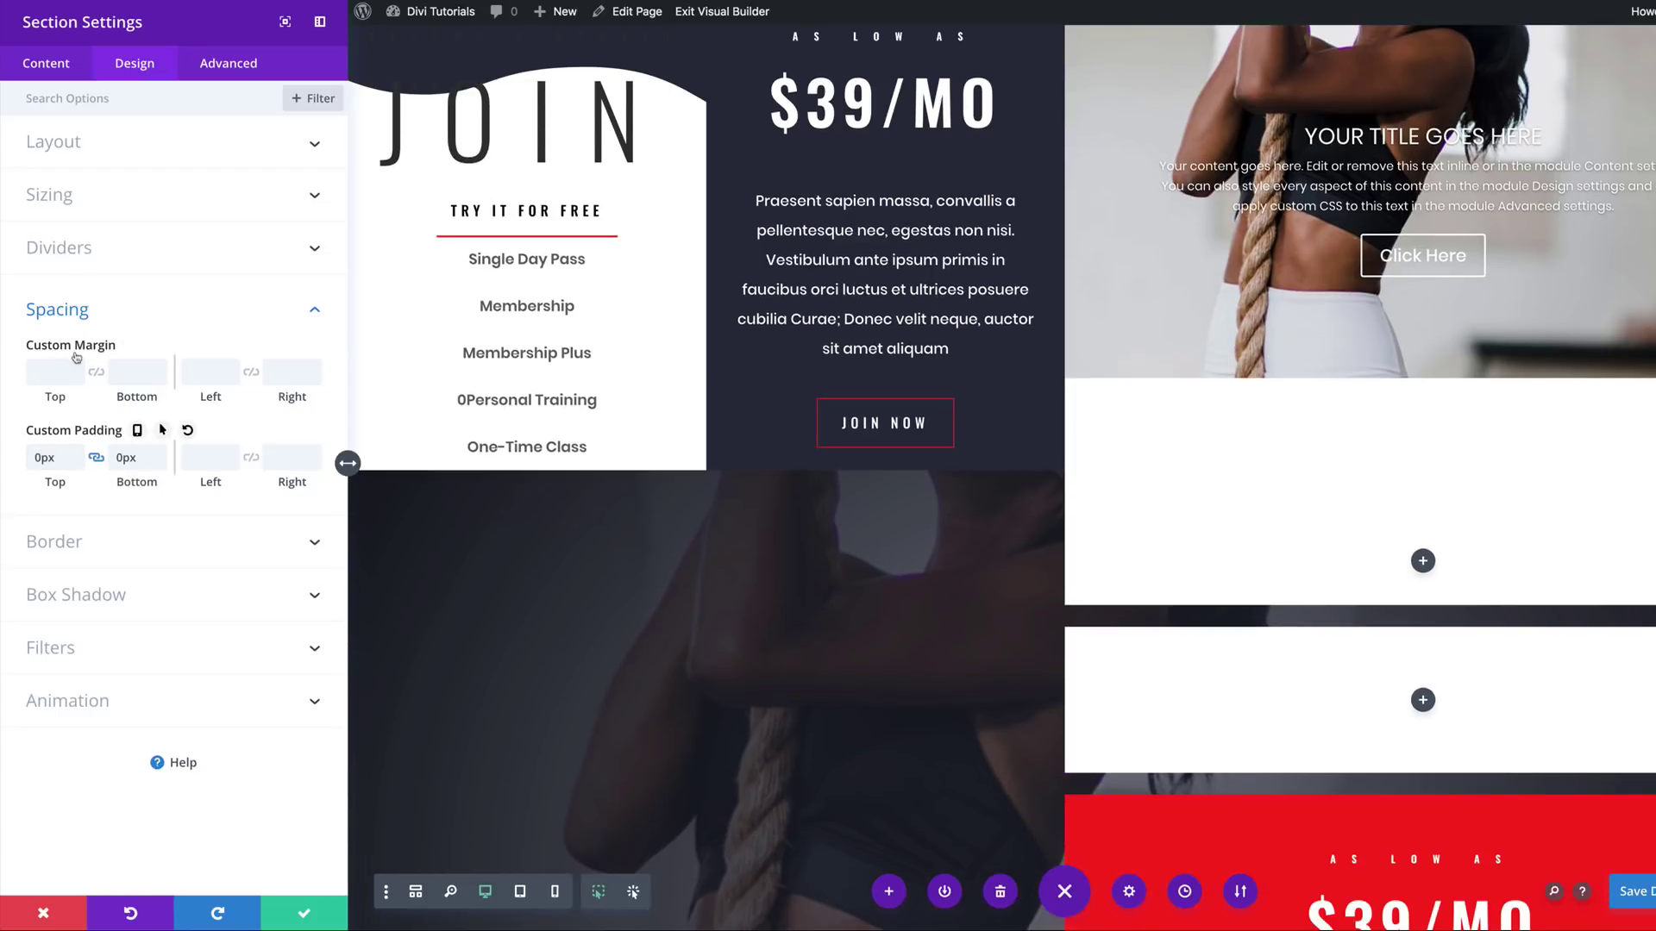
key("shift+Tab")
key("shift+Tab")
key("space")
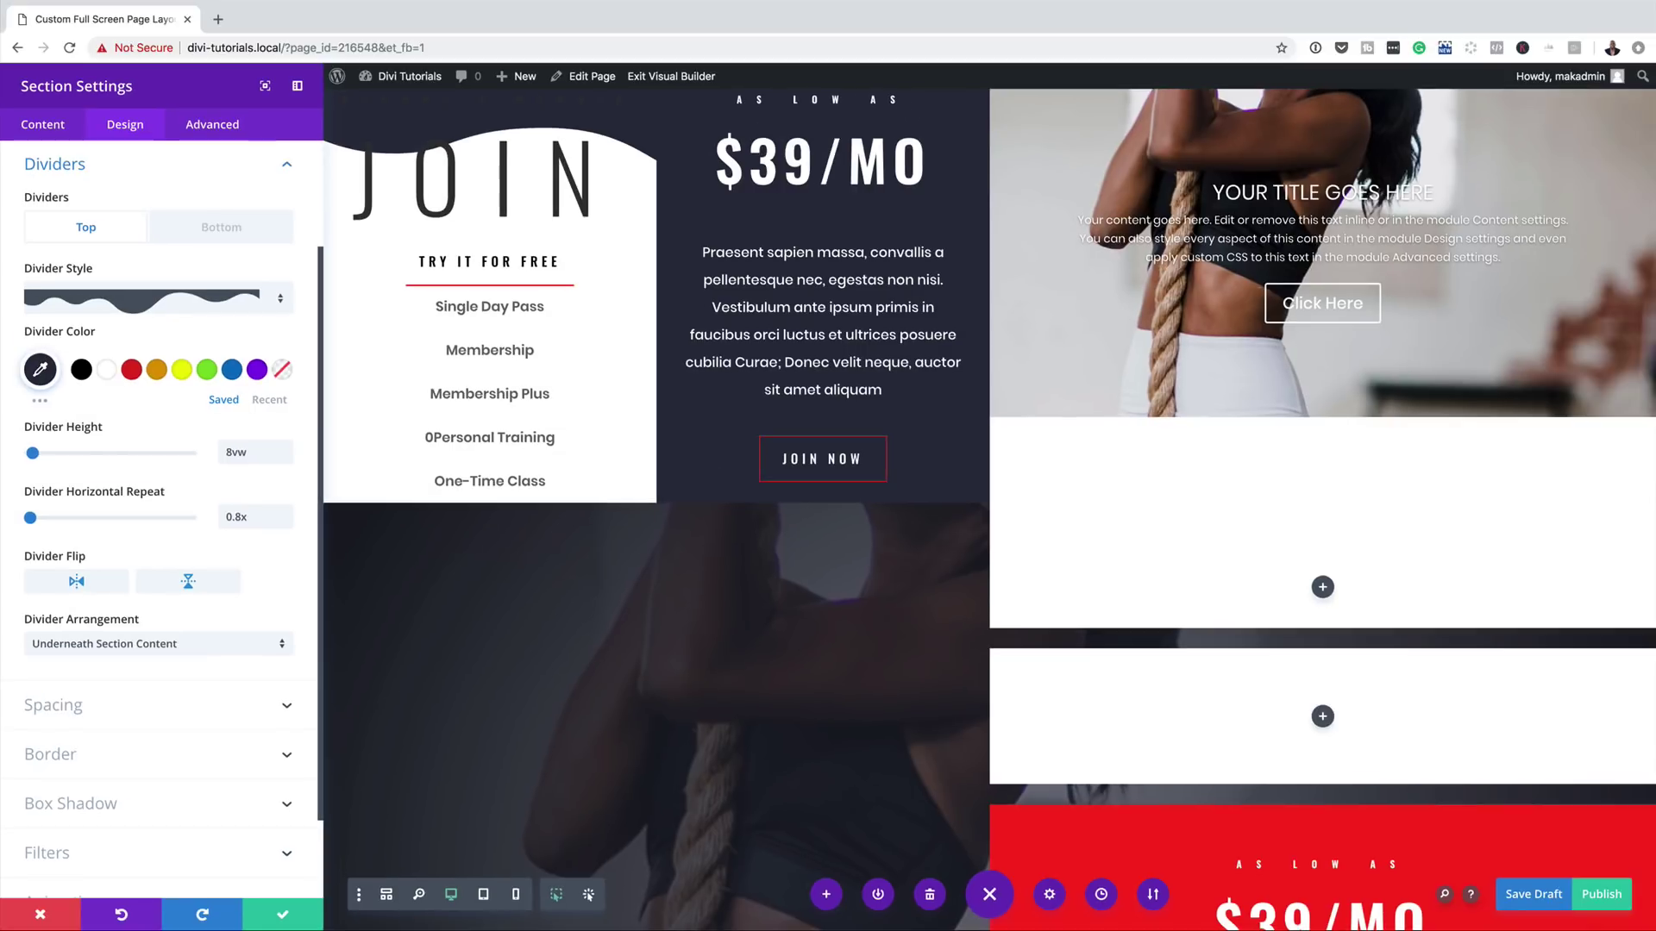
Delete the dark lower section and the red MEMEBERSHIPS section below the hero
left_click(280, 915)
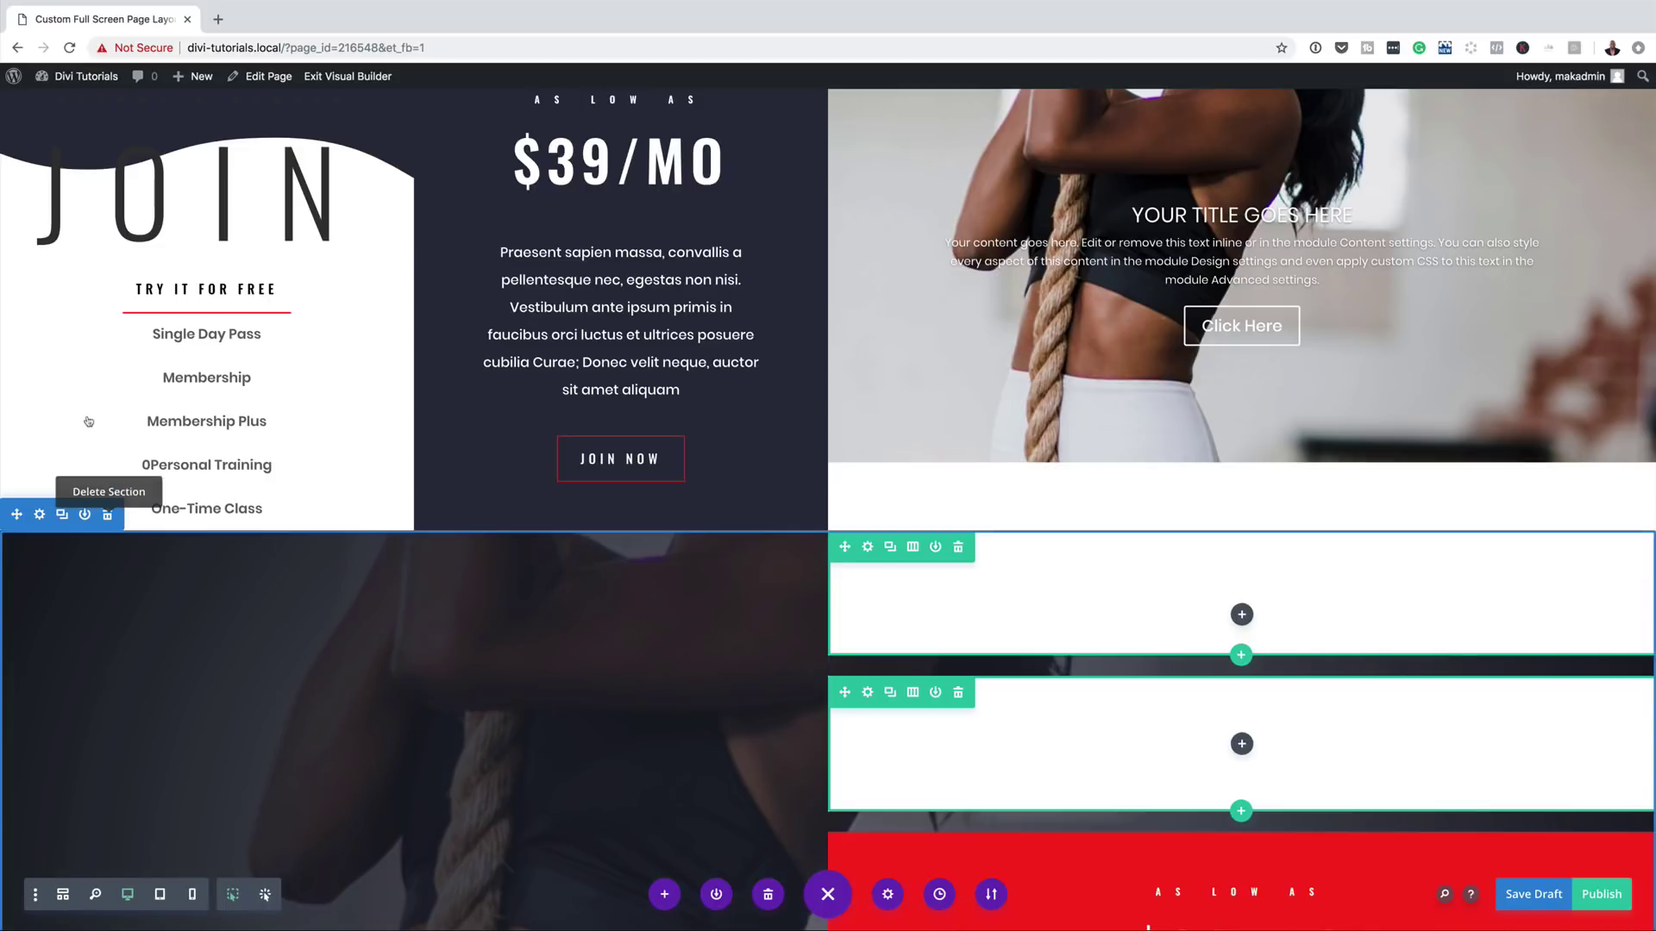
left_click(107, 514)
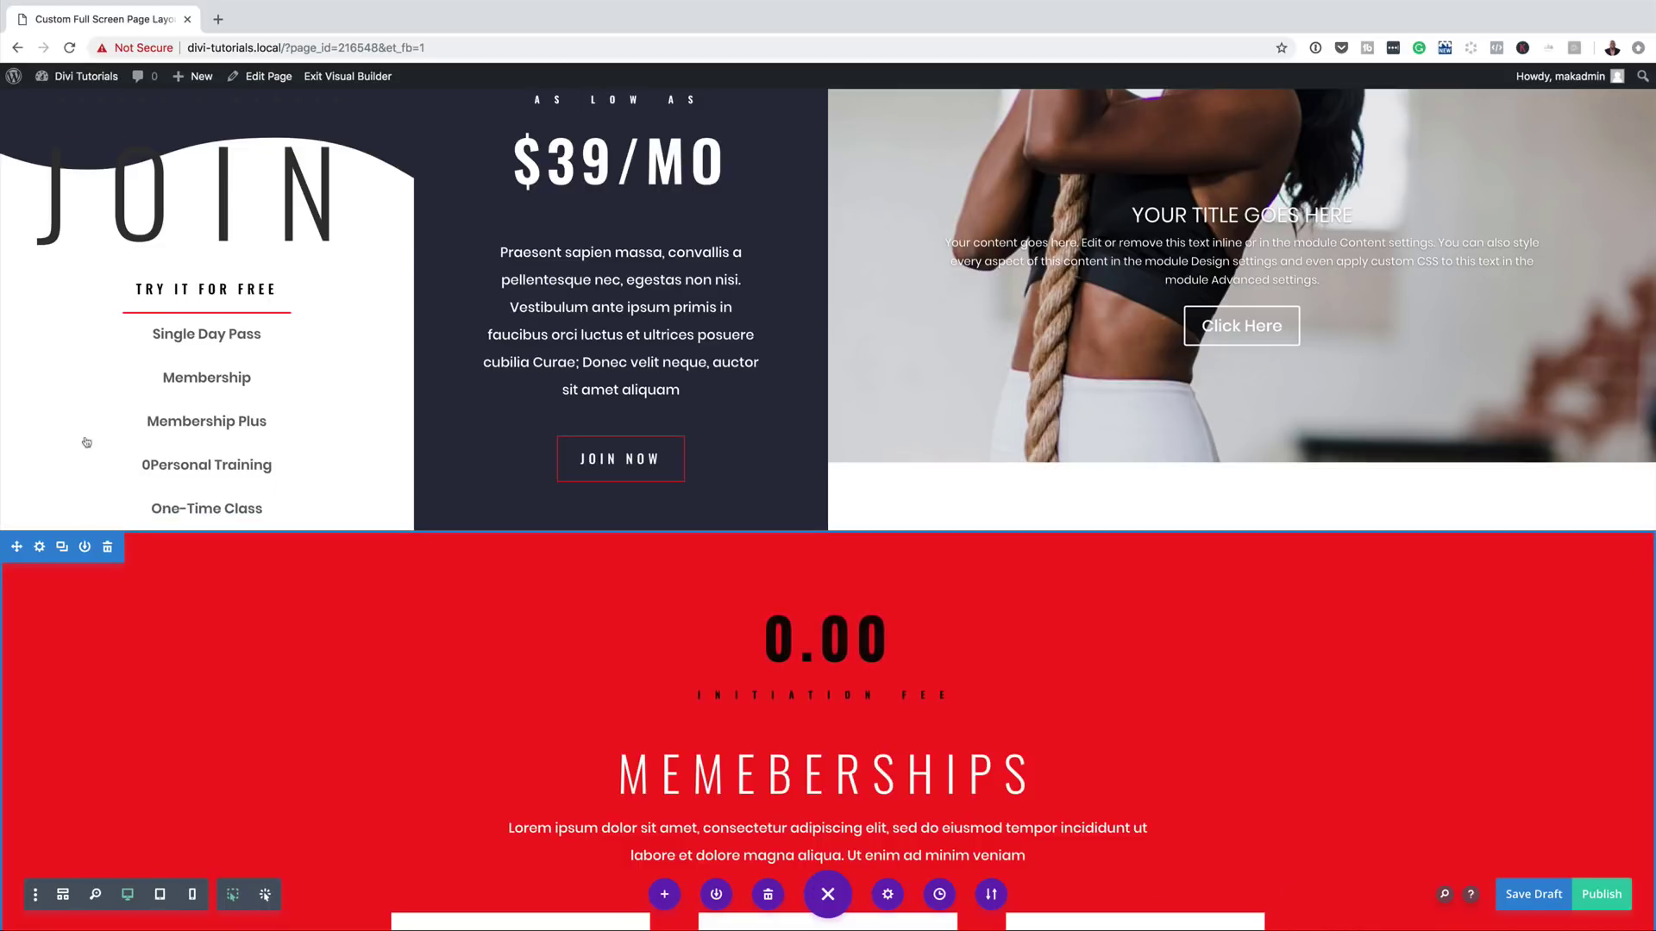
key("Delete")
key("Delete")
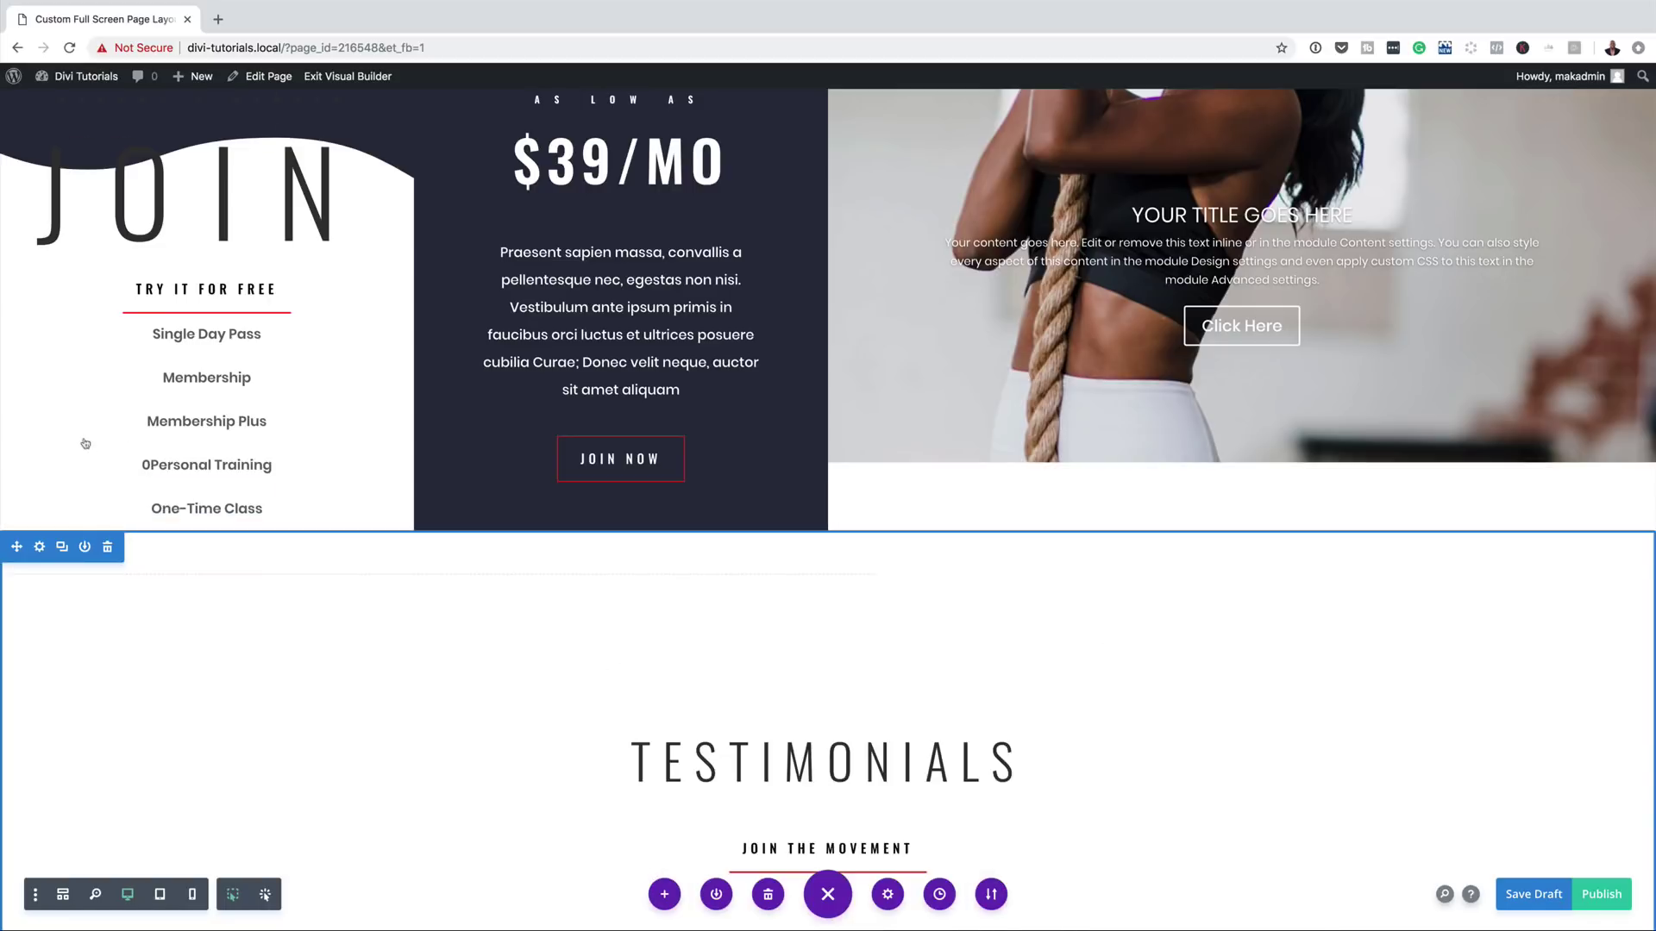
key("Delete")
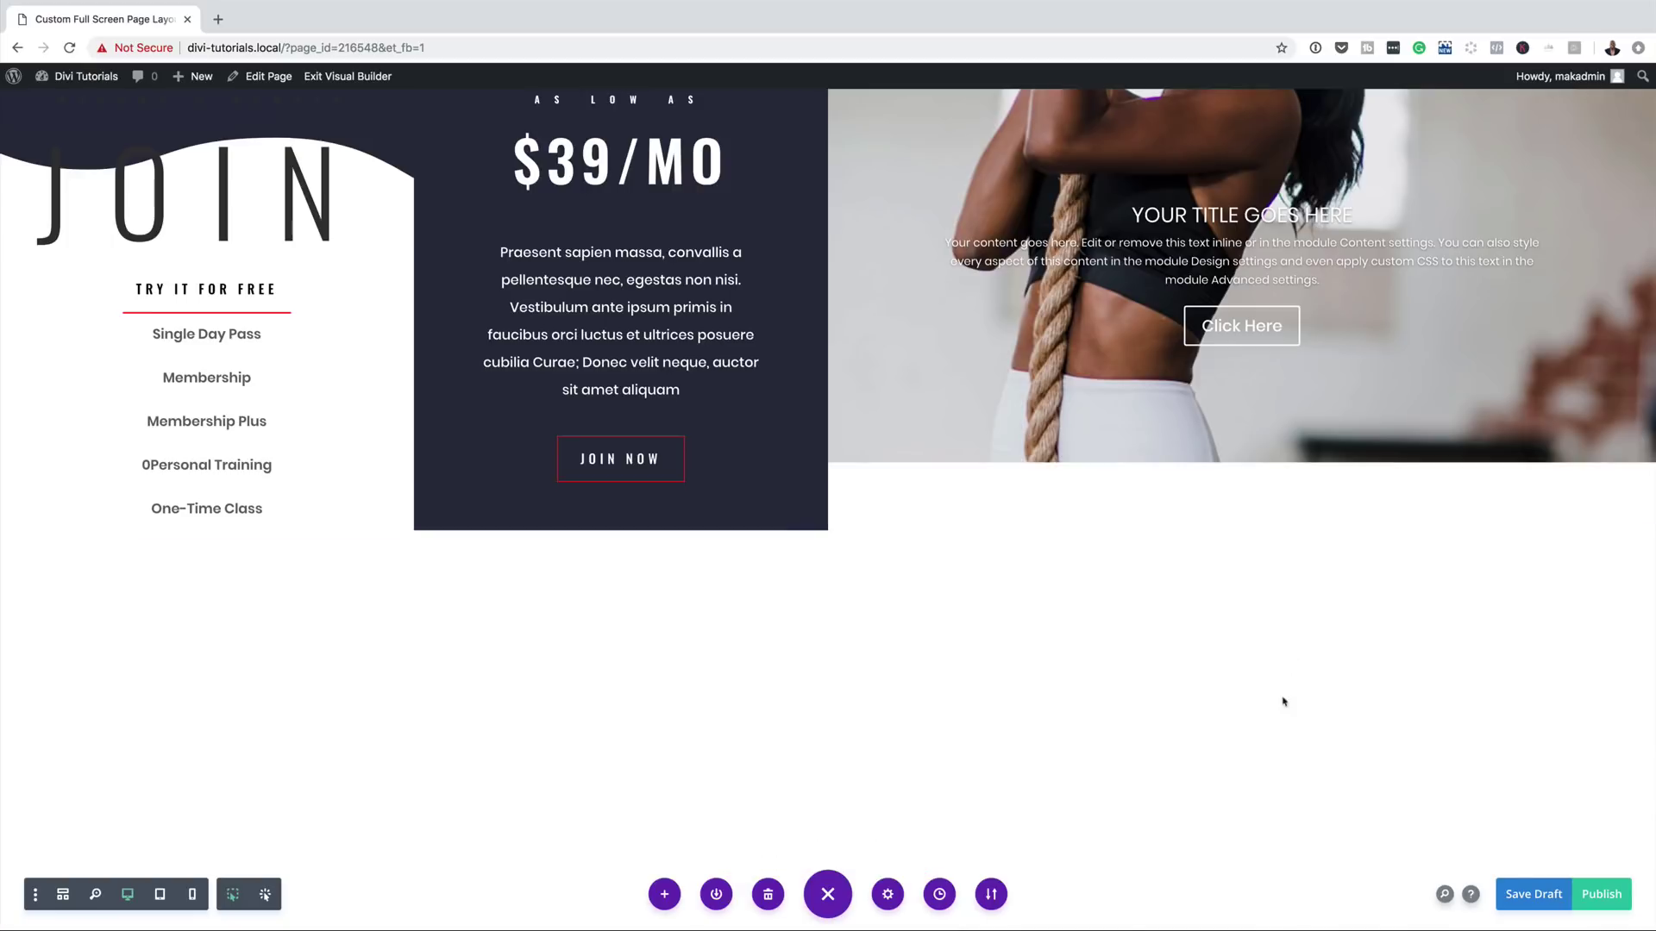
Publish the page, then enter a CSS ID in the hero section's Advanced settings
key("super+s")
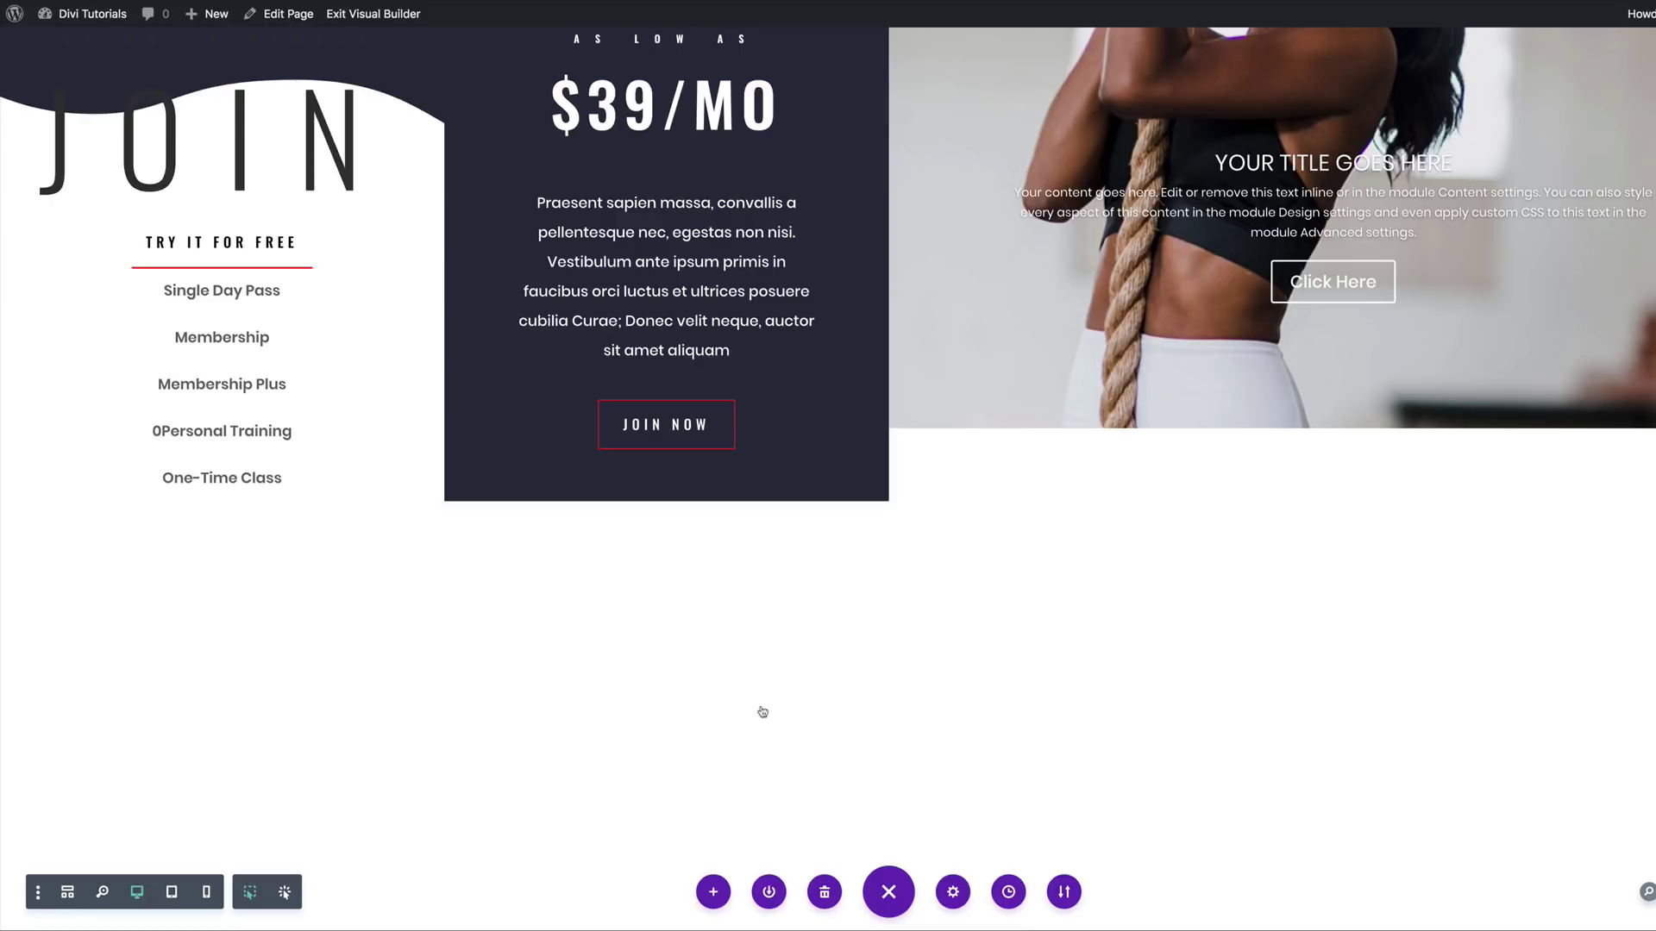
mouse_move(38, 27)
left_click(42, 44)
left_click(186, 54)
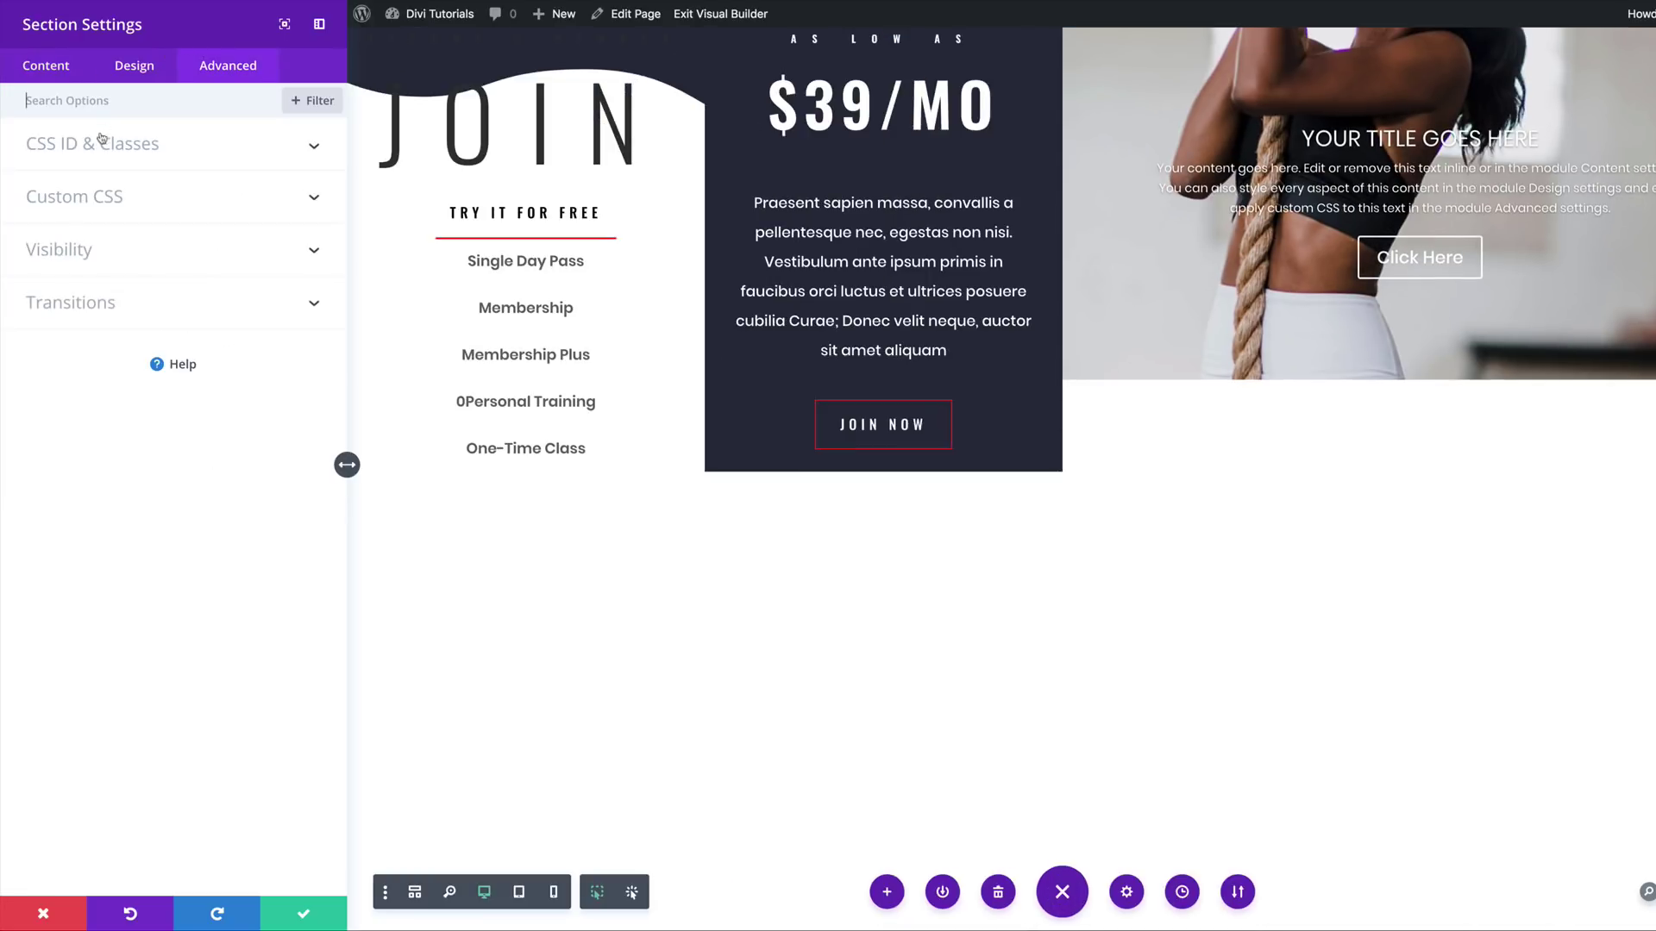
left_click(106, 101)
left_click(79, 145)
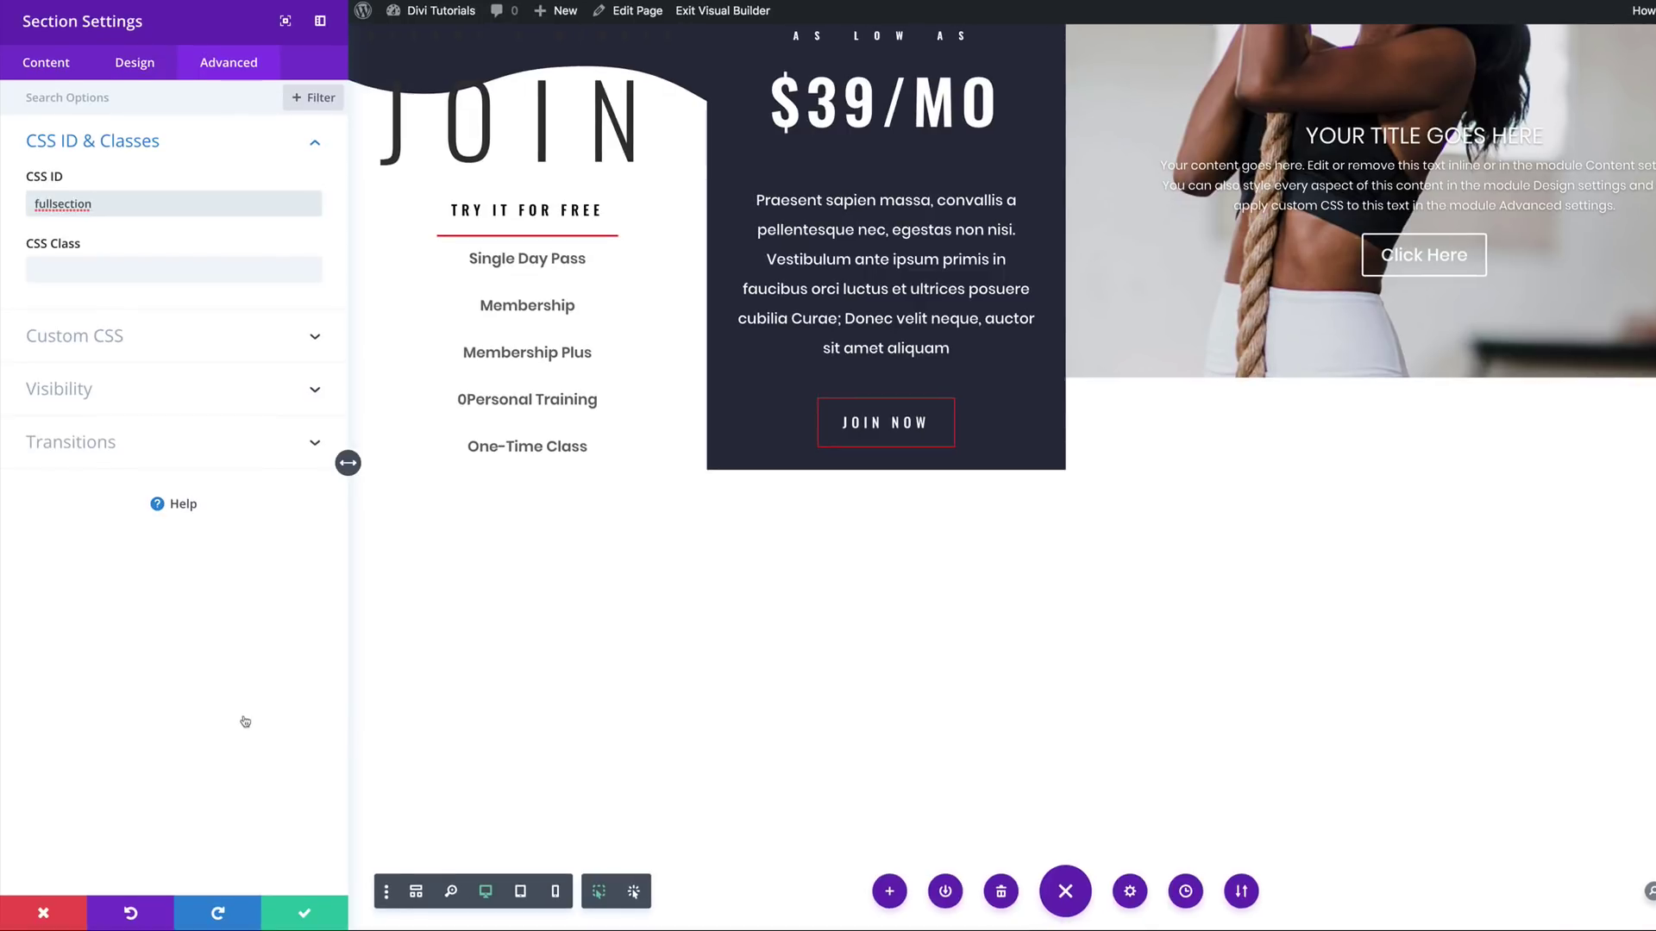
key("Return")
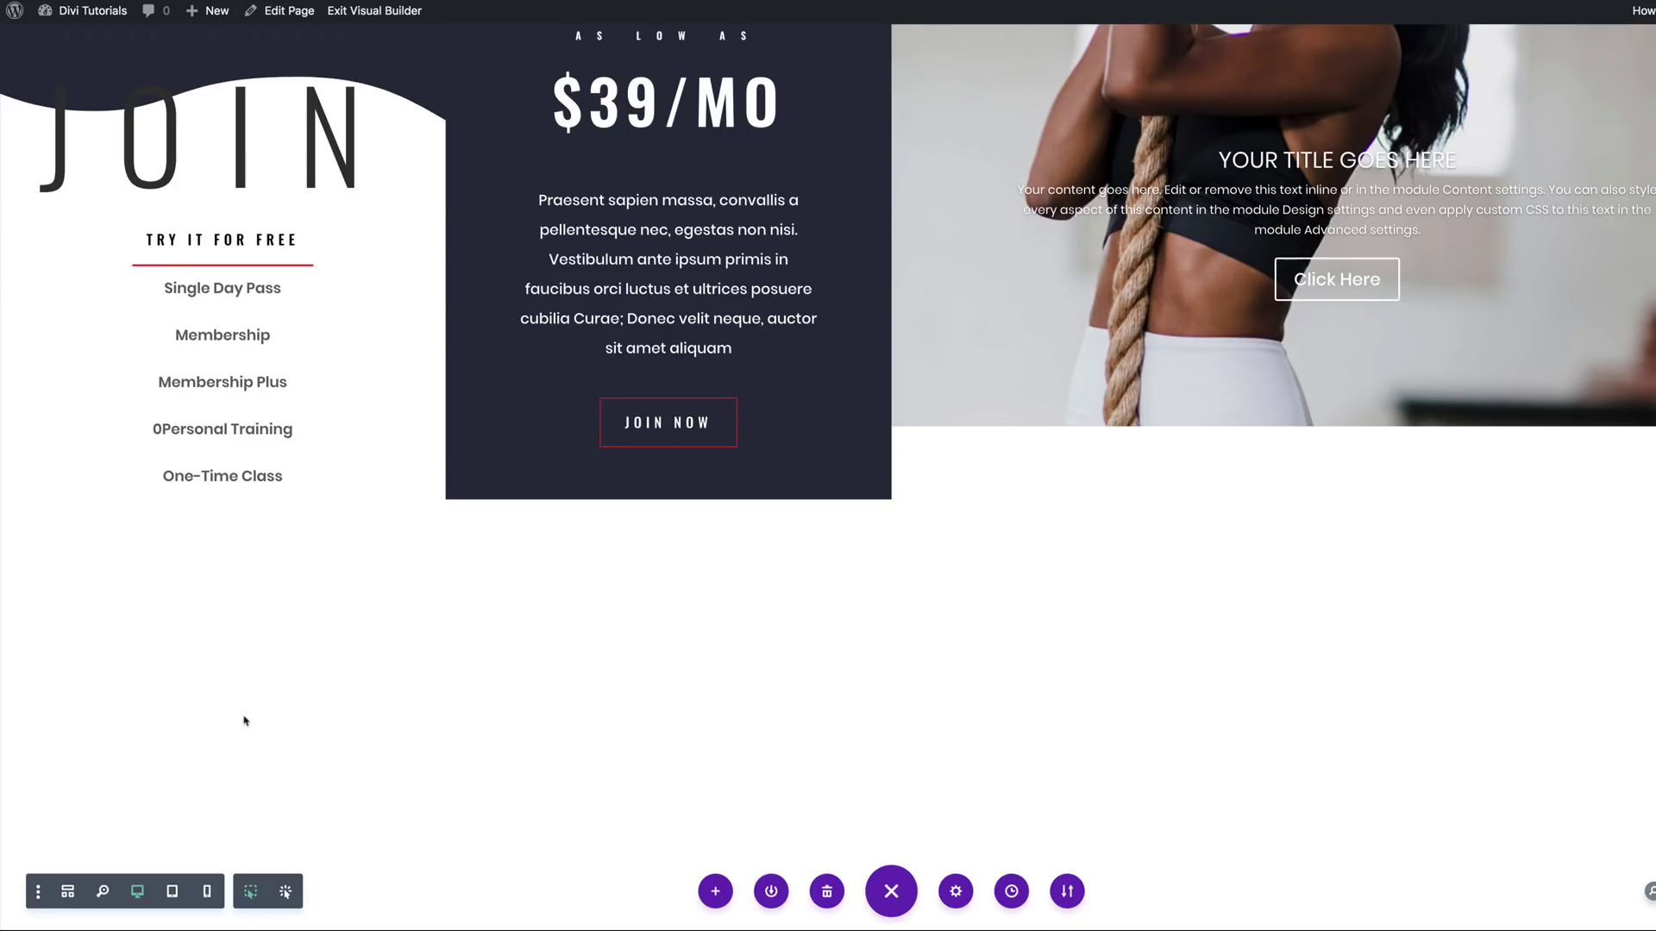
Enter 'slider' as the slider module's CSS ID and save its settings
left_click(1054, 45)
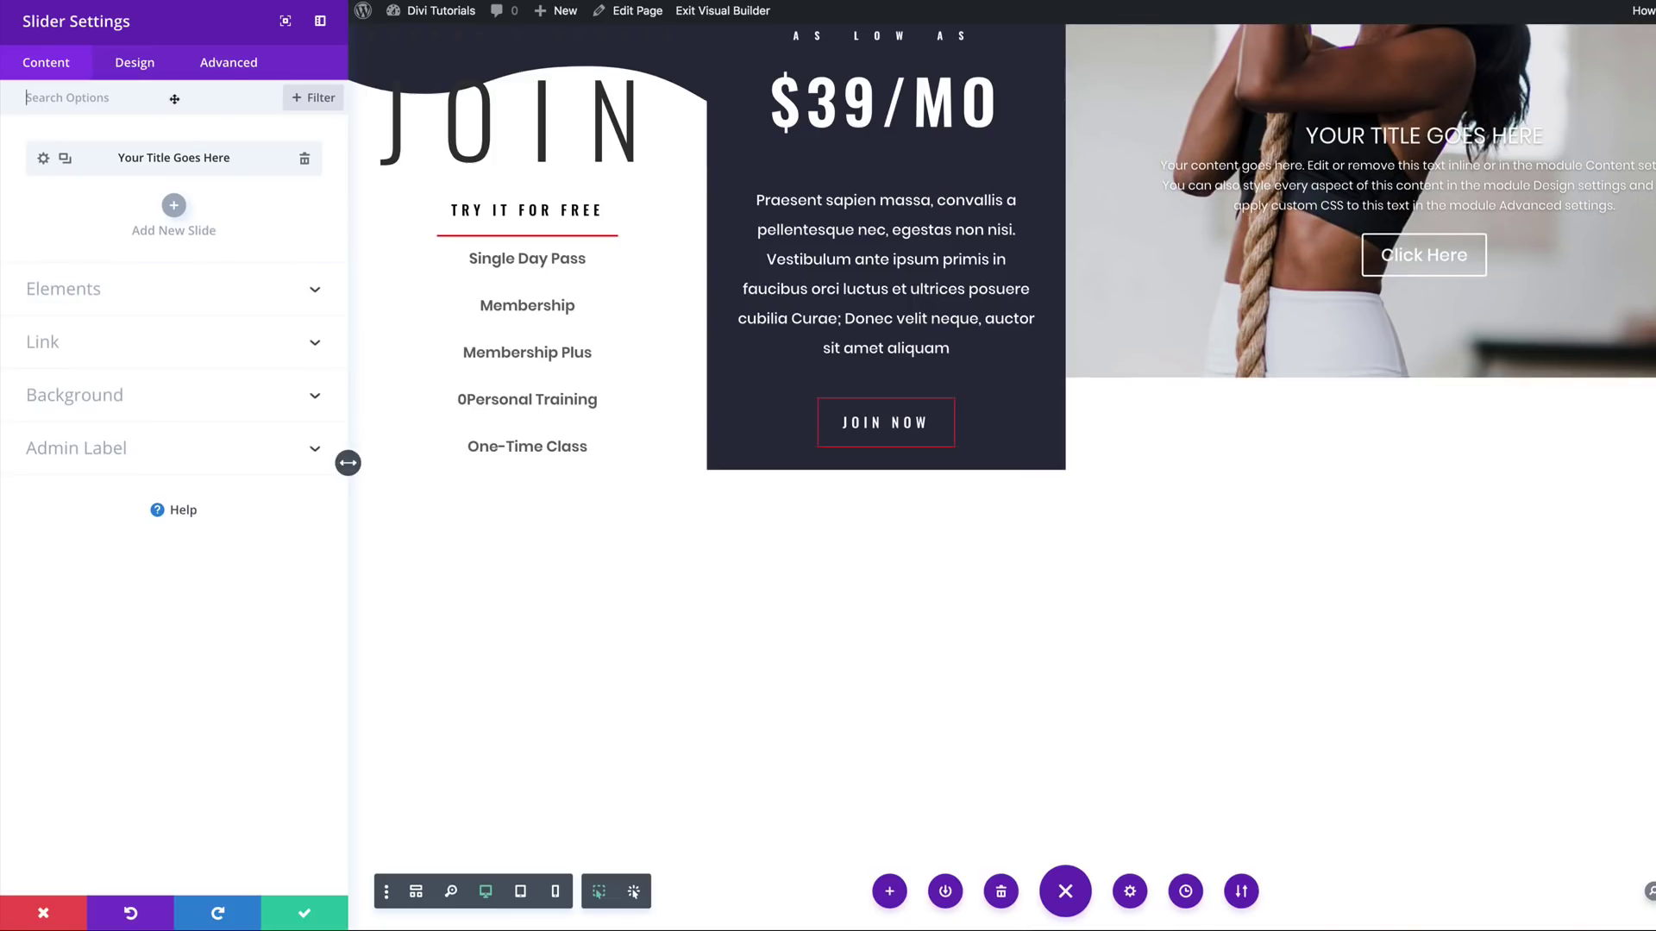
left_click(193, 51)
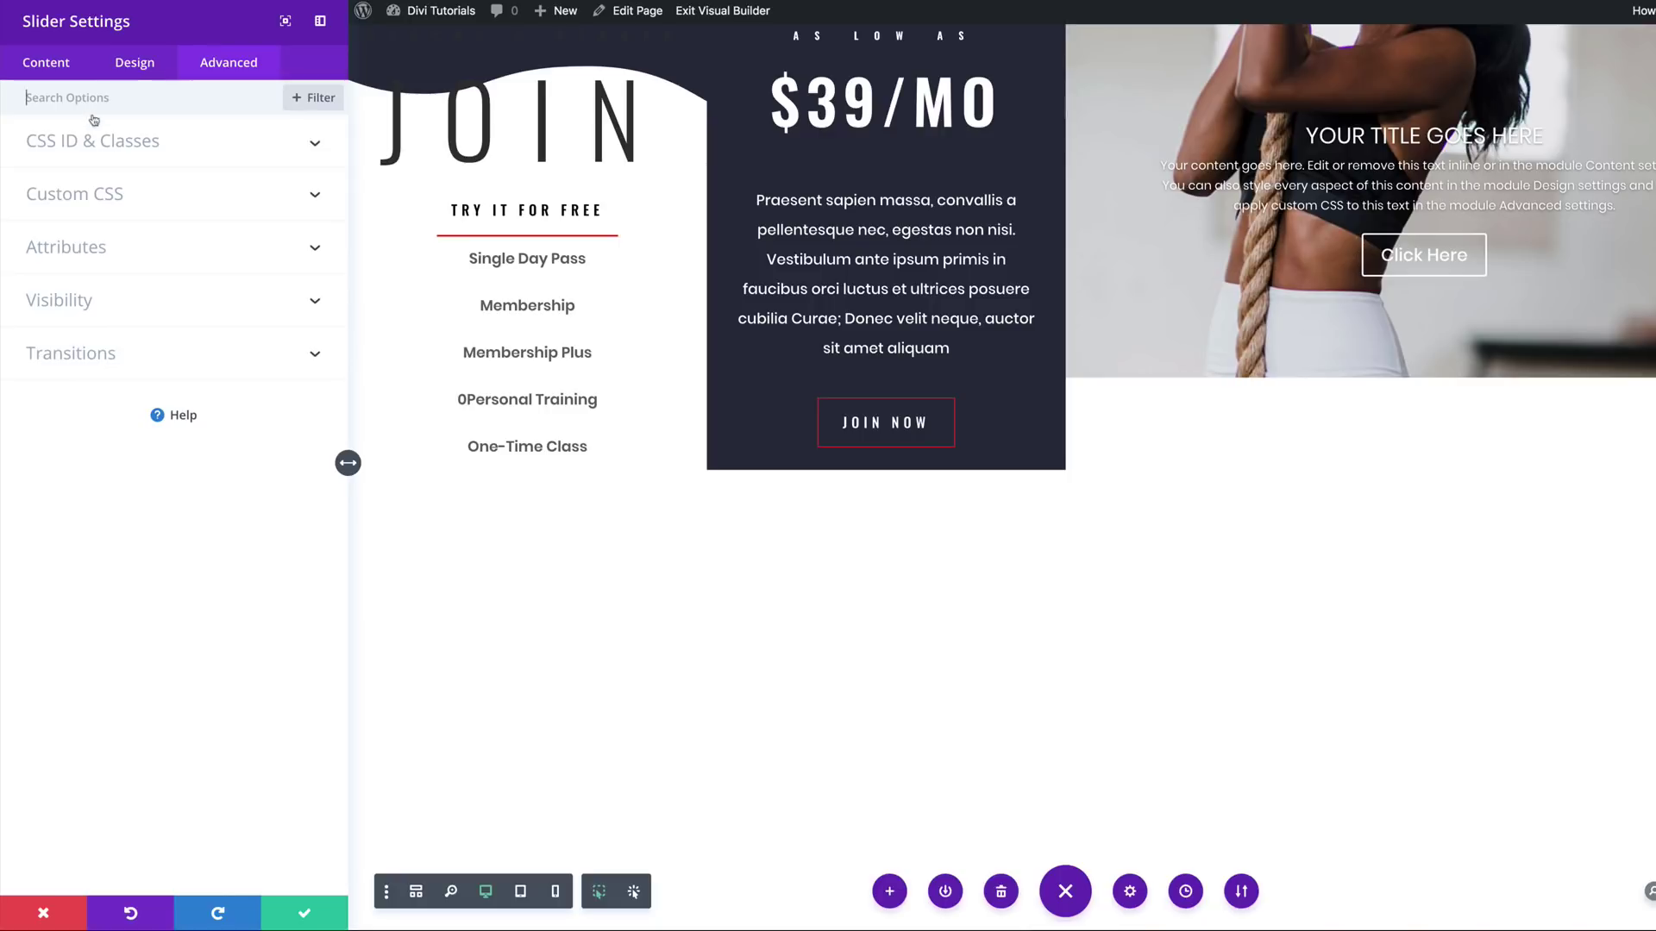
left_click(85, 143)
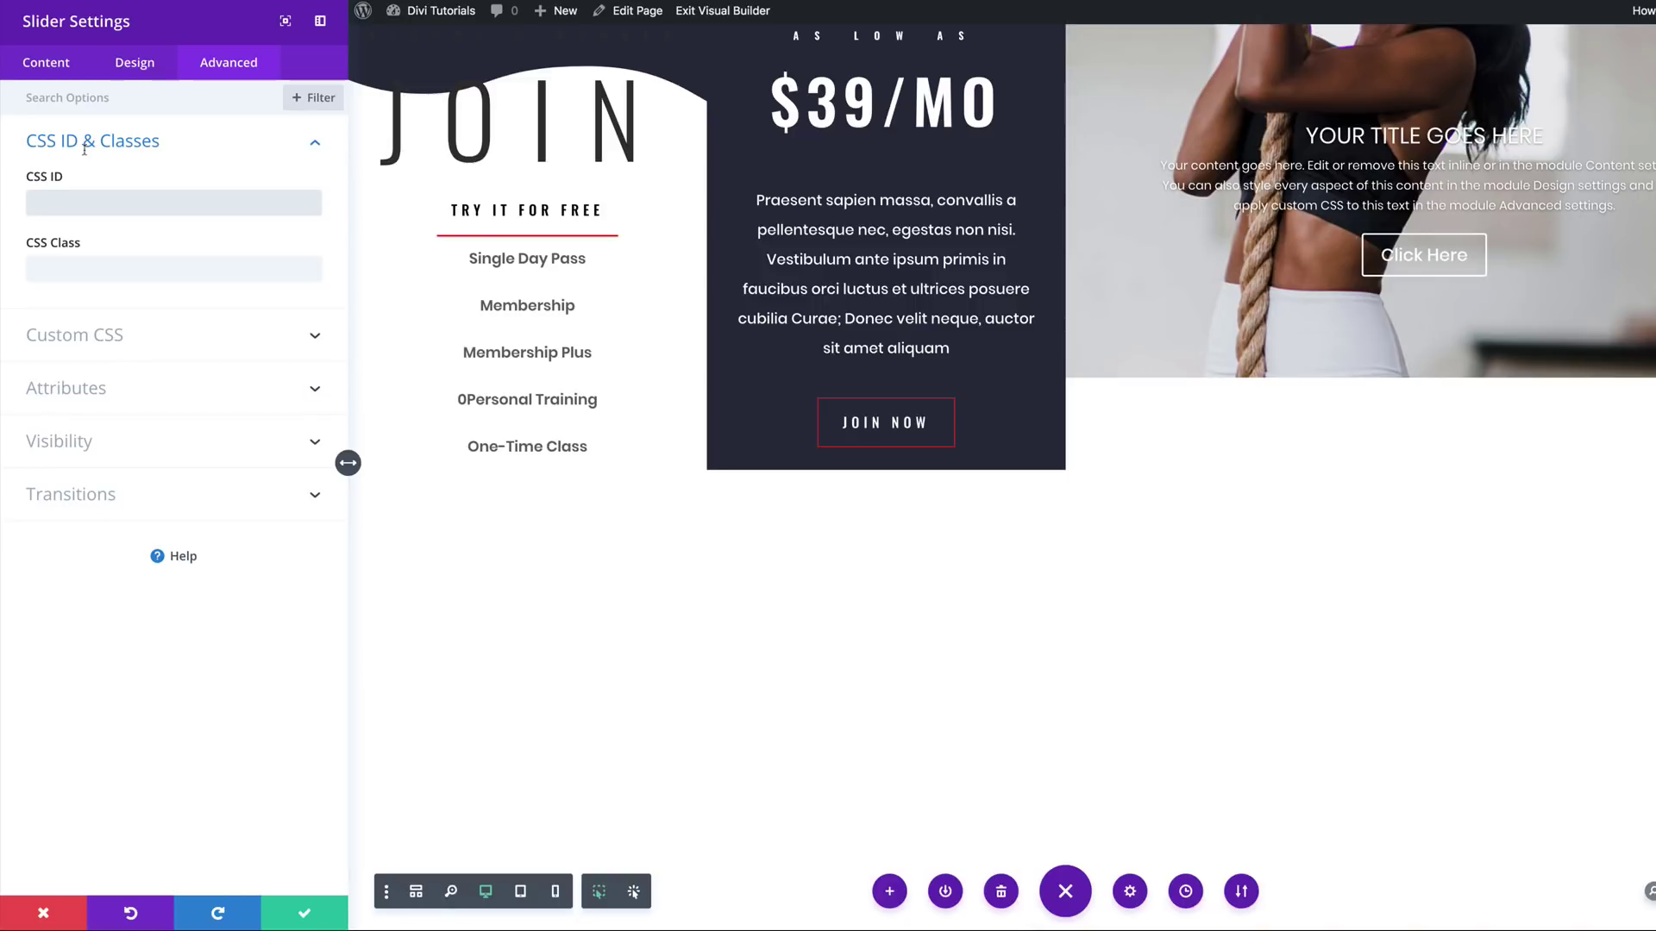
type("slider")
key("Return")
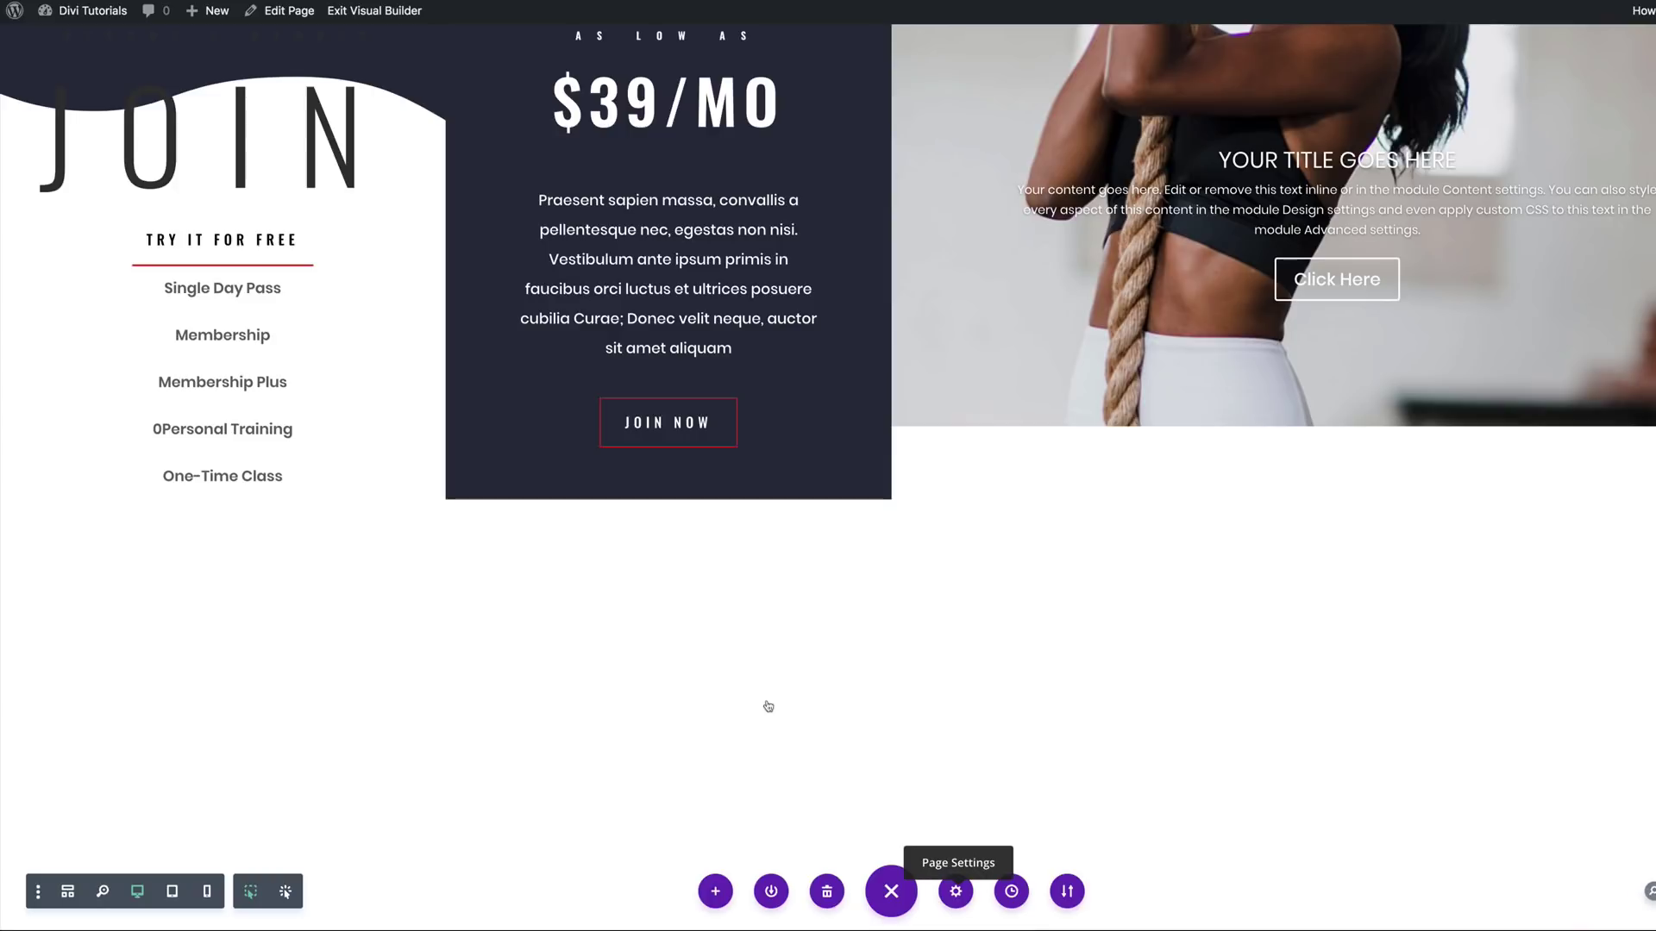
Add page Custom CSS: a 980px media query sizing #fullsection and #fullslide to calc(100vh - 133px)
key("o")
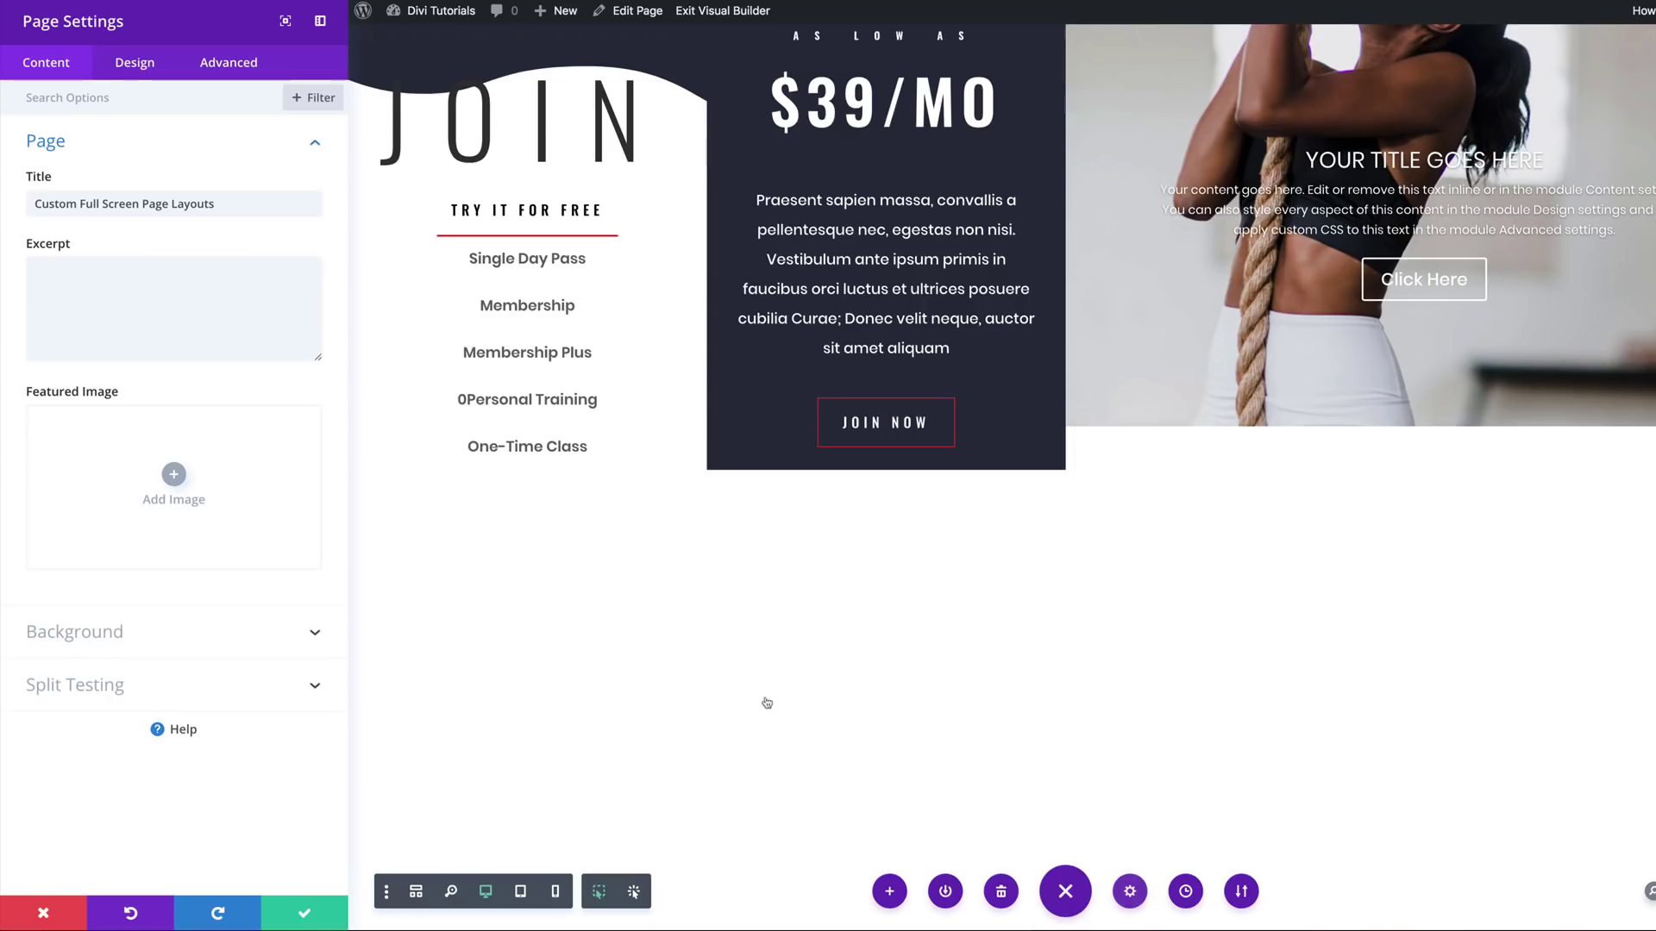
left_click(185, 52)
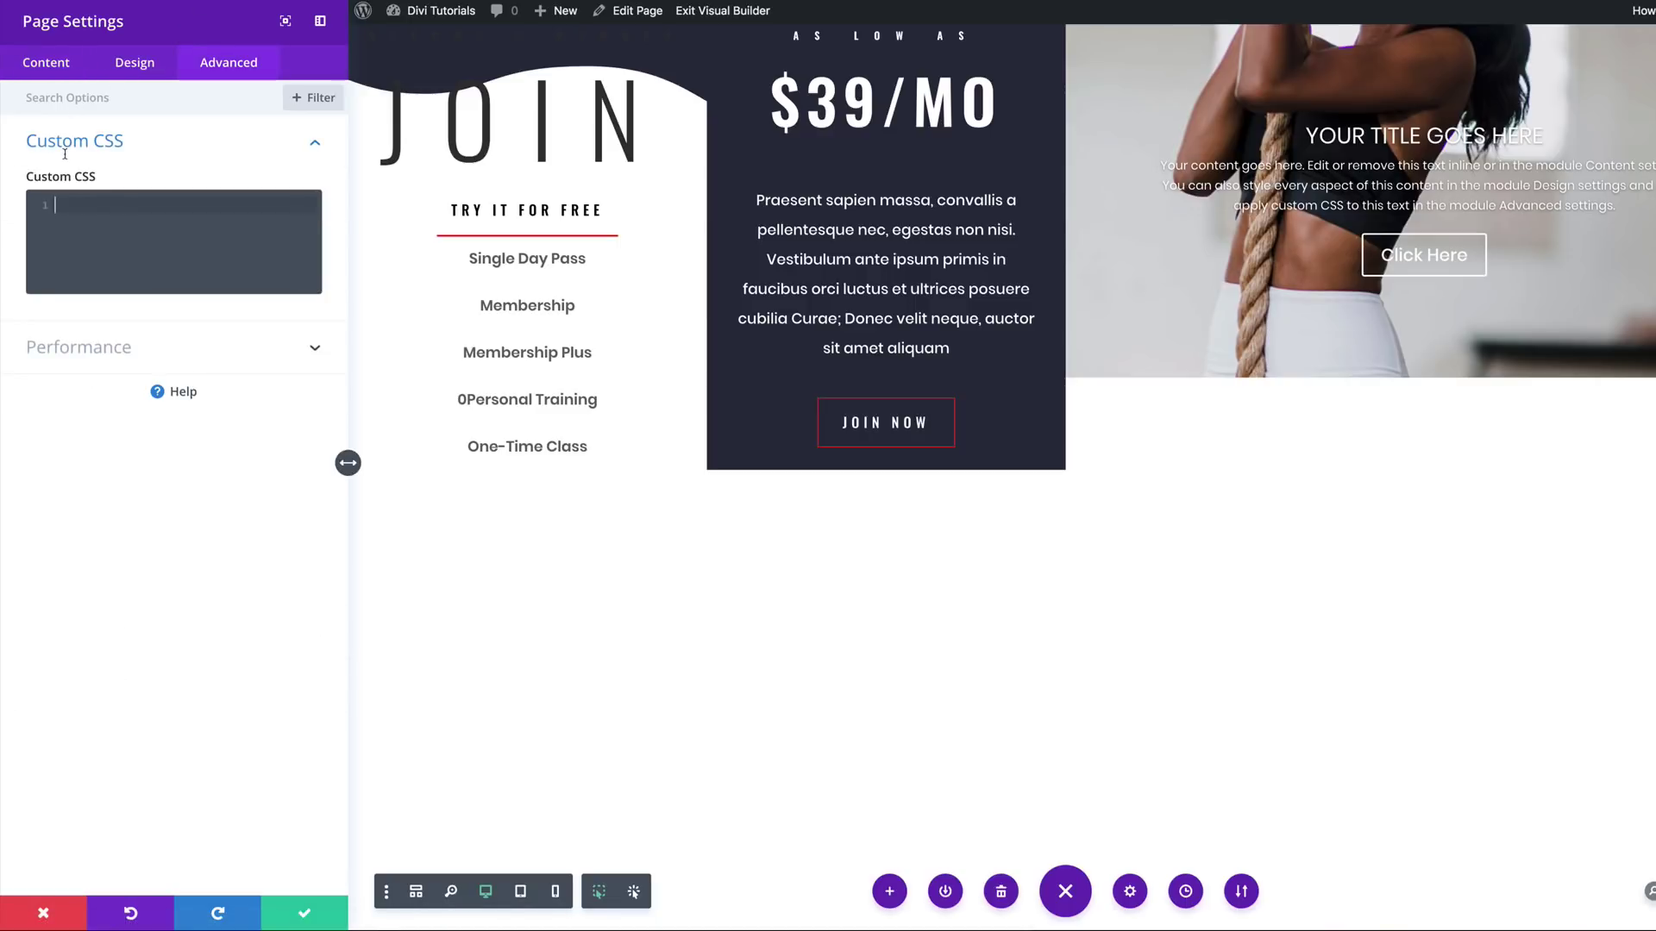
type("@media (min-width: 980px){  /*If CSS IDs are added, this makes the element the same height as the browser window taking into account the header and the bottom footer bar*/   #fullsection, #fullslide .et_pb_slide {     height: calc(100vh - 133px);   } /*This centers the content of the section when the CSS ID is applied*/   #fullsection {     display: flex;     flex-direction:column;     overflow: hidden;   } /*This makes the bottom footer bar fullwidth to match the fullwidth header if applied*/   #footer-bottom .container {     width: 100%;     max-width: 100%;     padding-right: 30px;     padding-left: 30px;   } }")
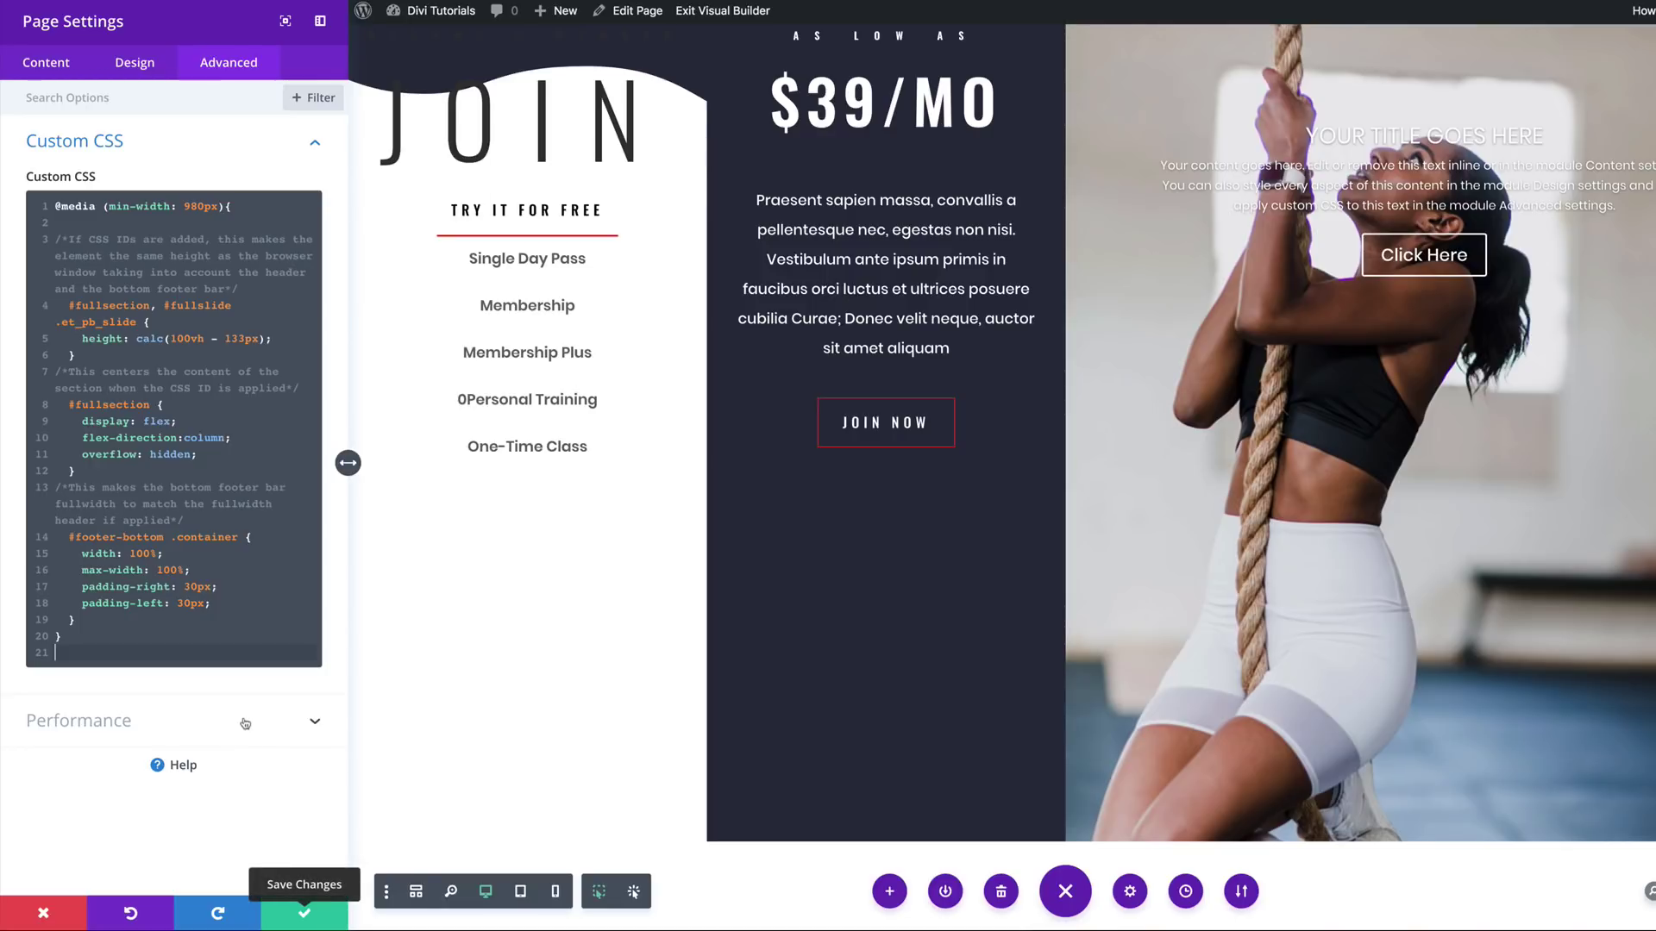
left_click(304, 914)
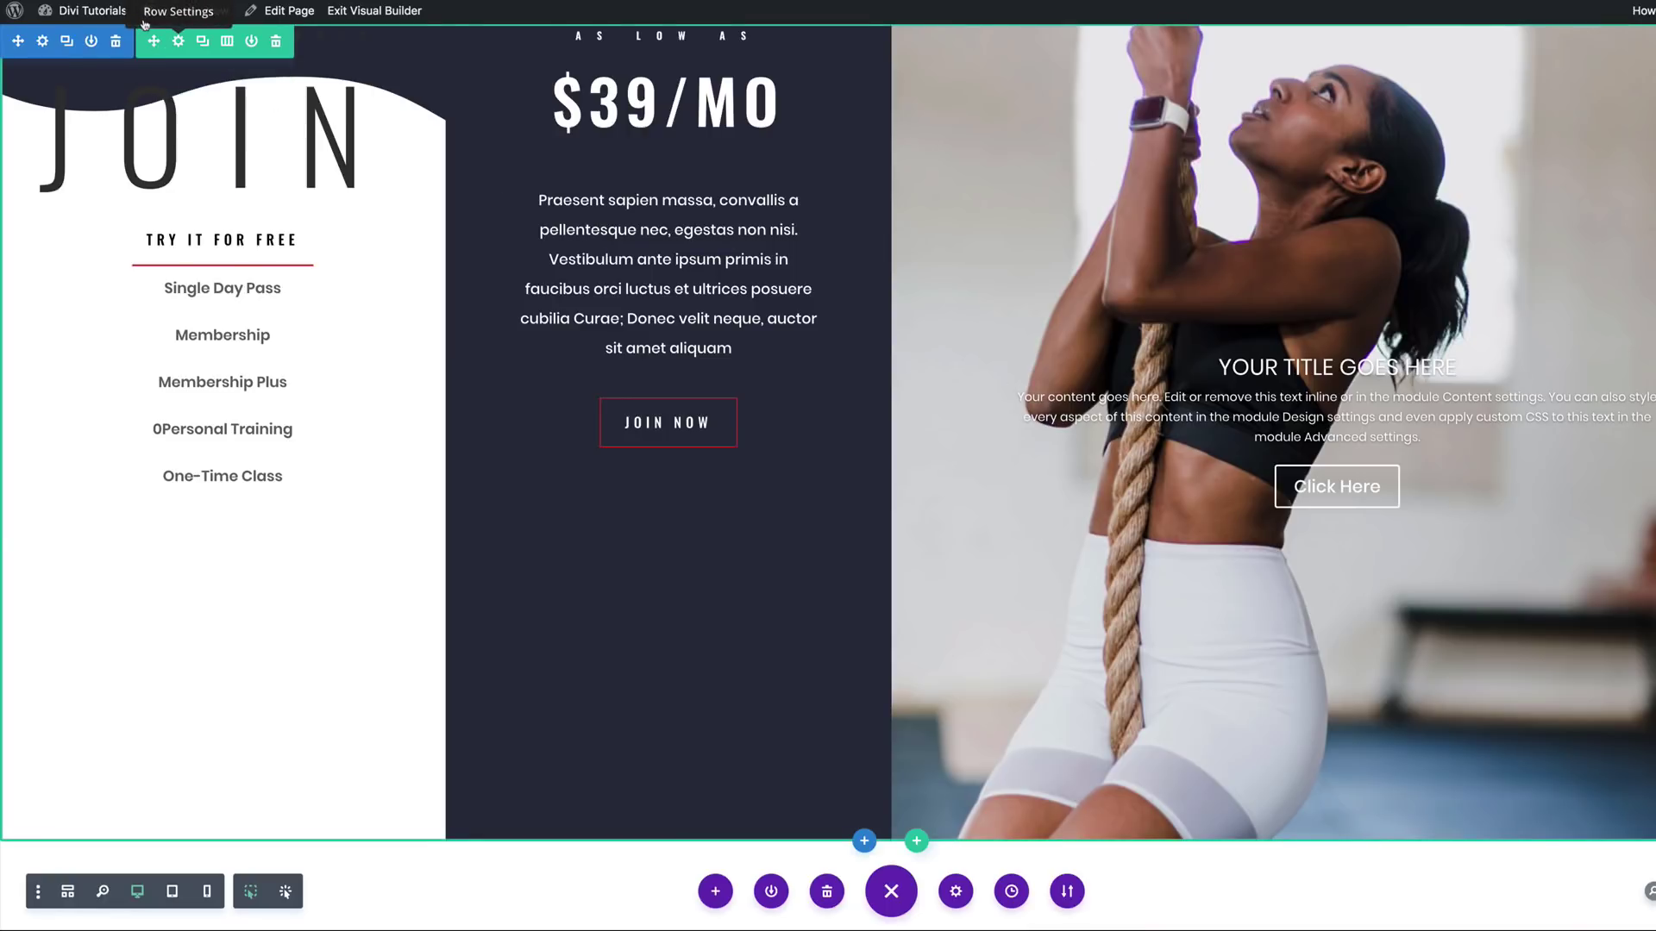
Set Column 1's custom top padding to 12vh in the row's spacing options
left_click(154, 36)
left_click(109, 47)
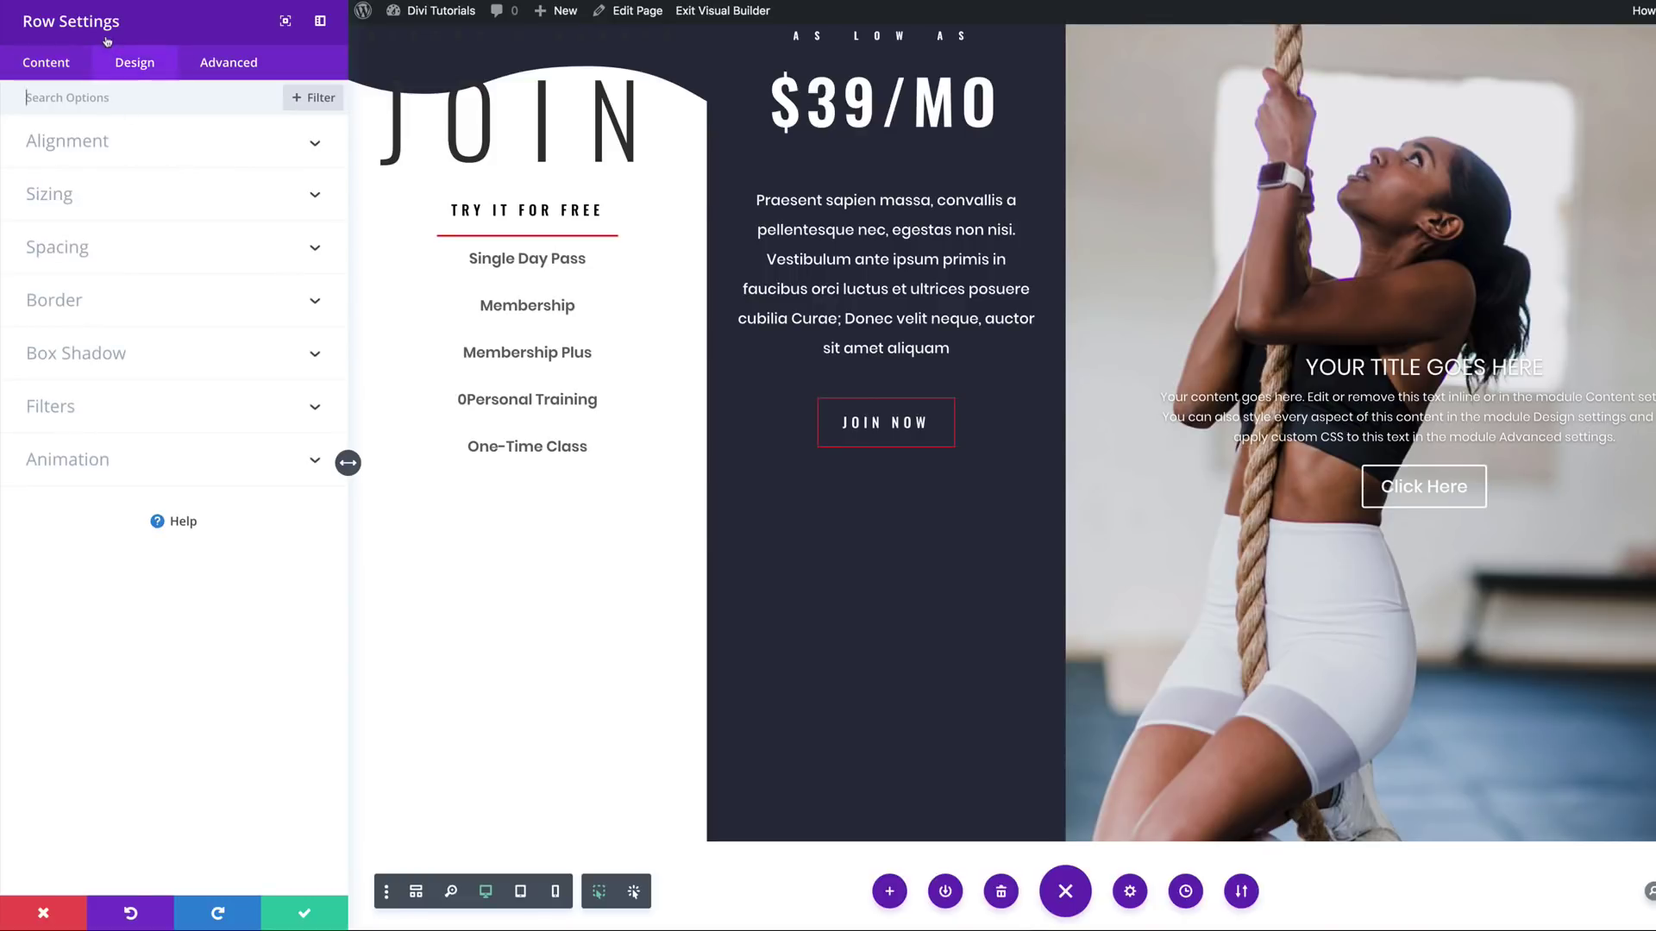
scroll(69, 190, "down", 1)
left_click(69, 190)
scroll(69, 189, "down", 1)
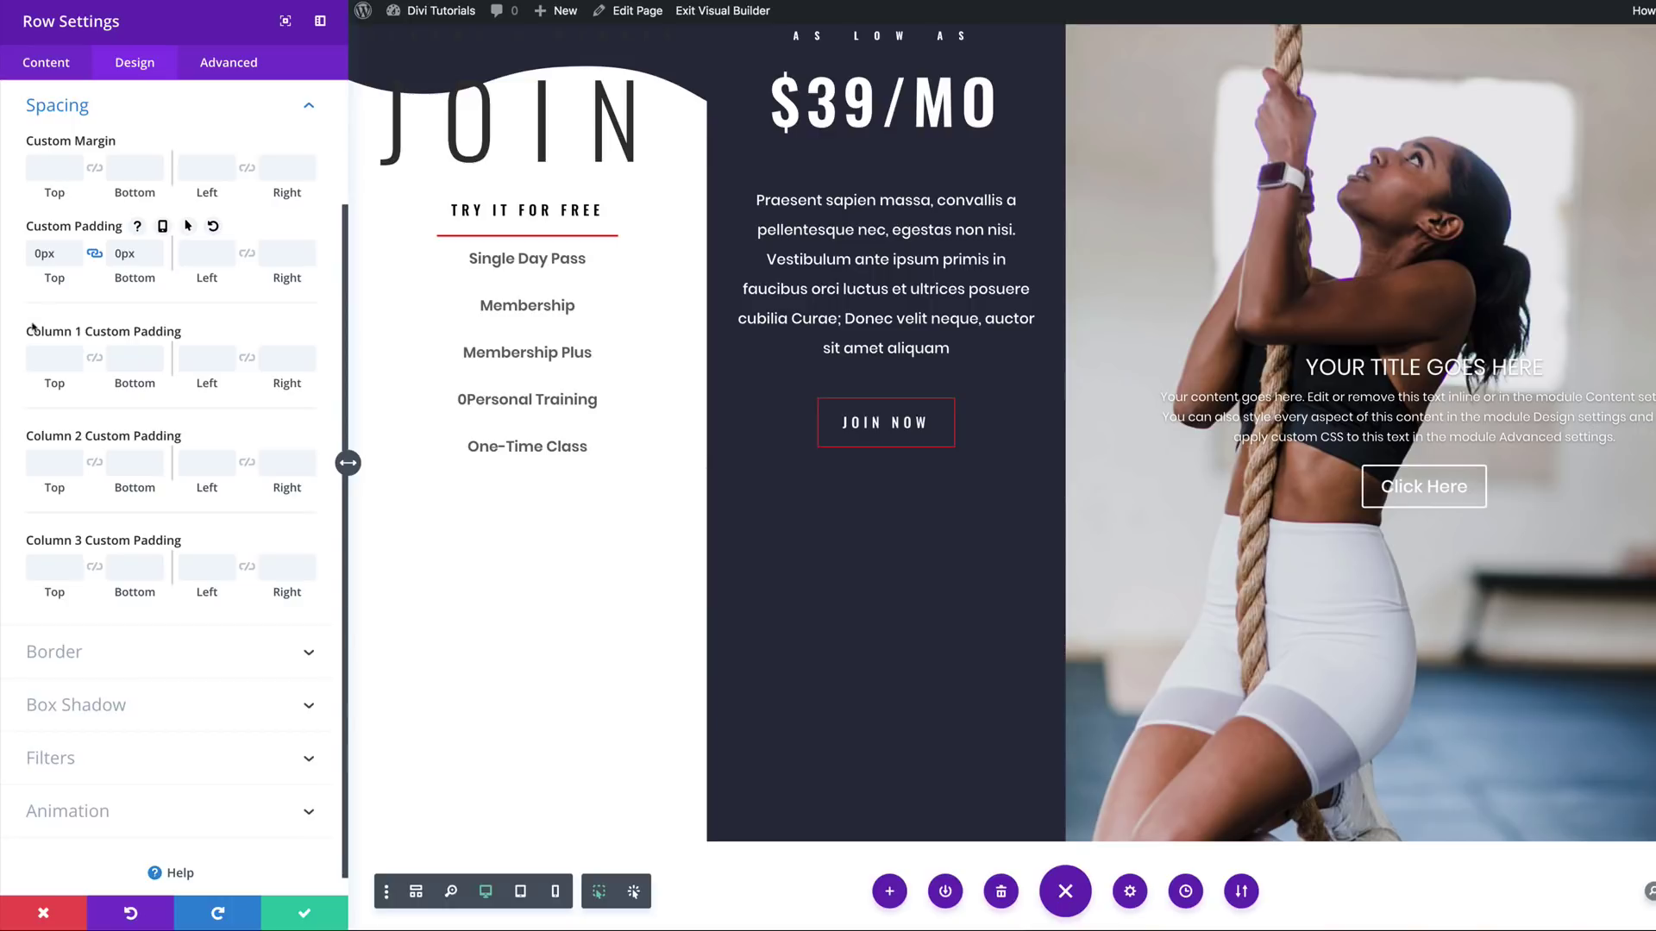
left_click(53, 358)
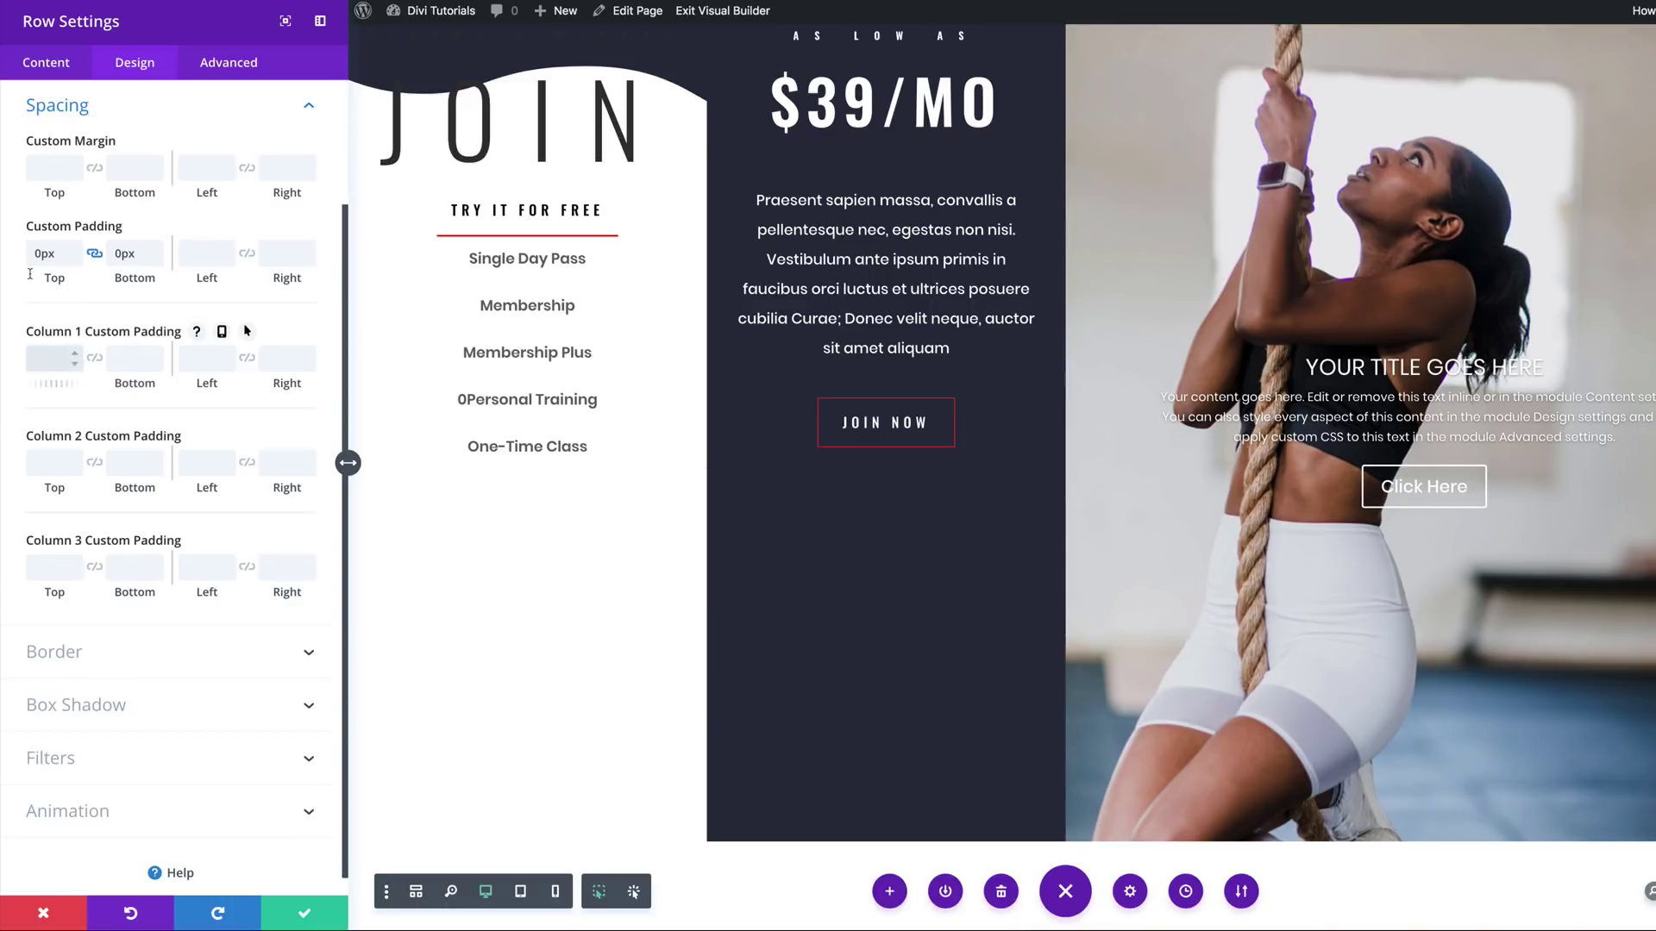
type("12vh")
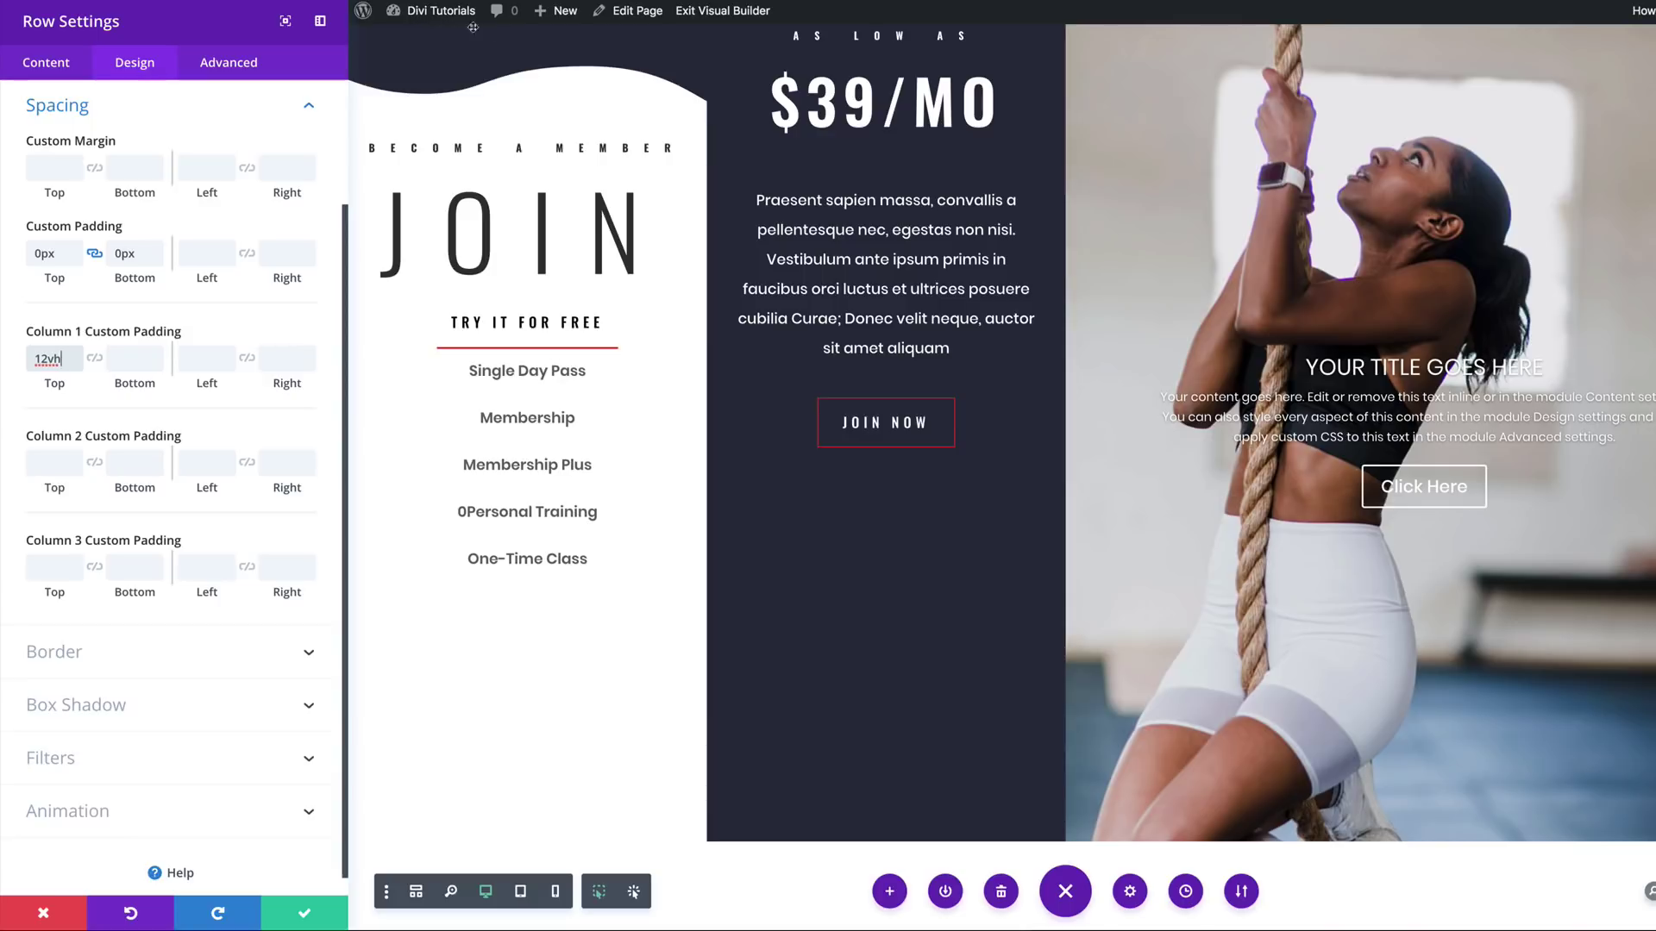
left_click(200, 193)
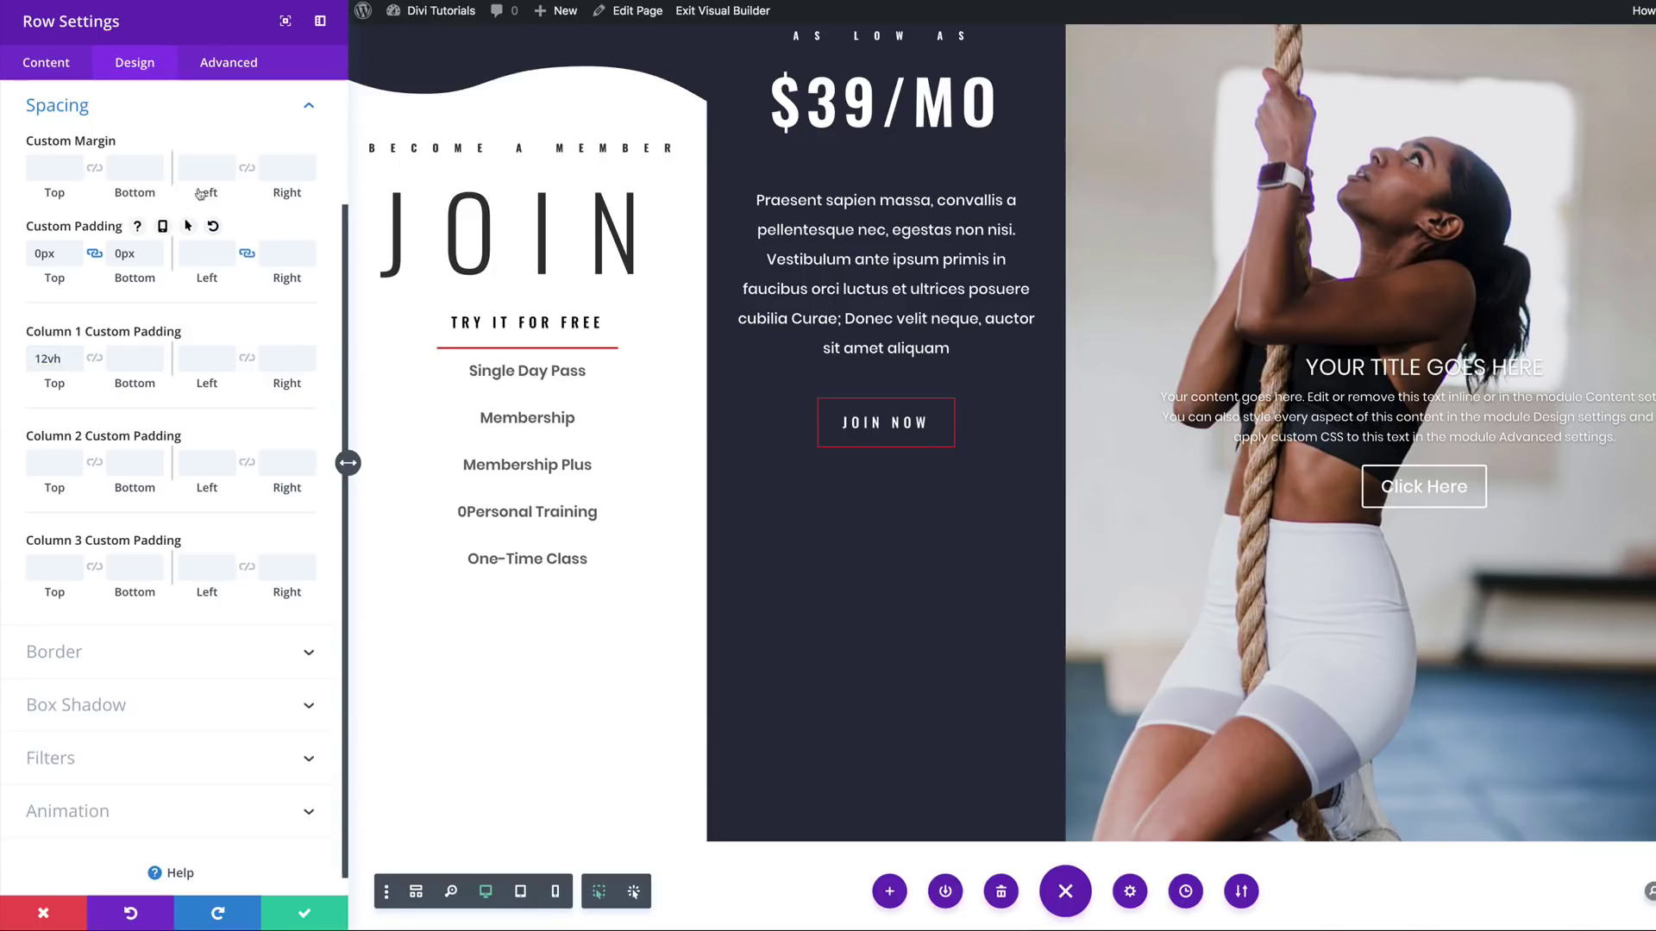
Set the row's left and right padding to 1vw and Column 2's top padding to 12vh
left_click(206, 253)
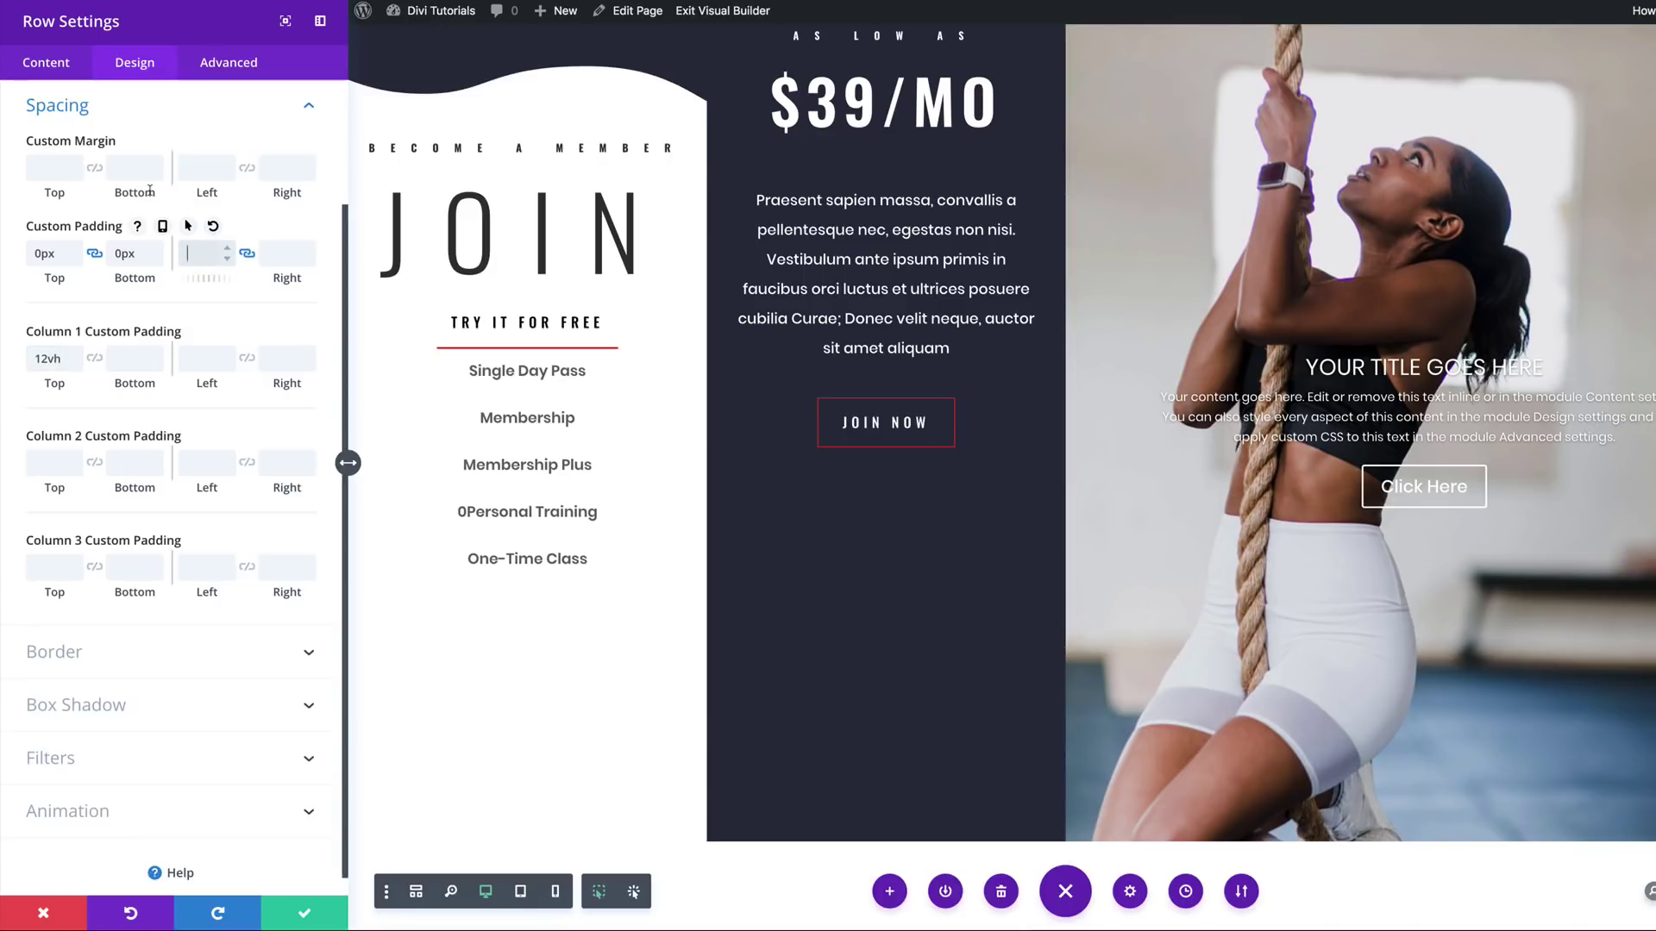
type("1vw")
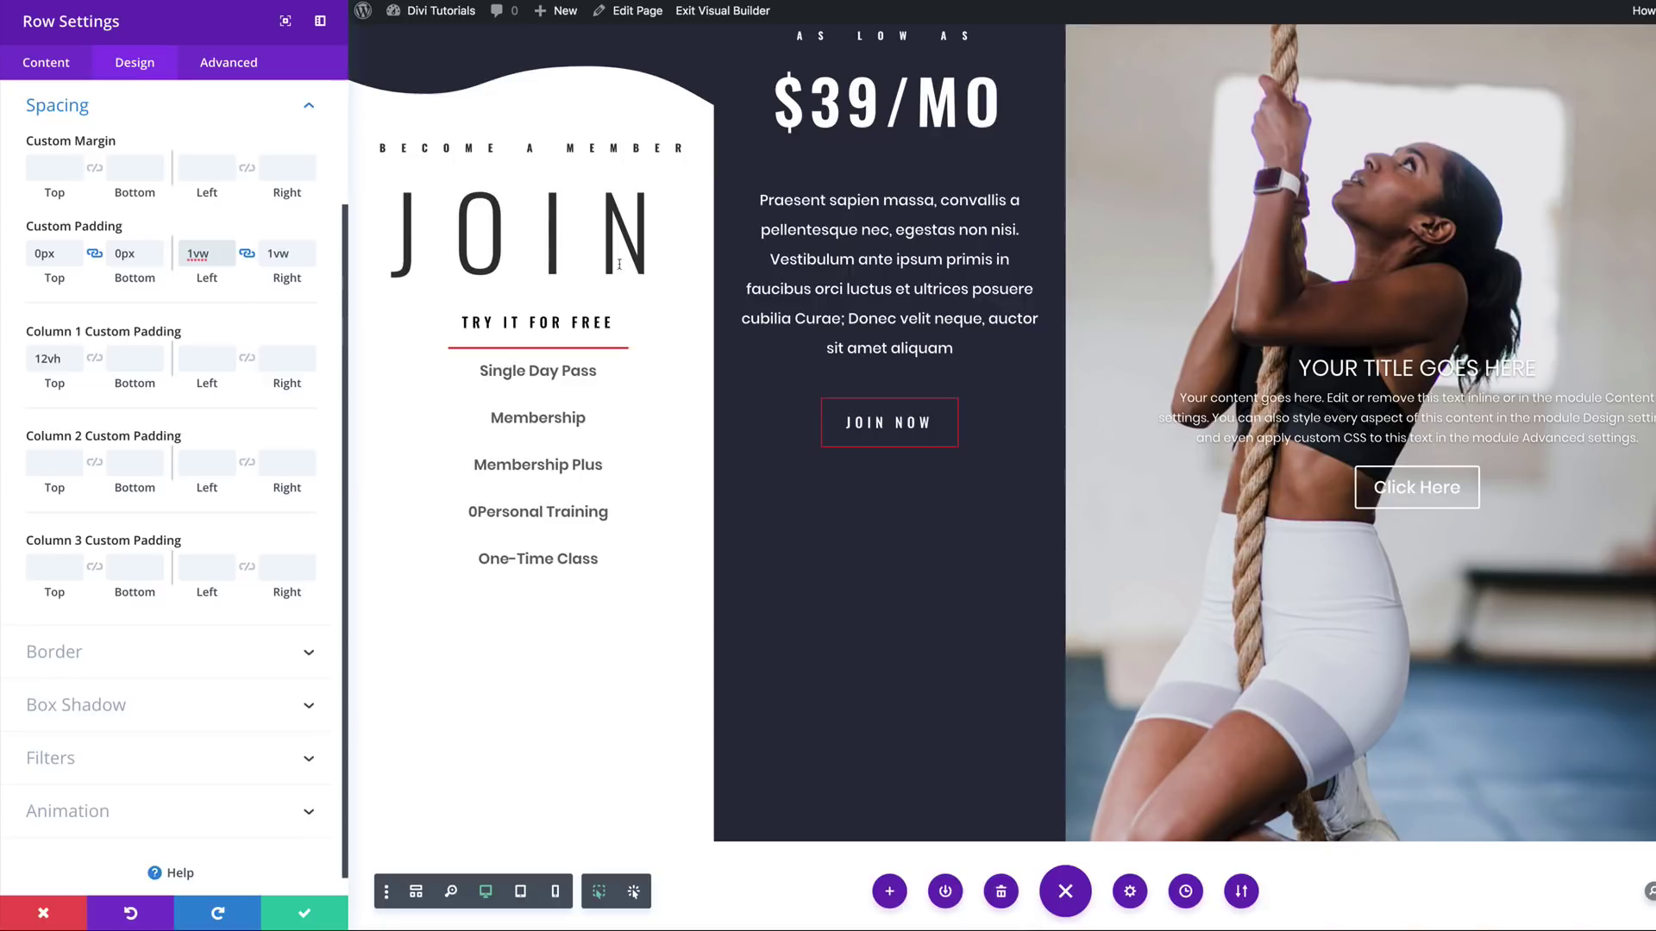
left_click_drag(793, 35, 983, 35)
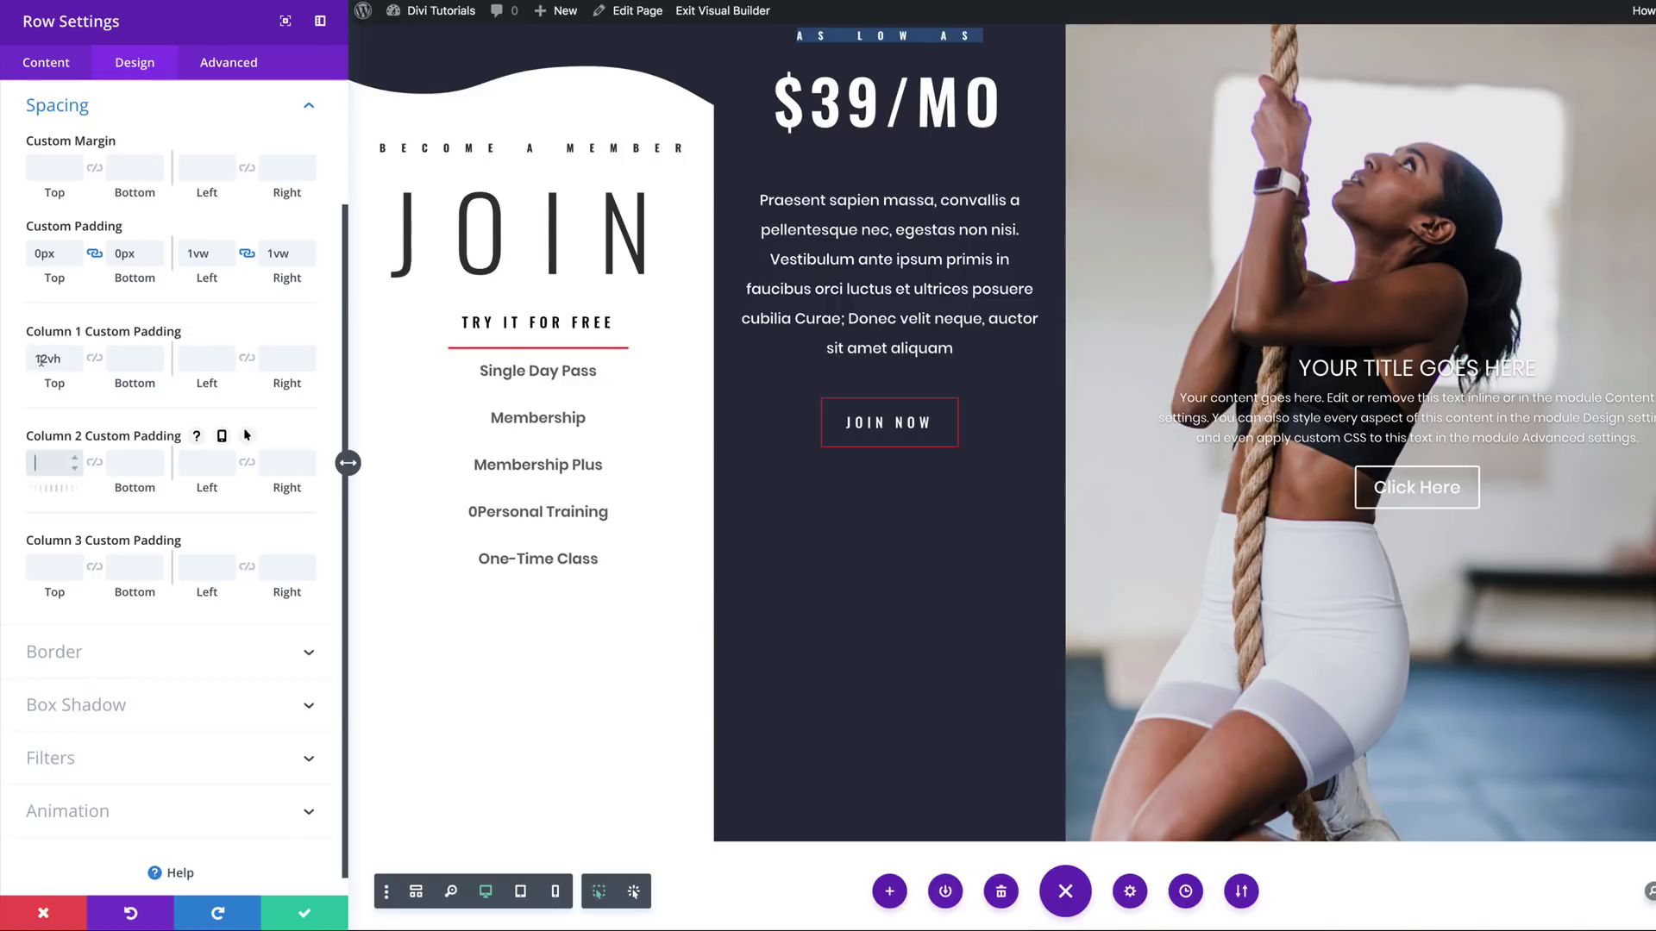
type("vh")
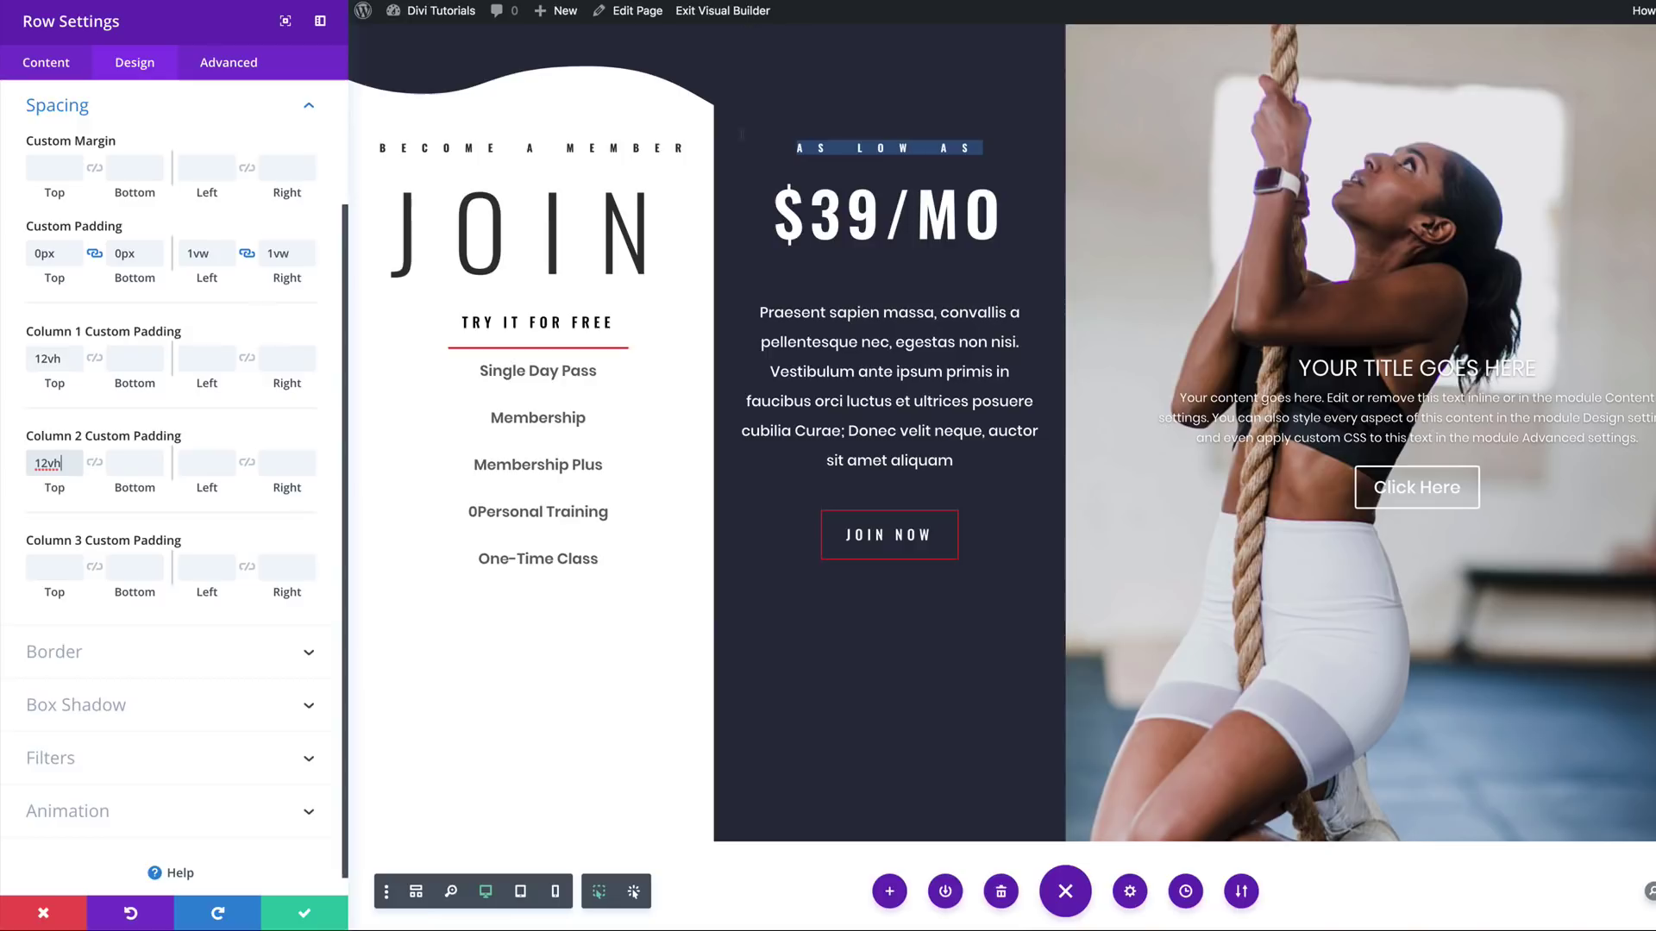
left_click(858, 147)
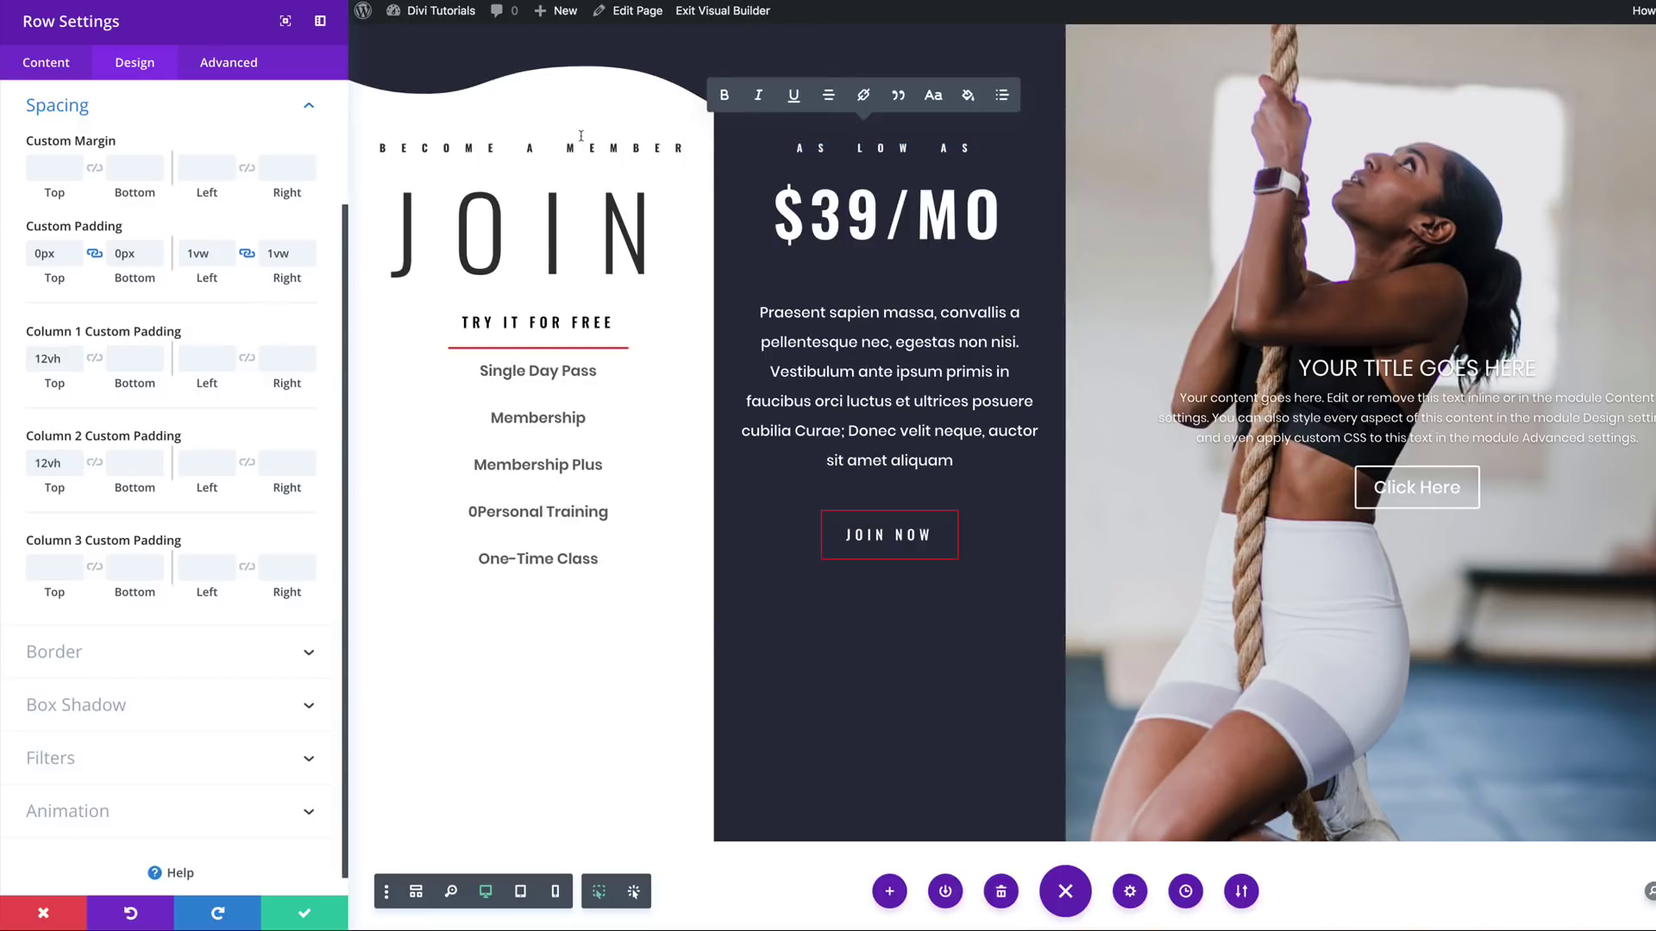
Copy the JOIN NOW button's design styles from its Design tab
key("Escape")
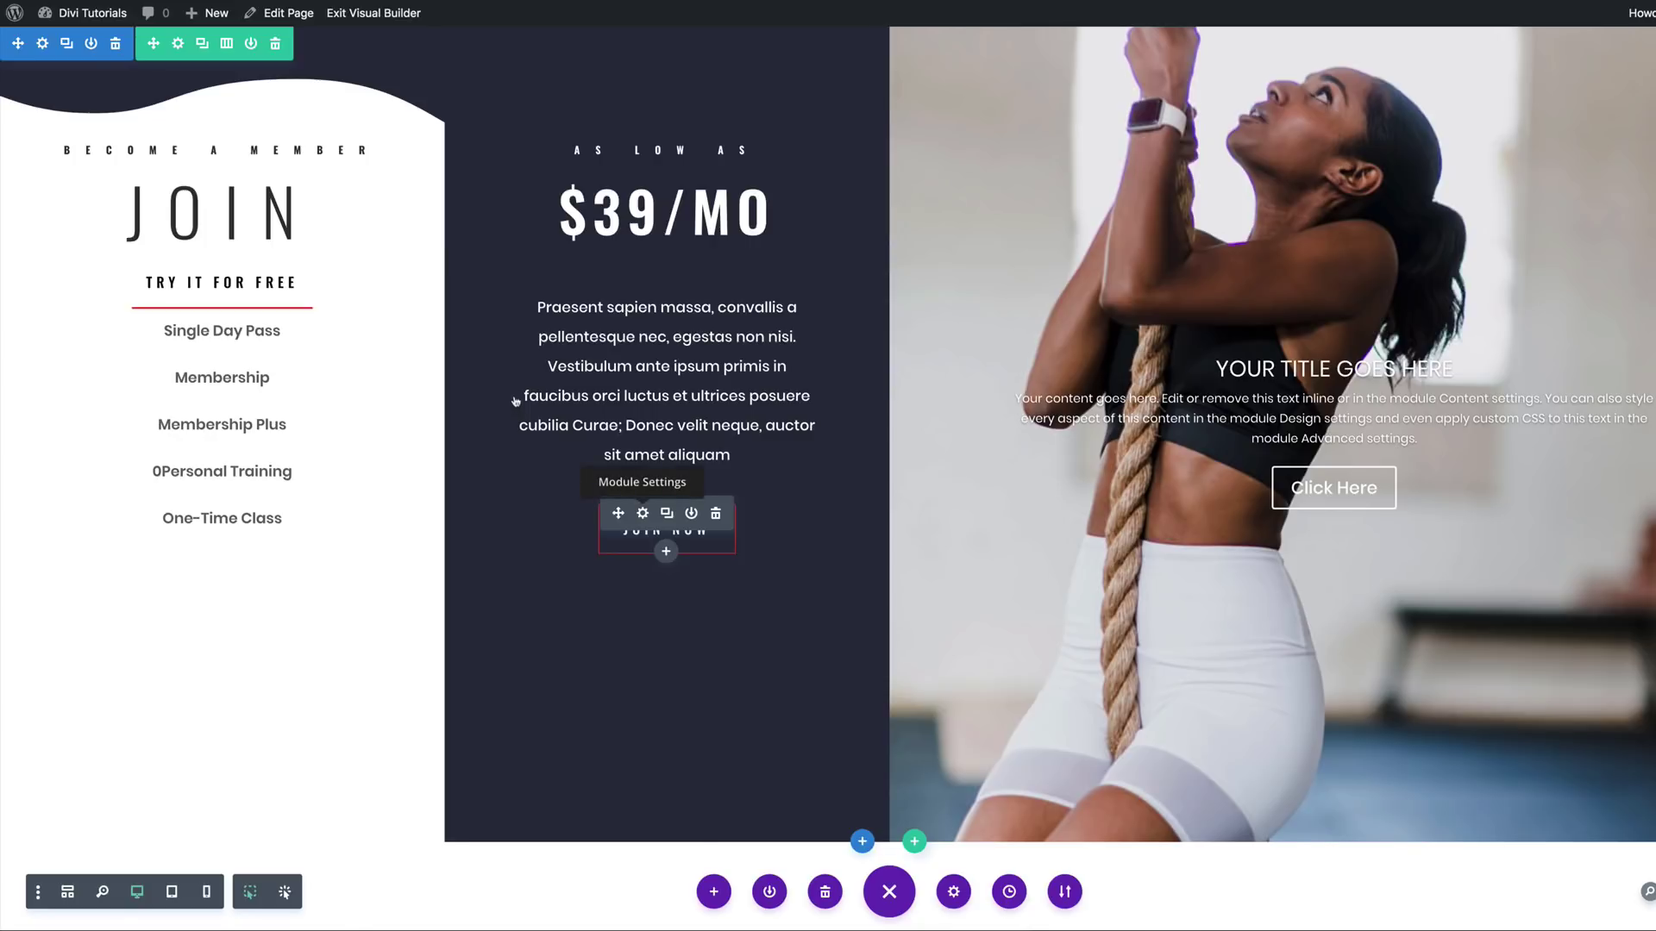
left_click(642, 513)
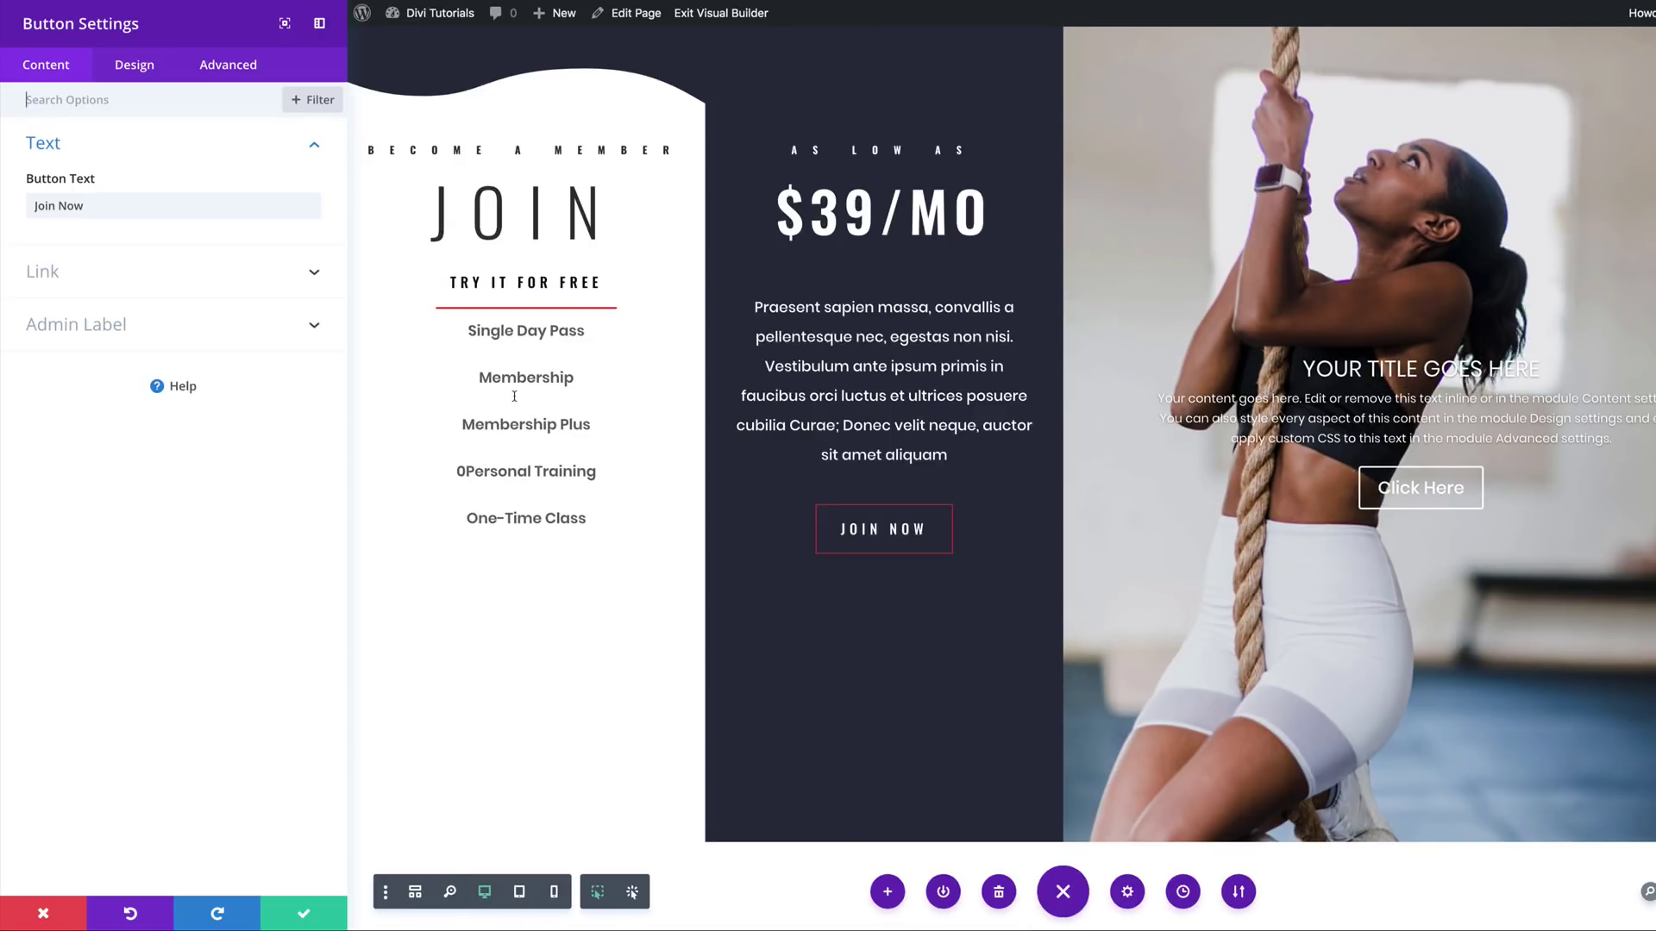
left_click(98, 48)
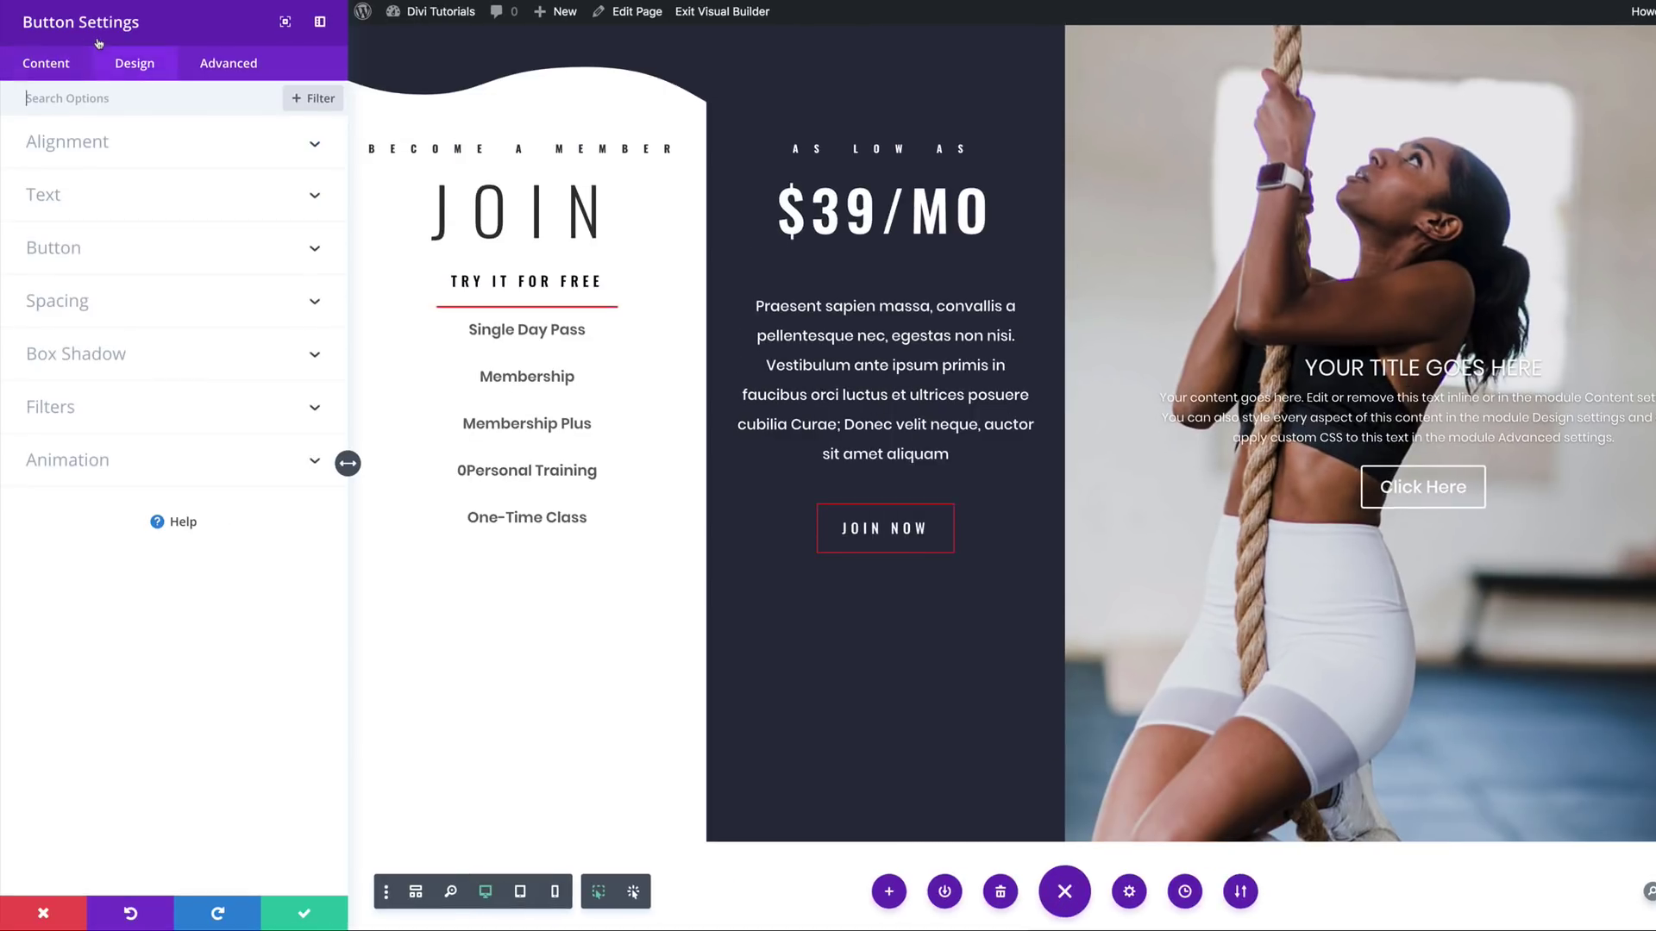
right_click(90, 186)
key("Escape")
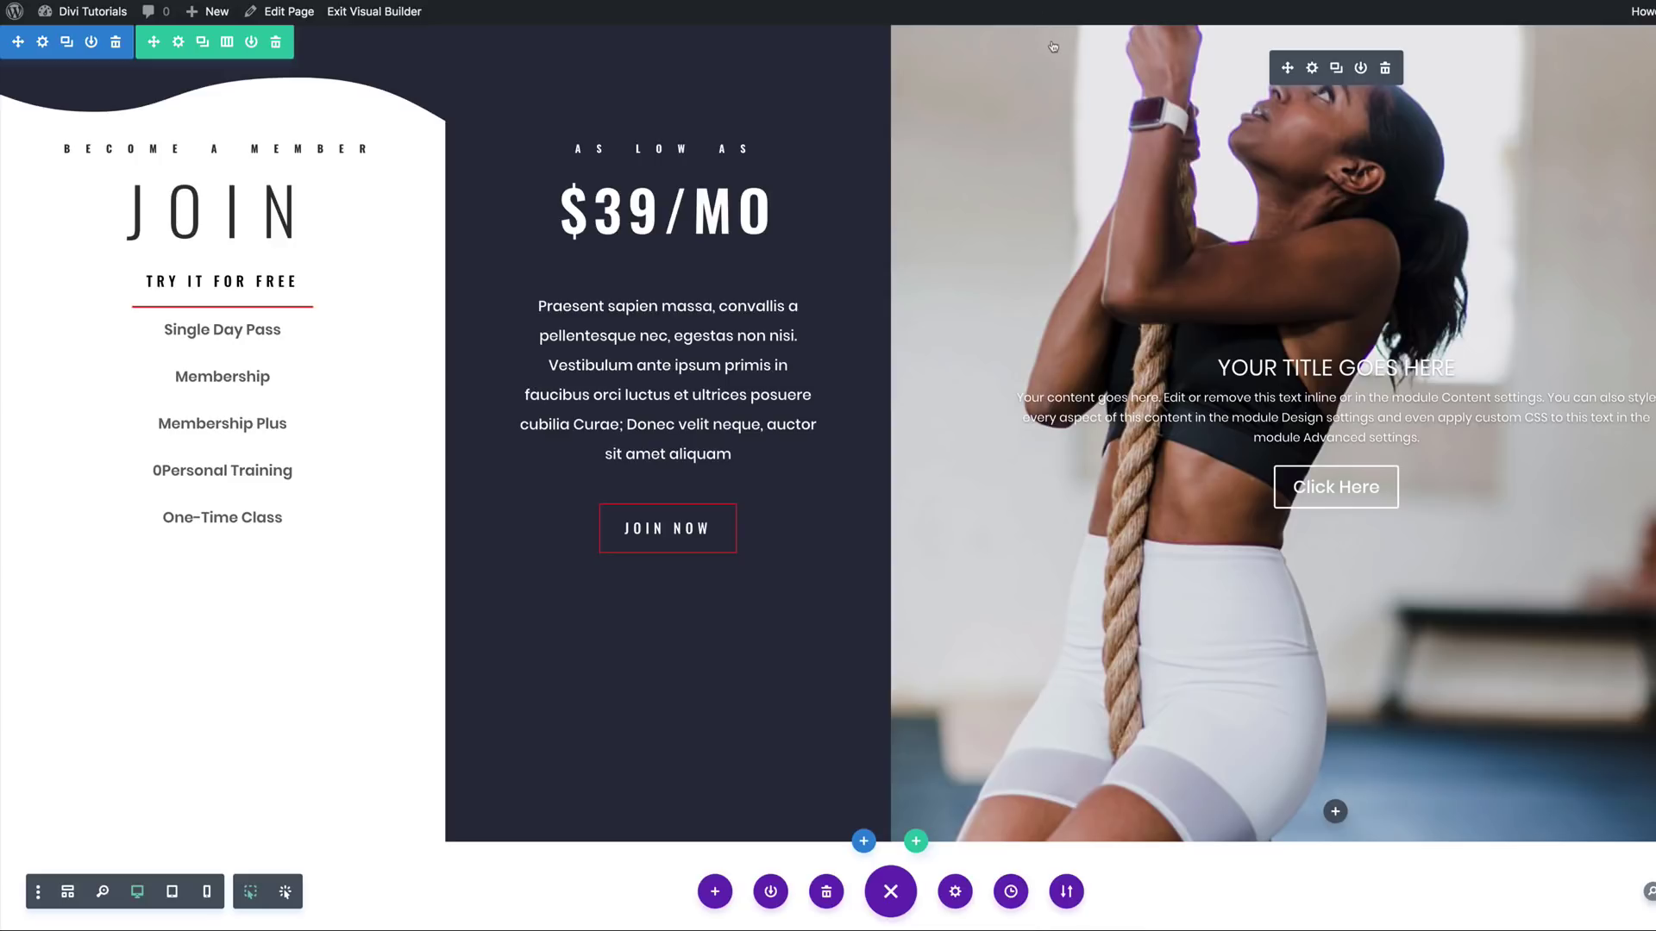
Enable custom button styling on the slider and paste JOIN NOW's button styles onto it
left_click(1311, 67)
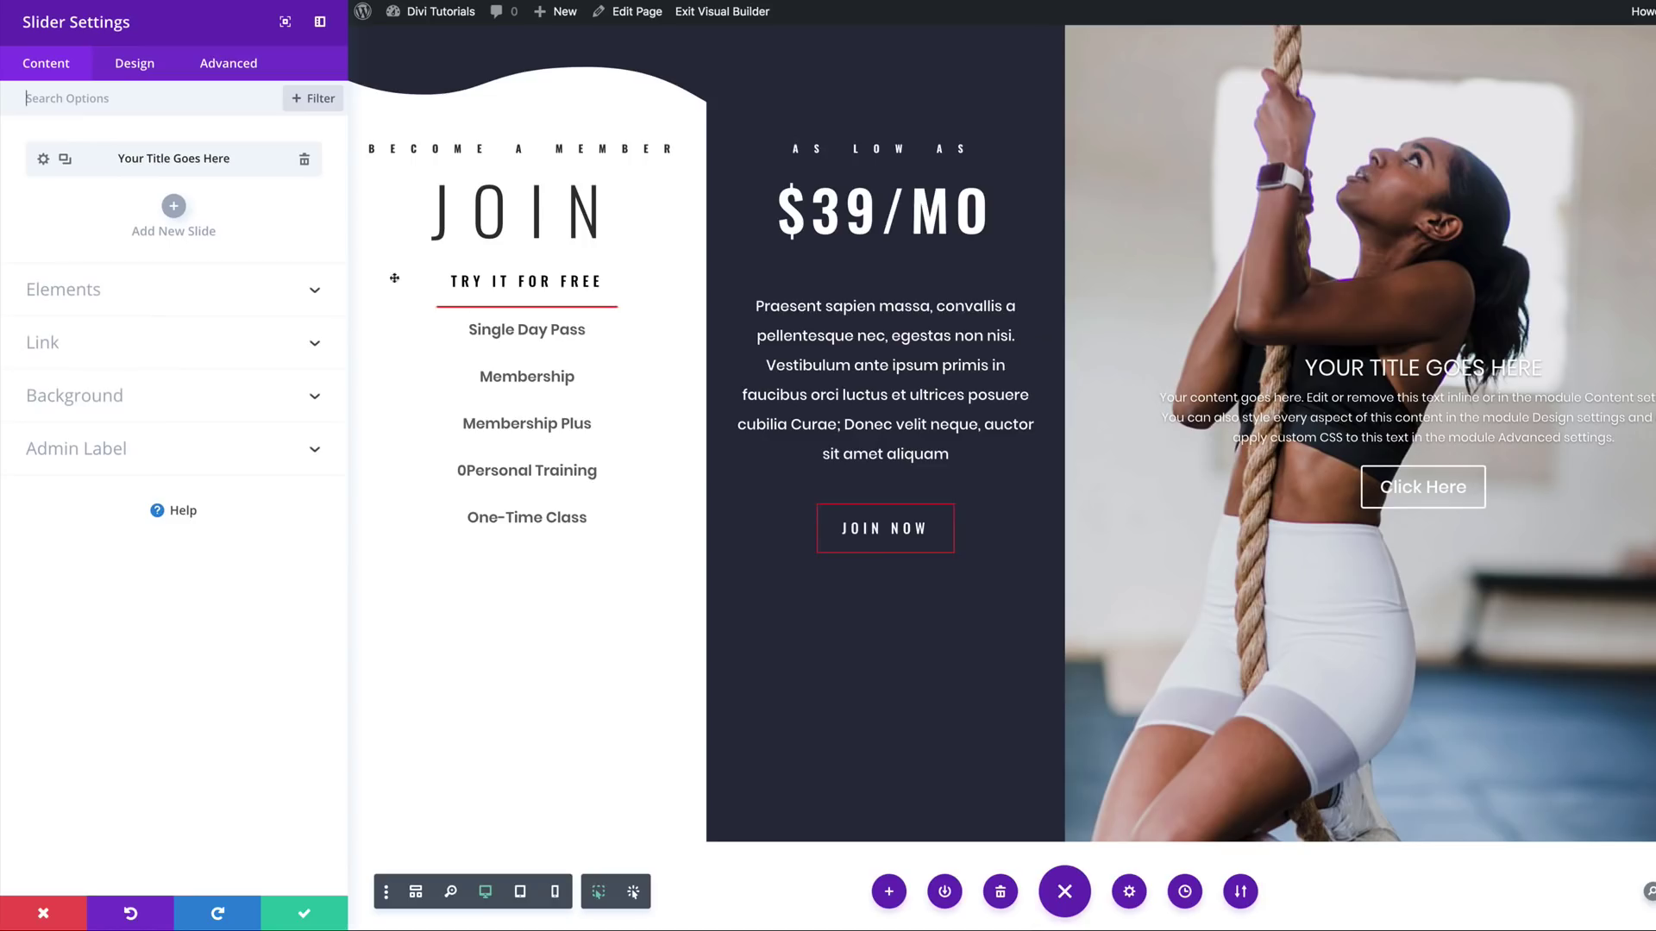
left_click(121, 62)
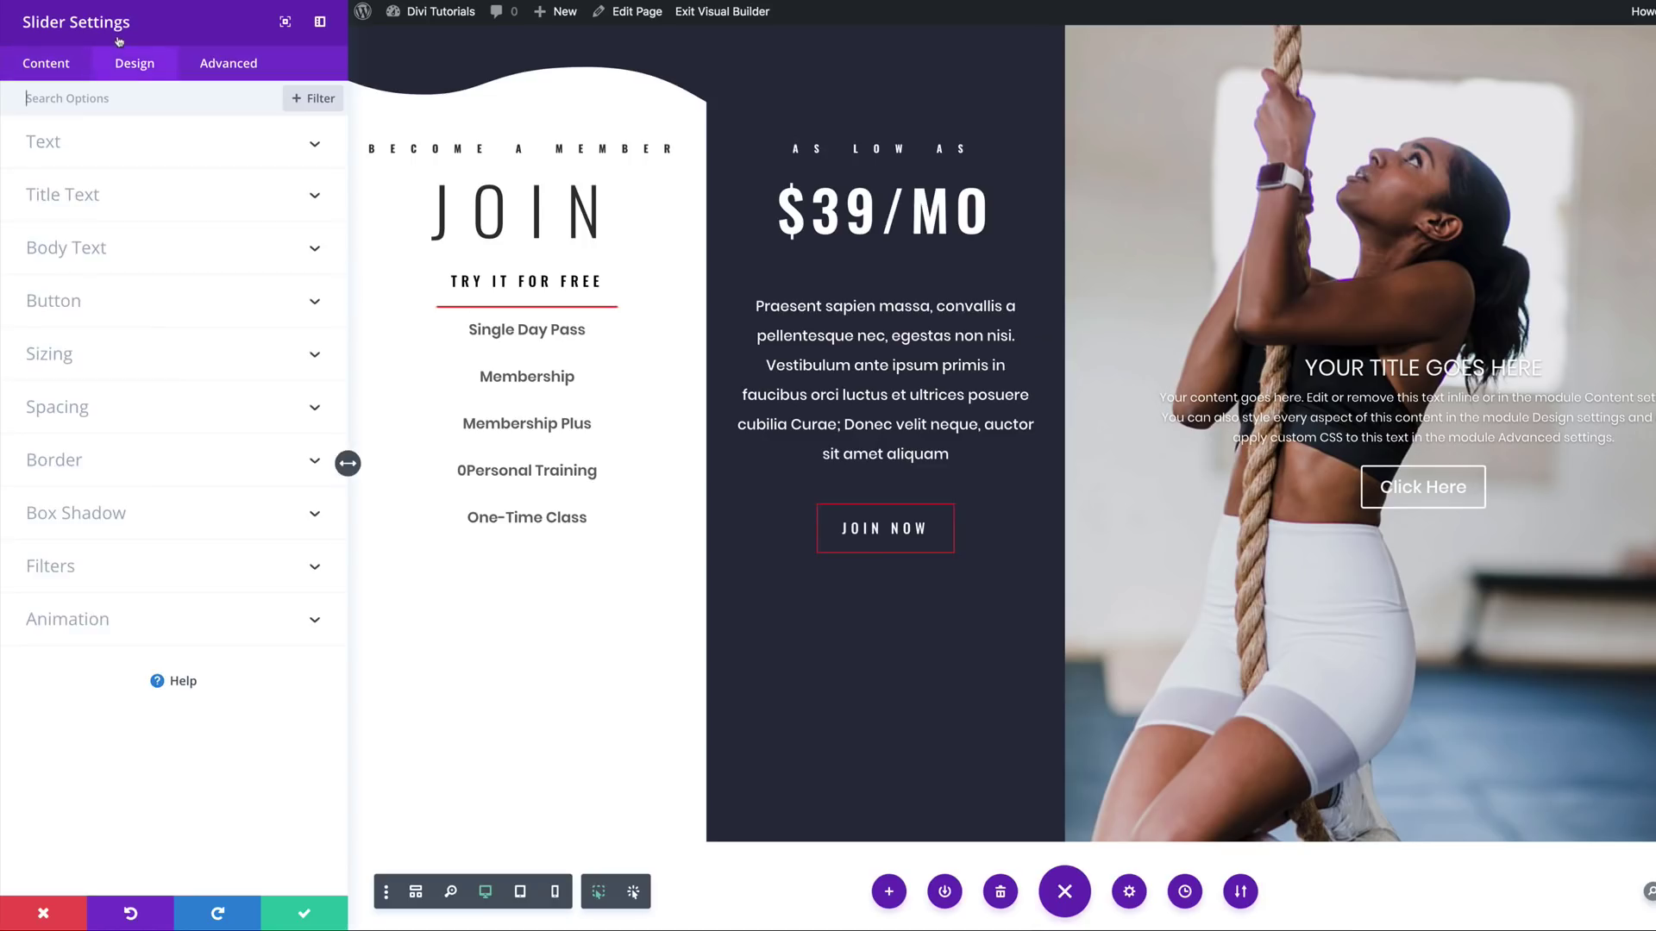
left_click(65, 293)
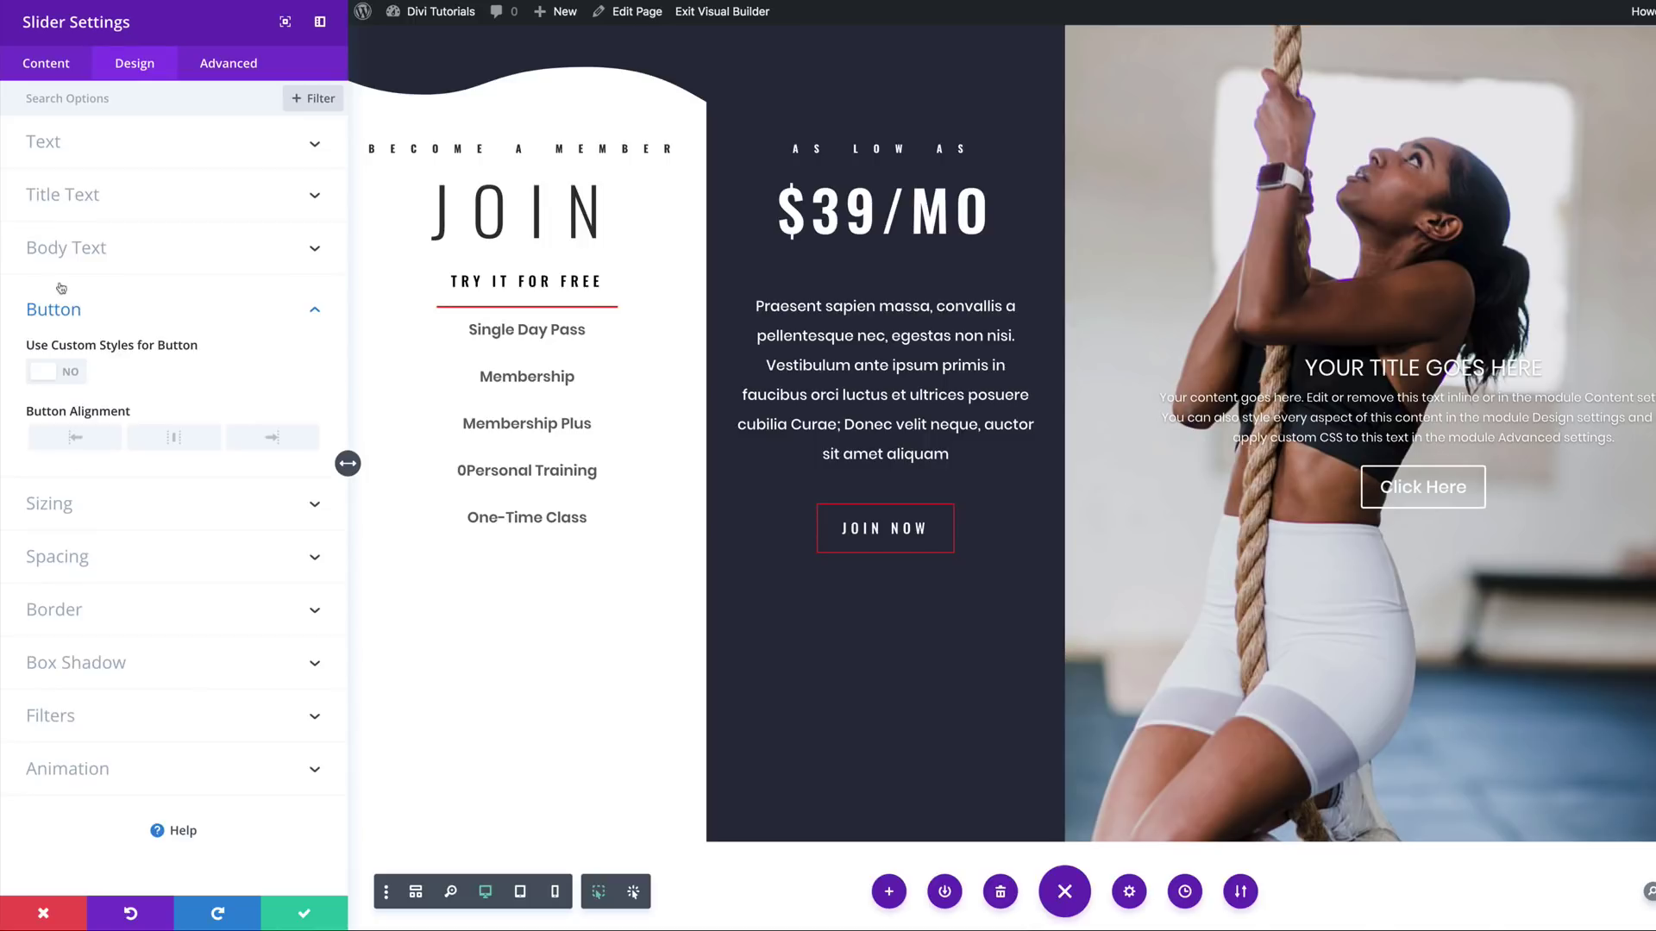
left_click(56, 371)
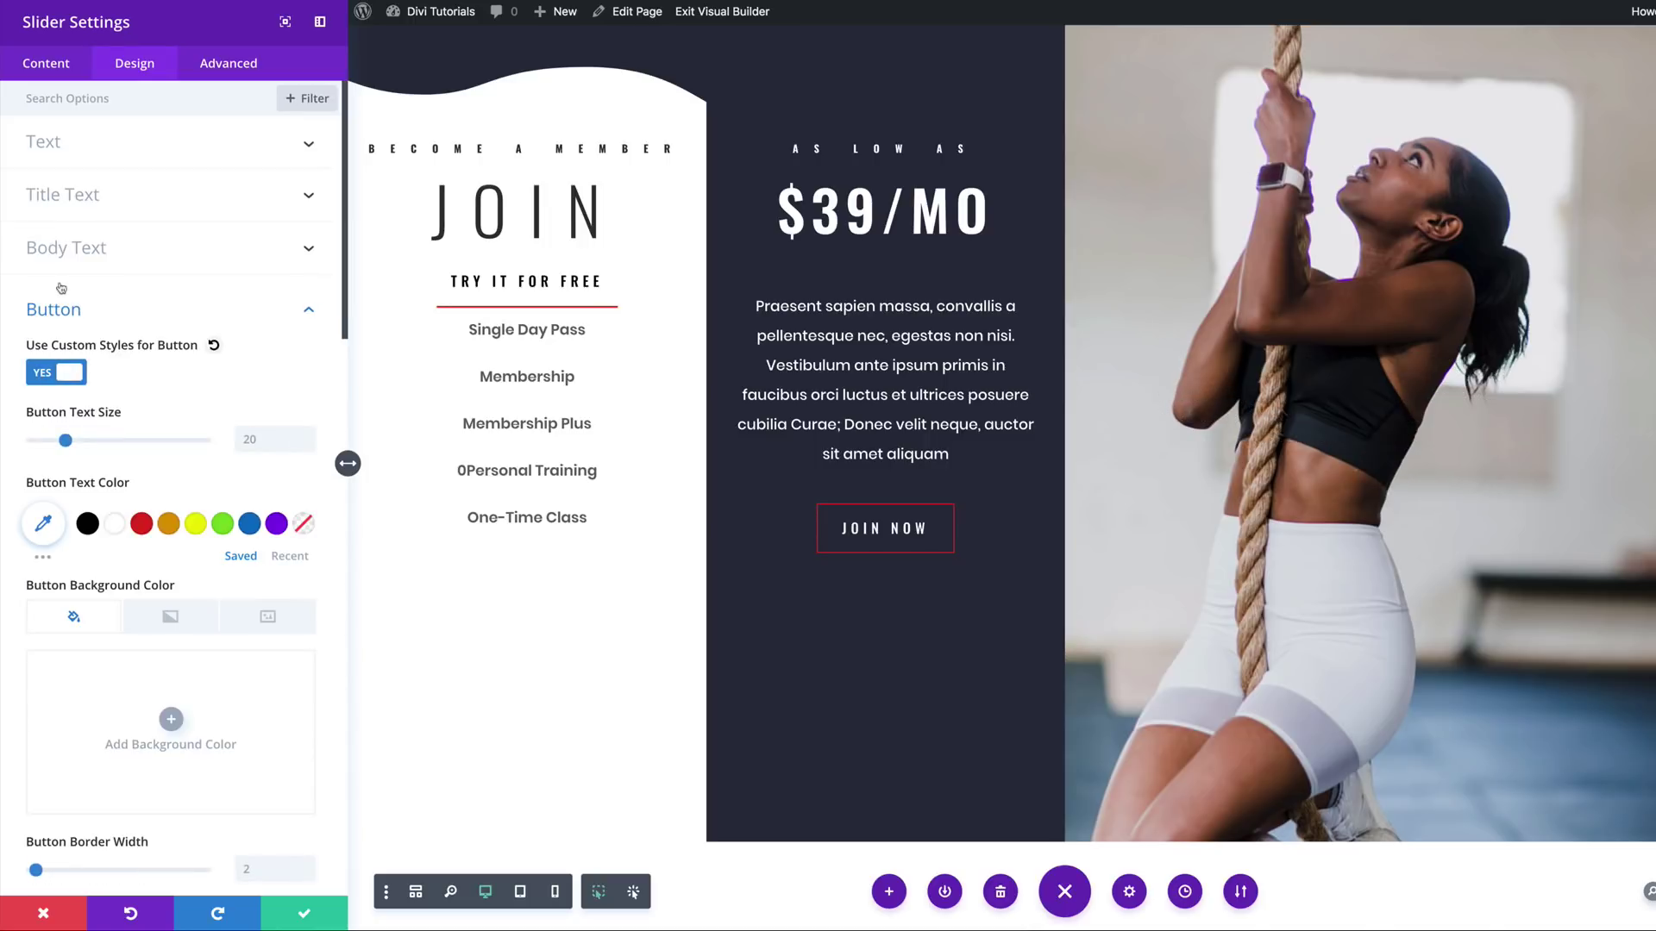
right_click(104, 303)
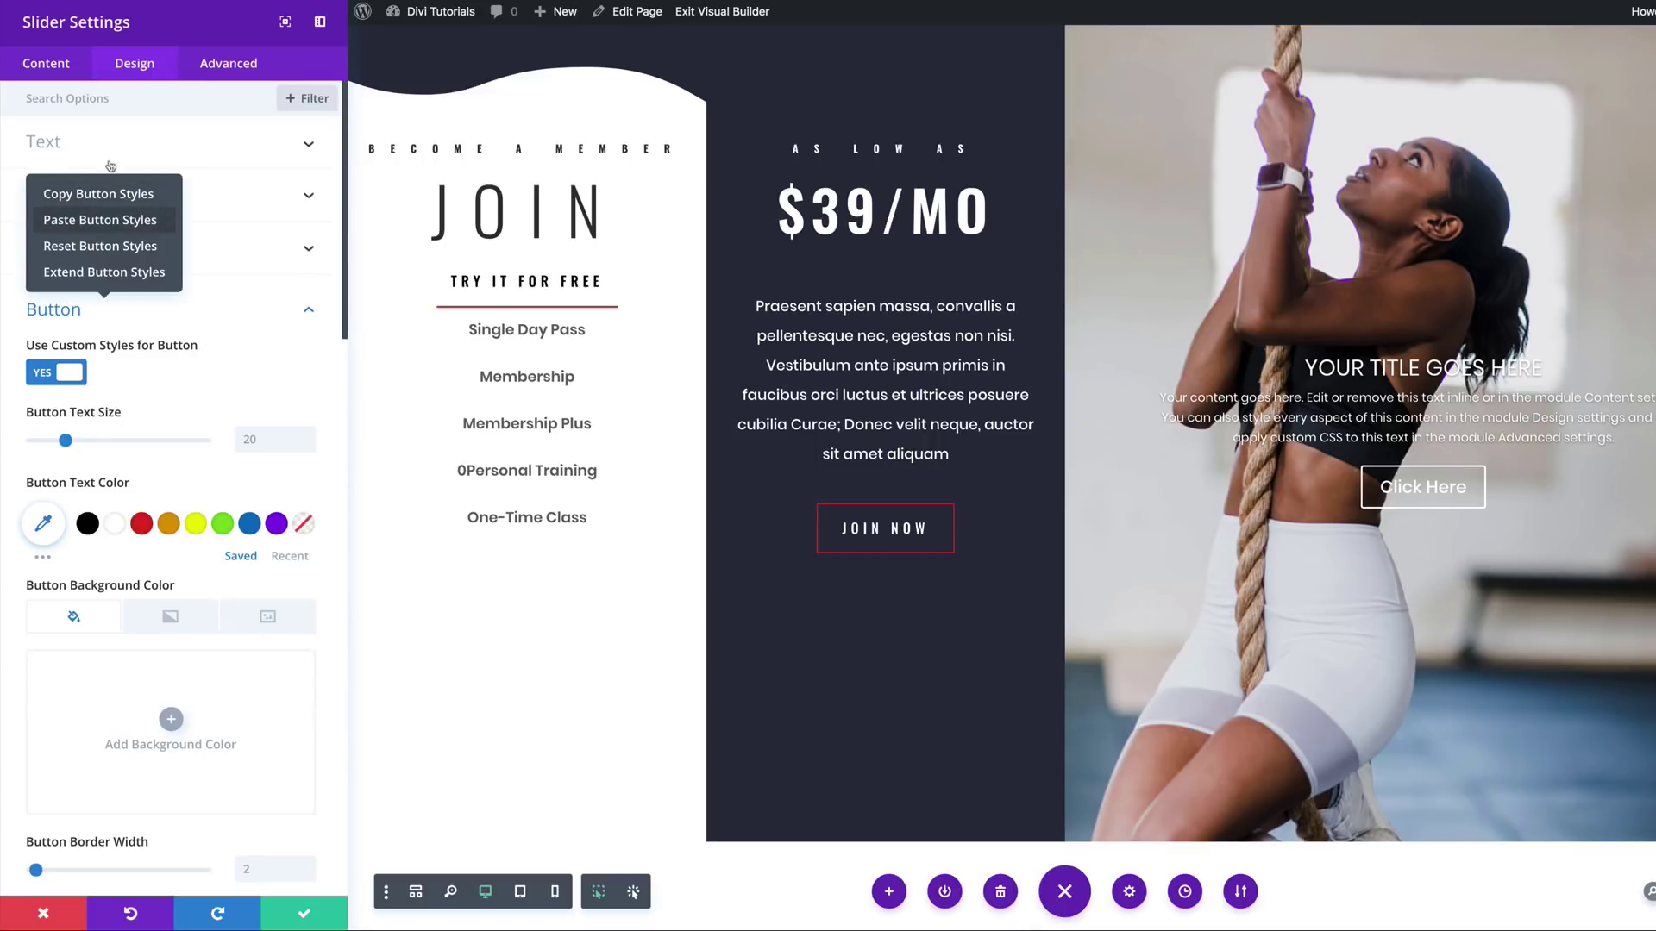
left_click(100, 220)
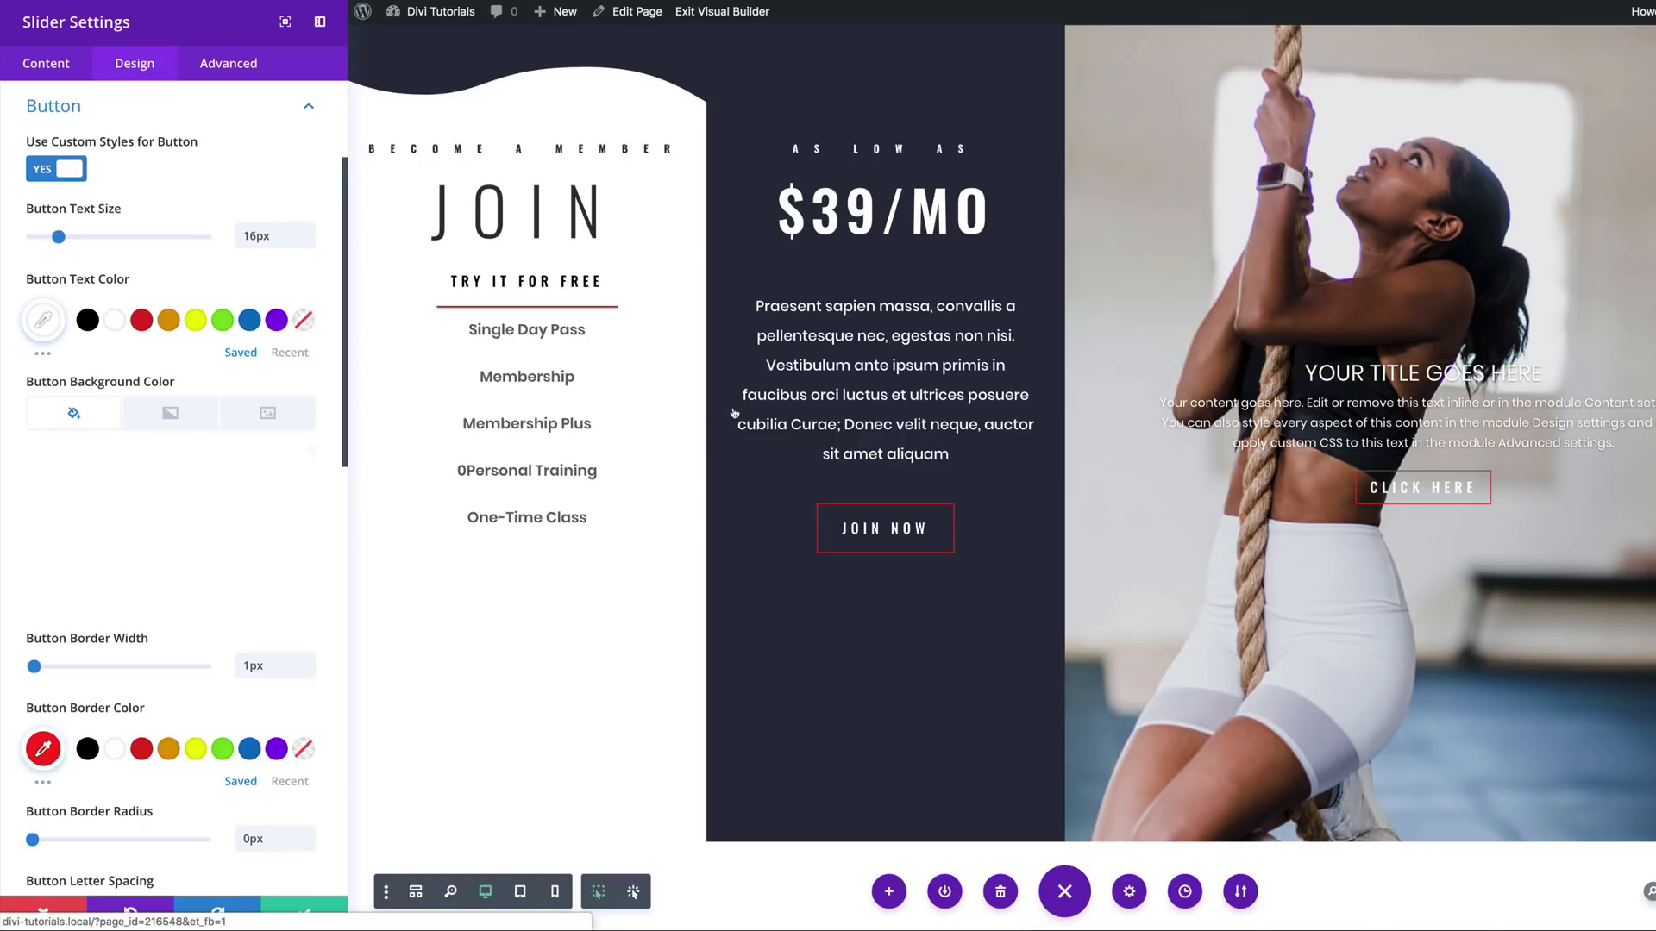
left_click(930, 279)
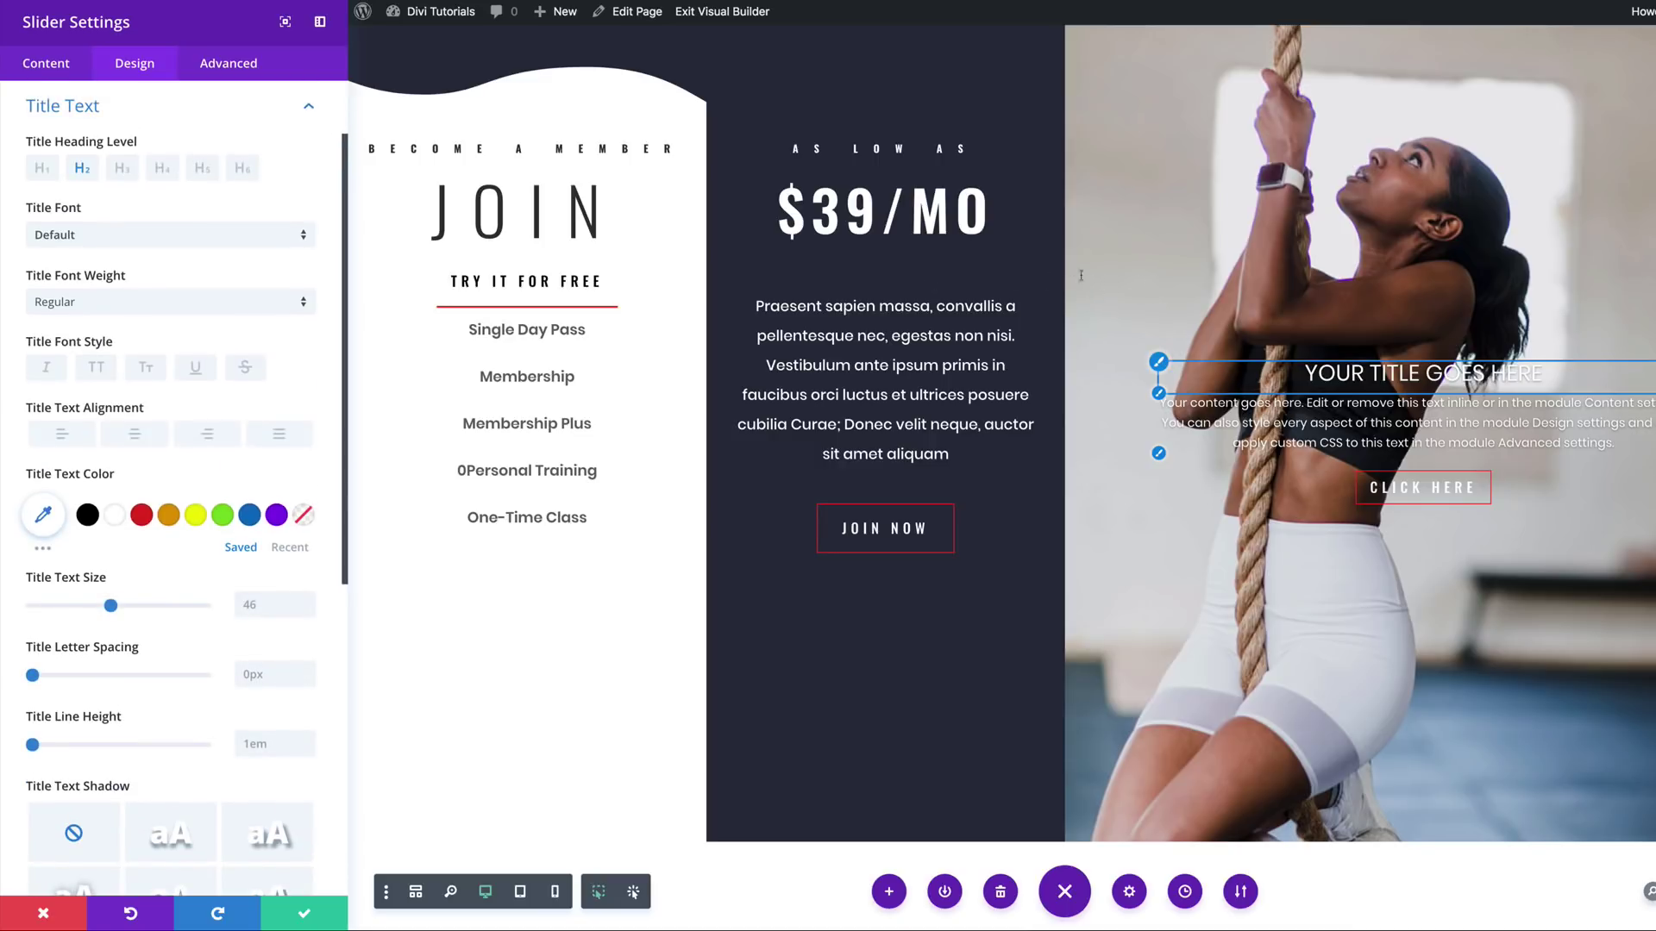
Give the H2 slide title the Oswald font at a 5vh text size
left_click(76, 176)
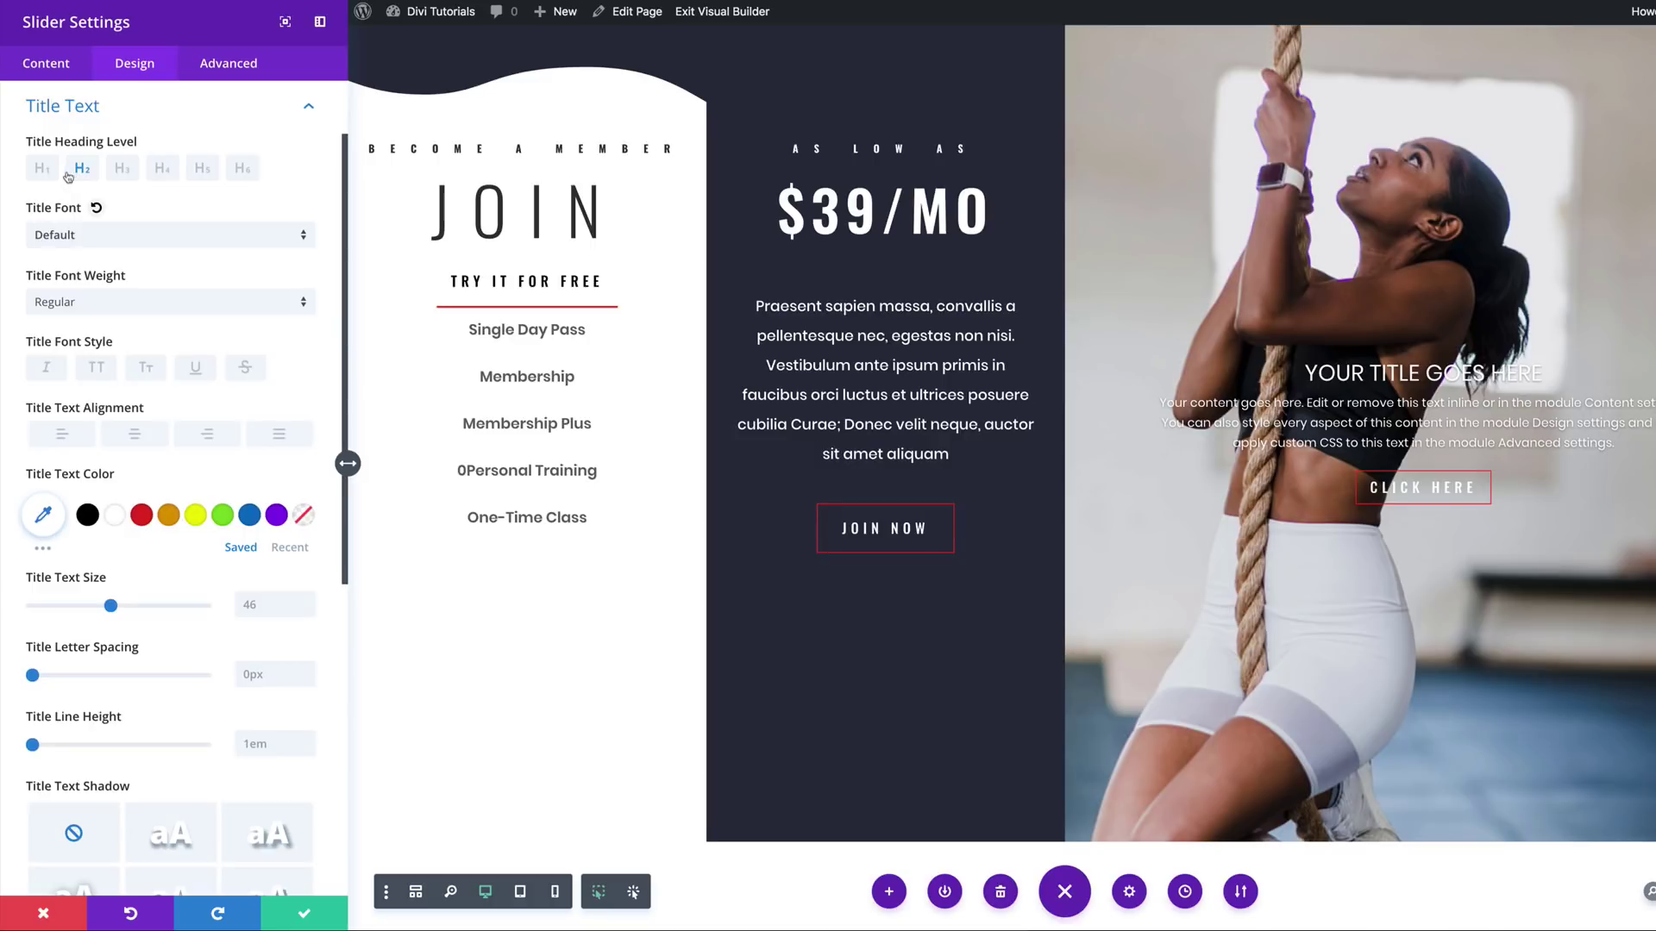
left_click(65, 234)
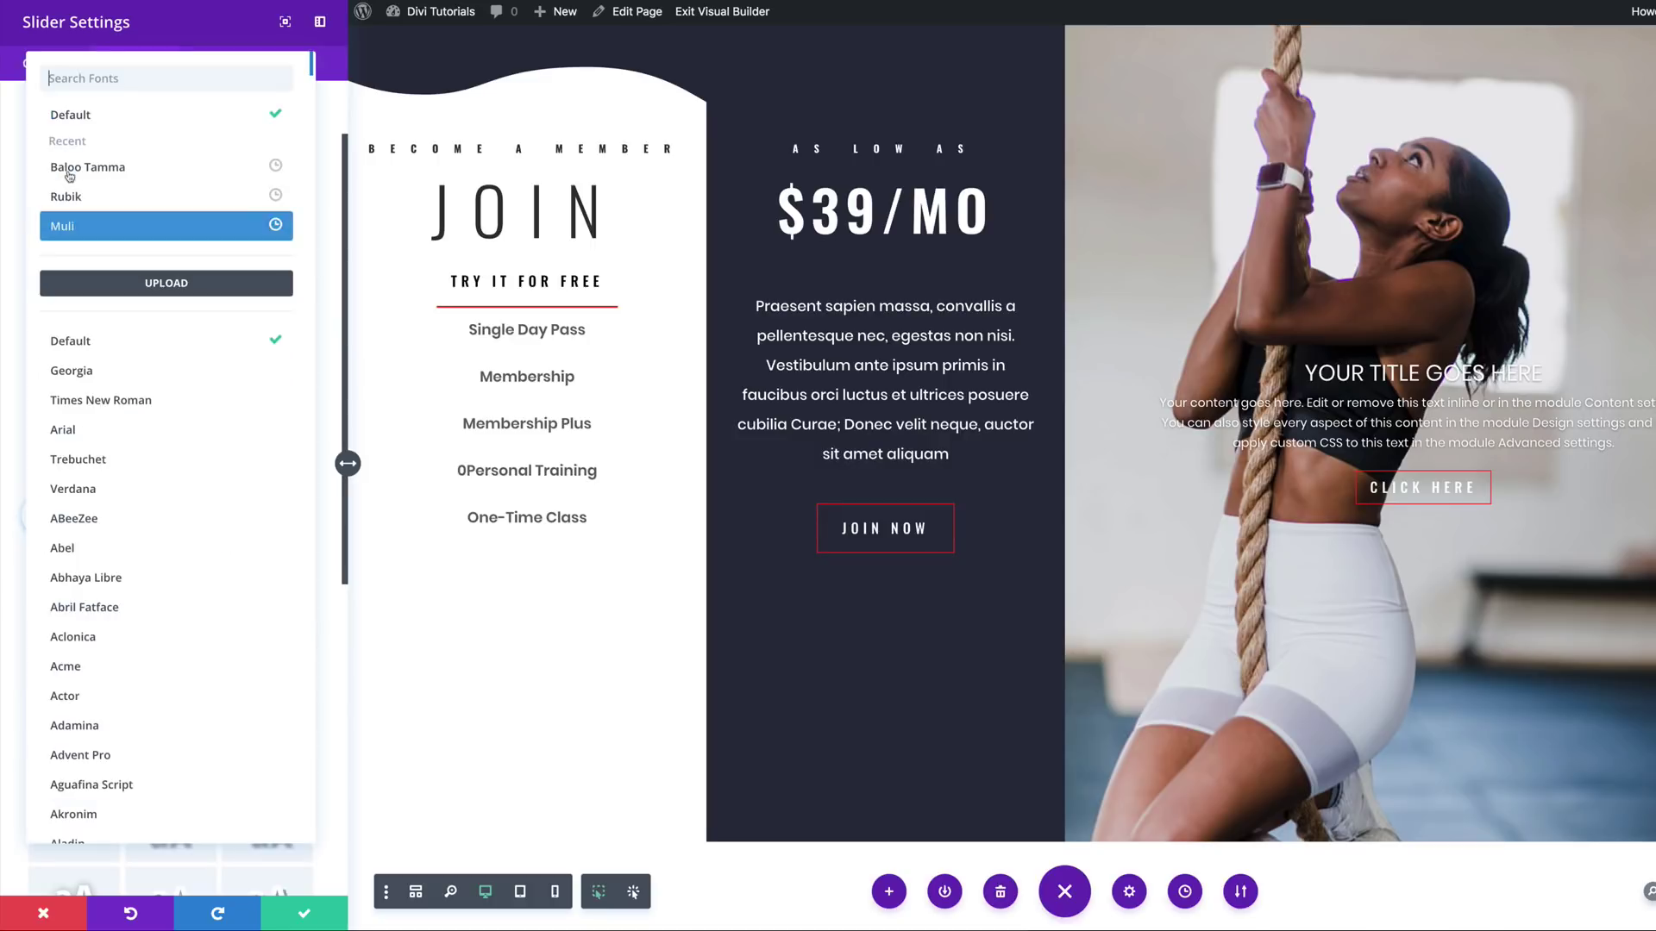
left_click(123, 78)
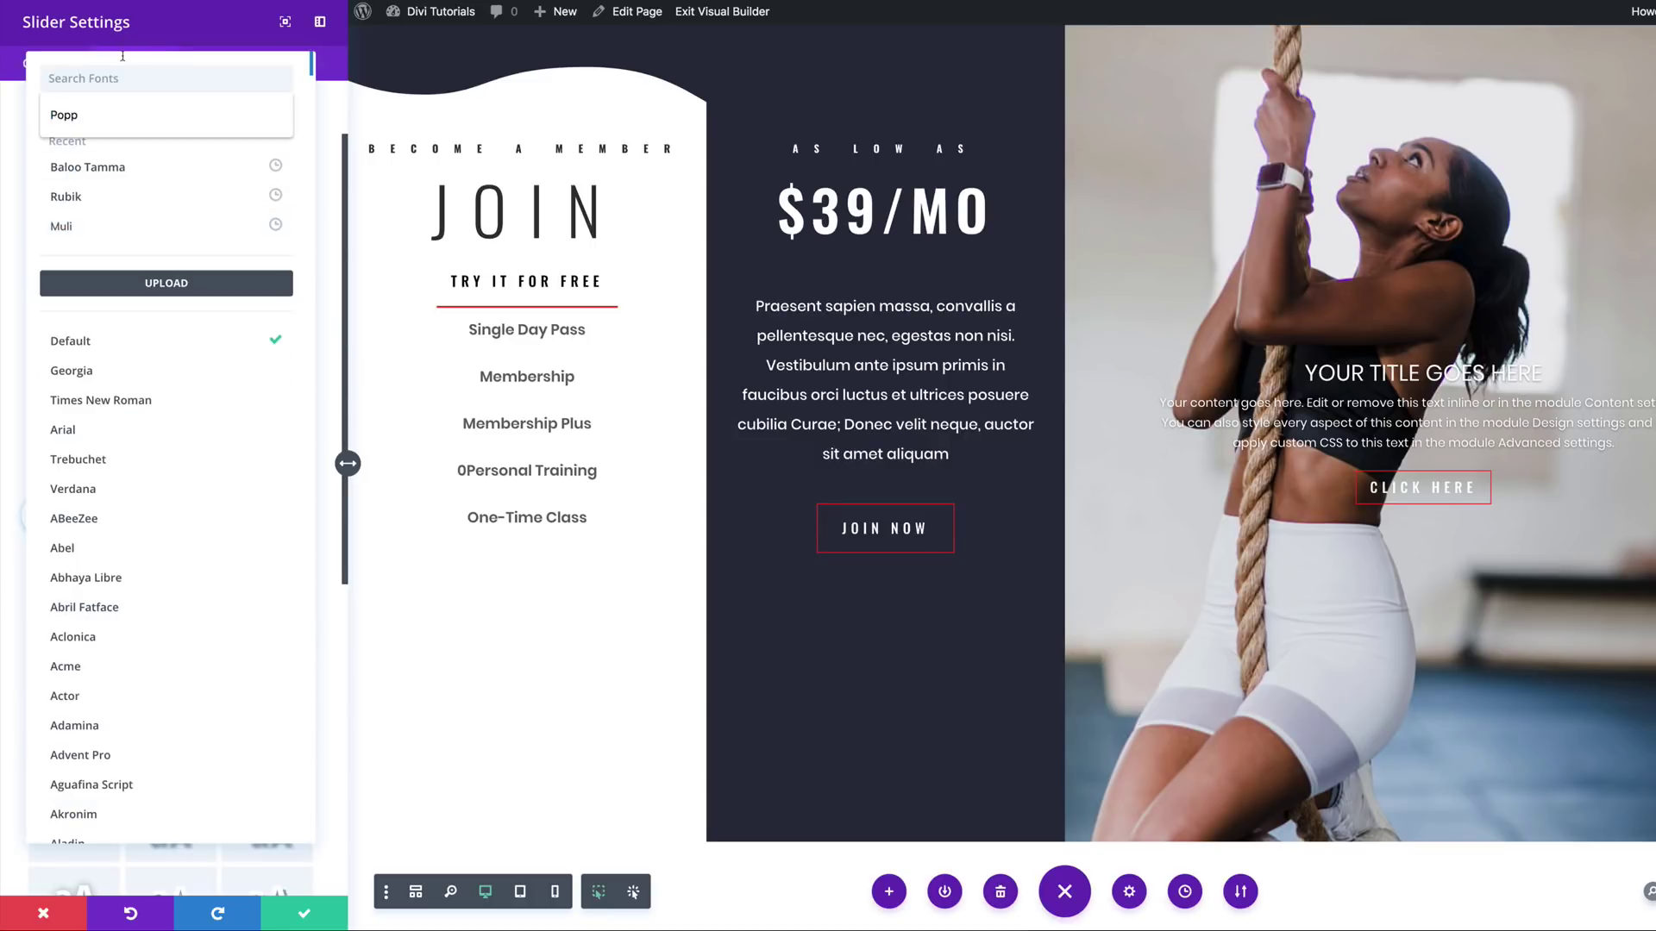
type("oswal")
key("Down")
key("Return")
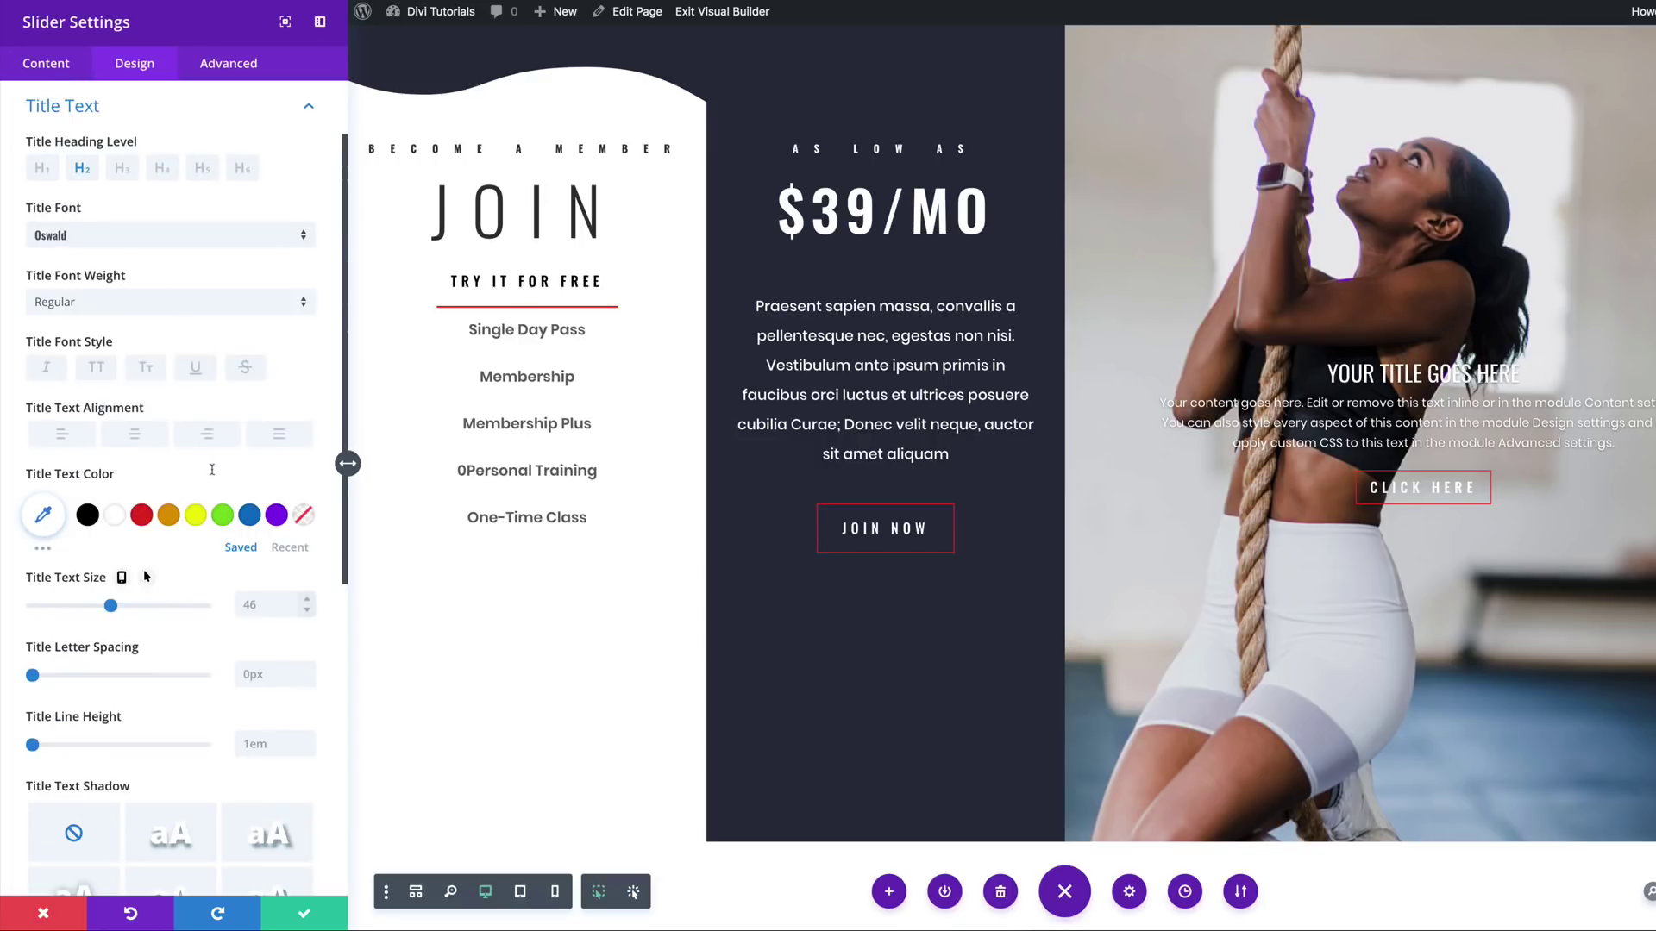
key("Tab")
type("5vh")
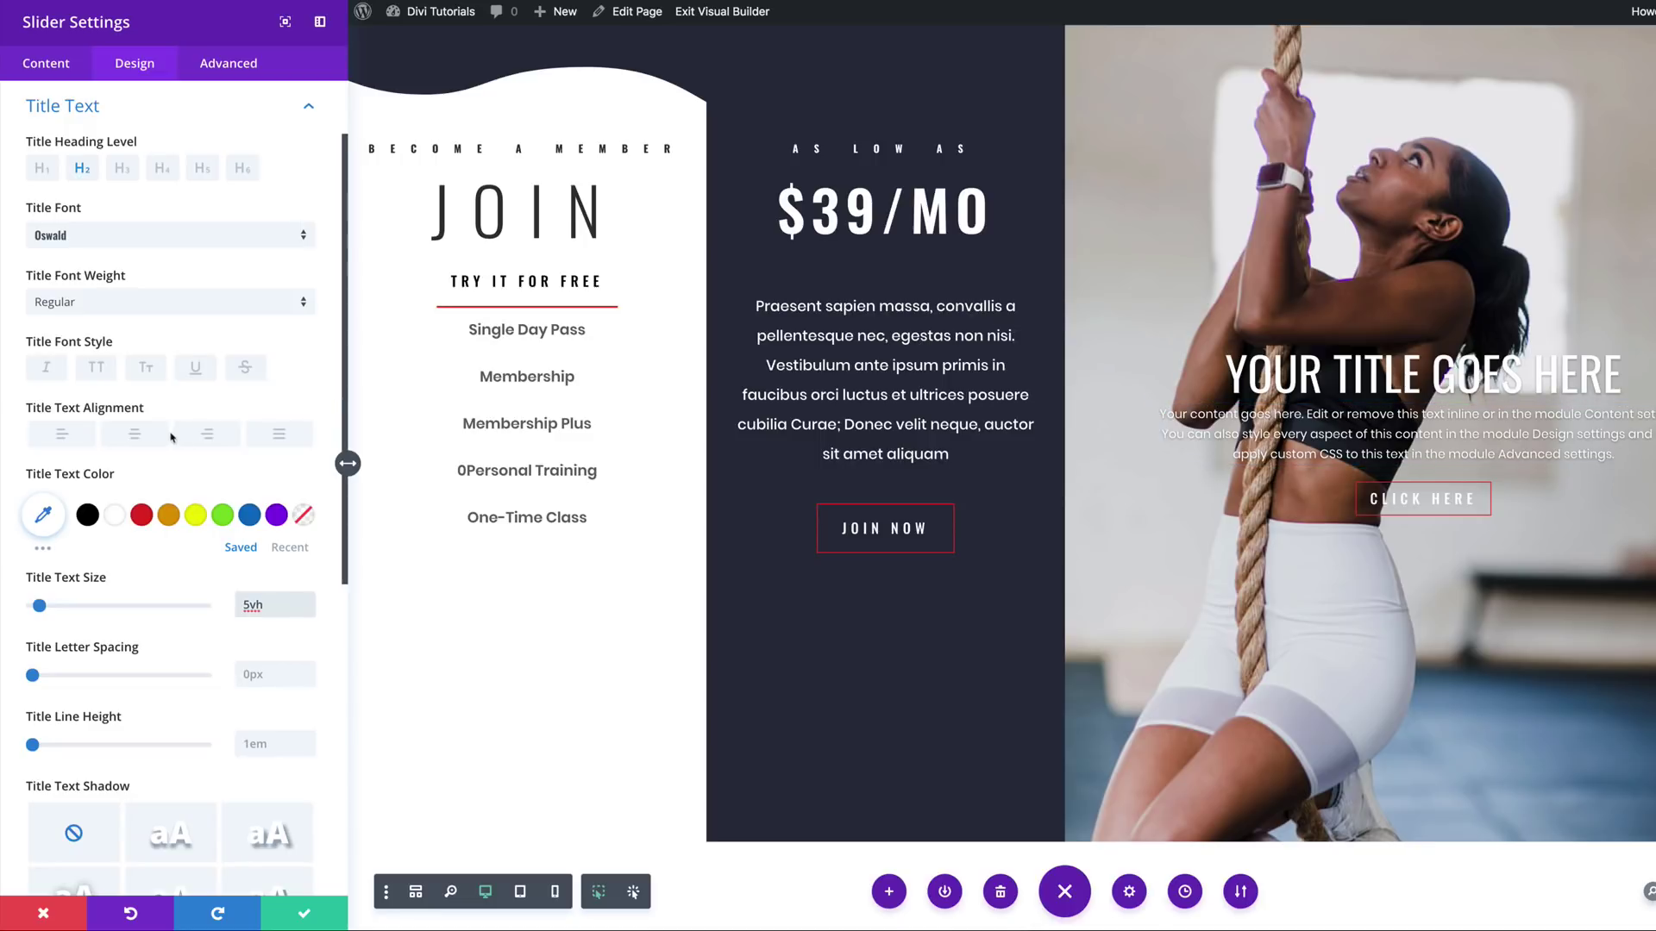
left_click(50, 59)
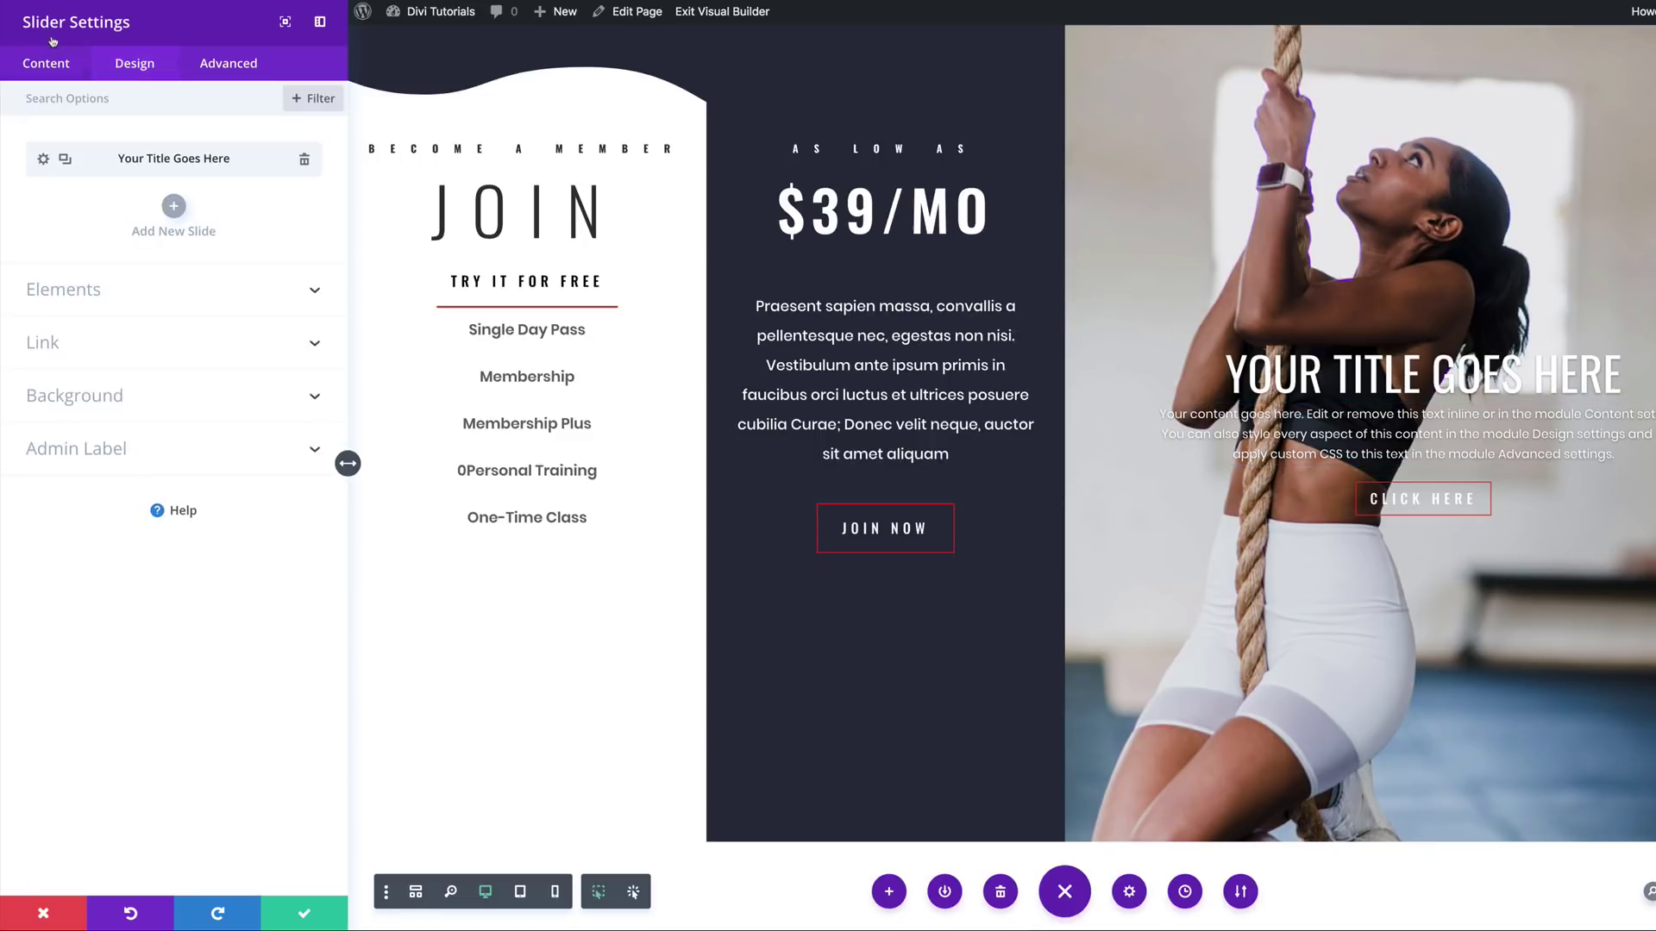
Enable a background overlay in the single slide's Design settings
left_click(104, 101)
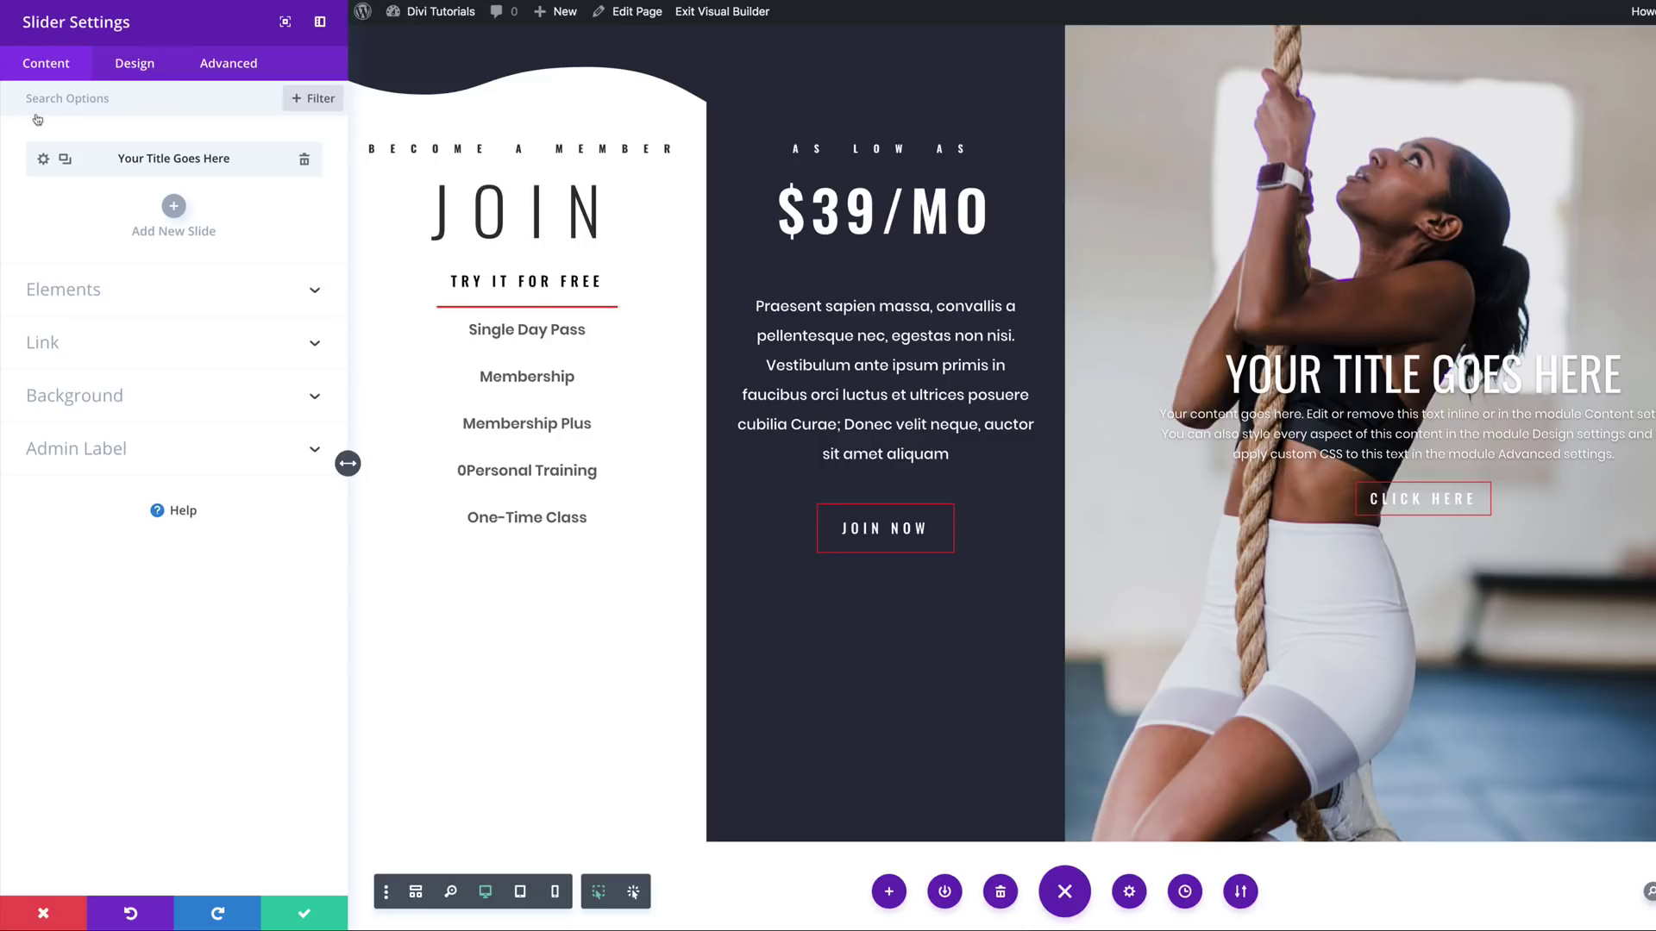
left_click(43, 159)
left_click(133, 62)
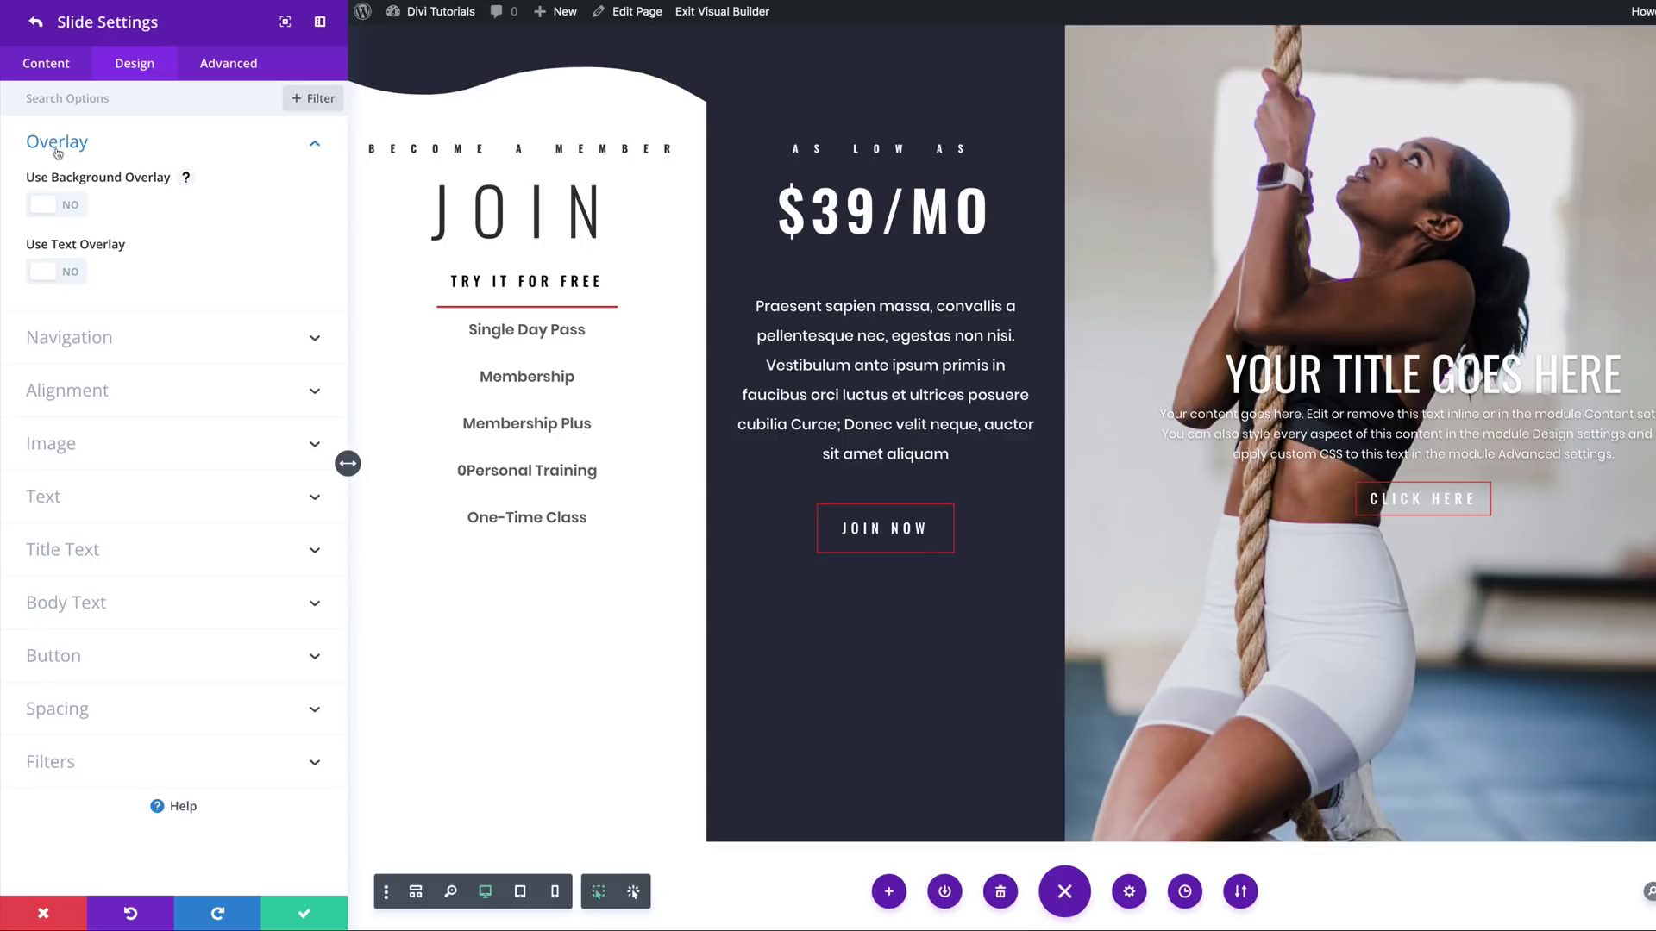
left_click(56, 204)
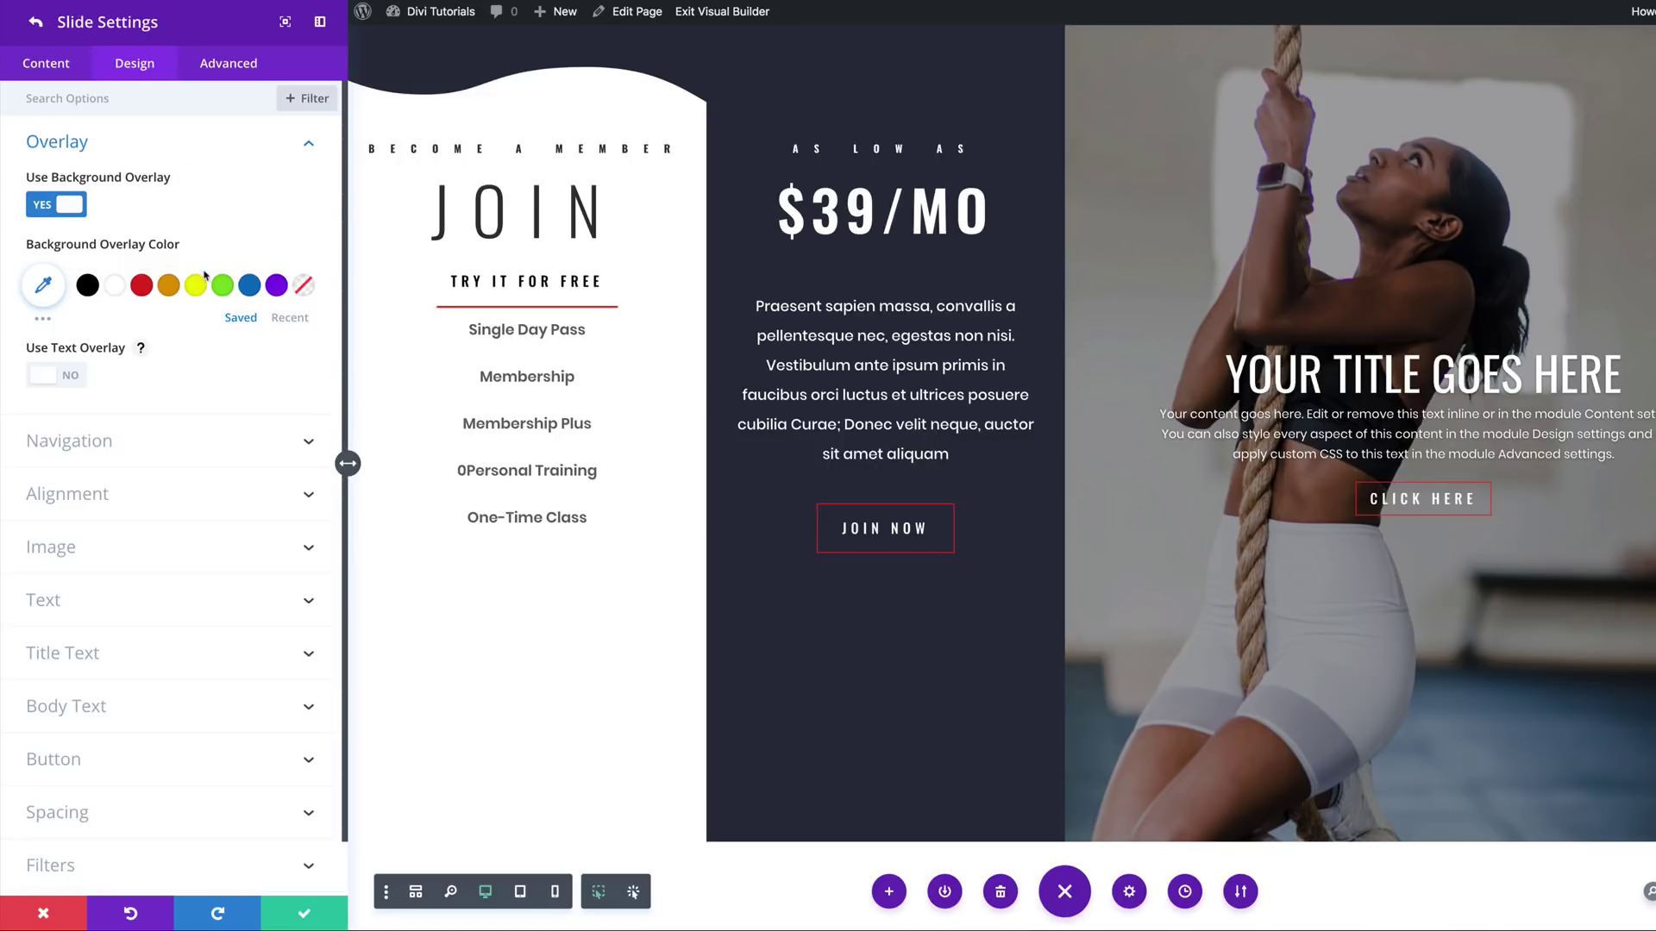
Paste an 85% black overlay colour and fine-tune its opacity value
left_click(43, 285)
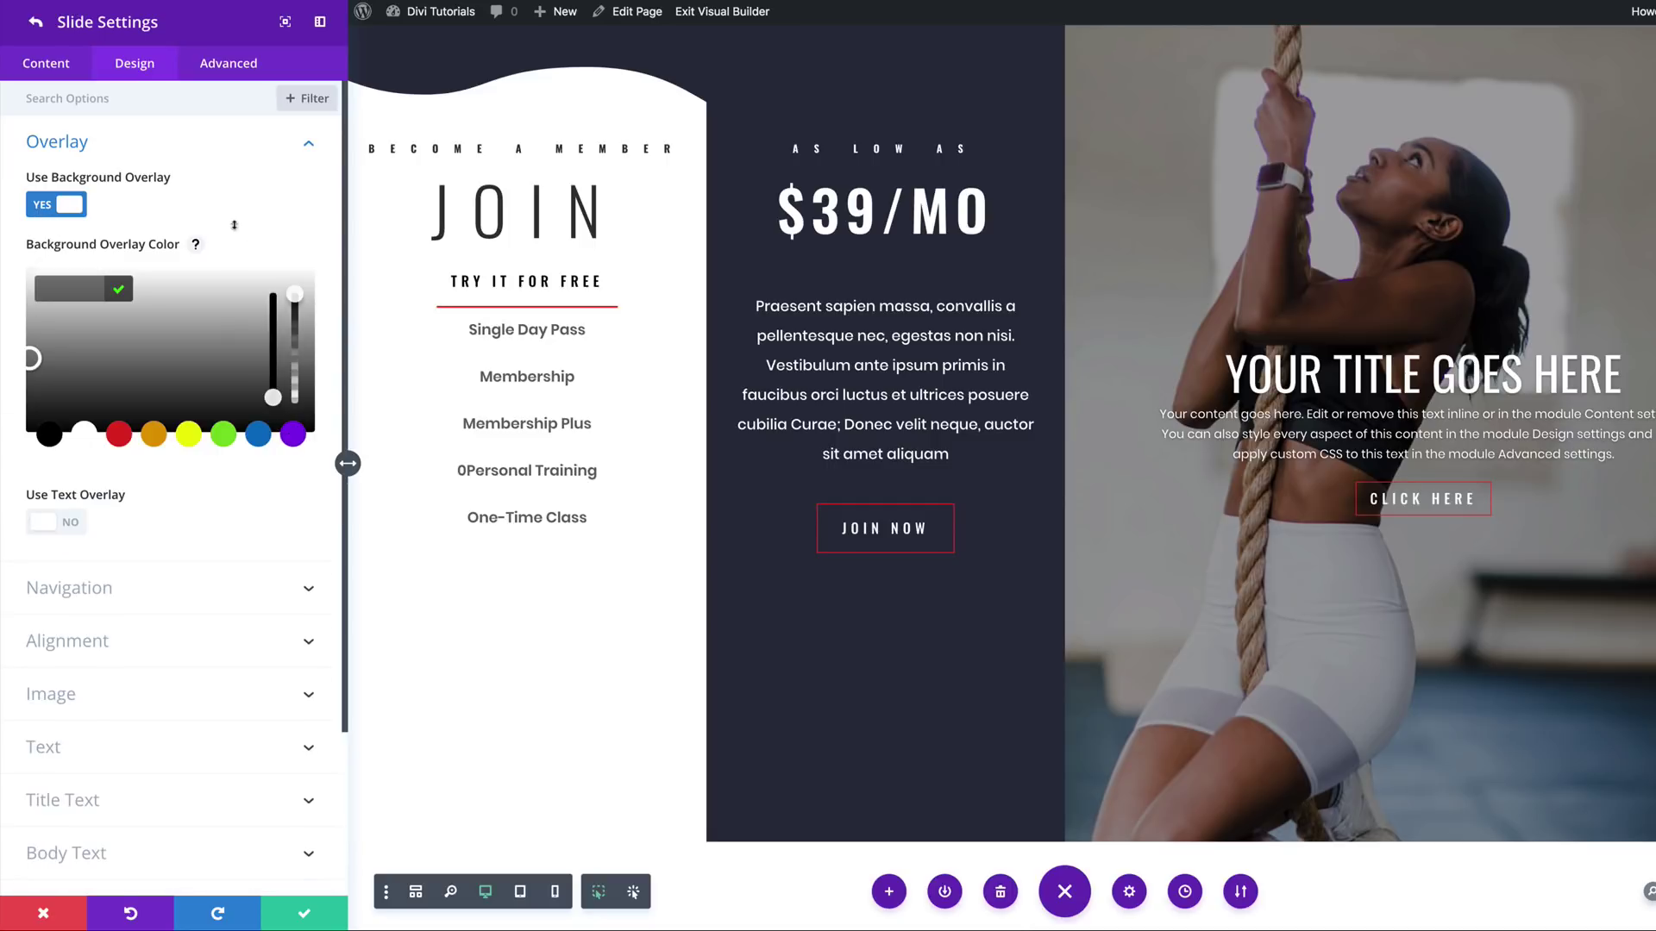
type("rgba(0,0,0,0.85)")
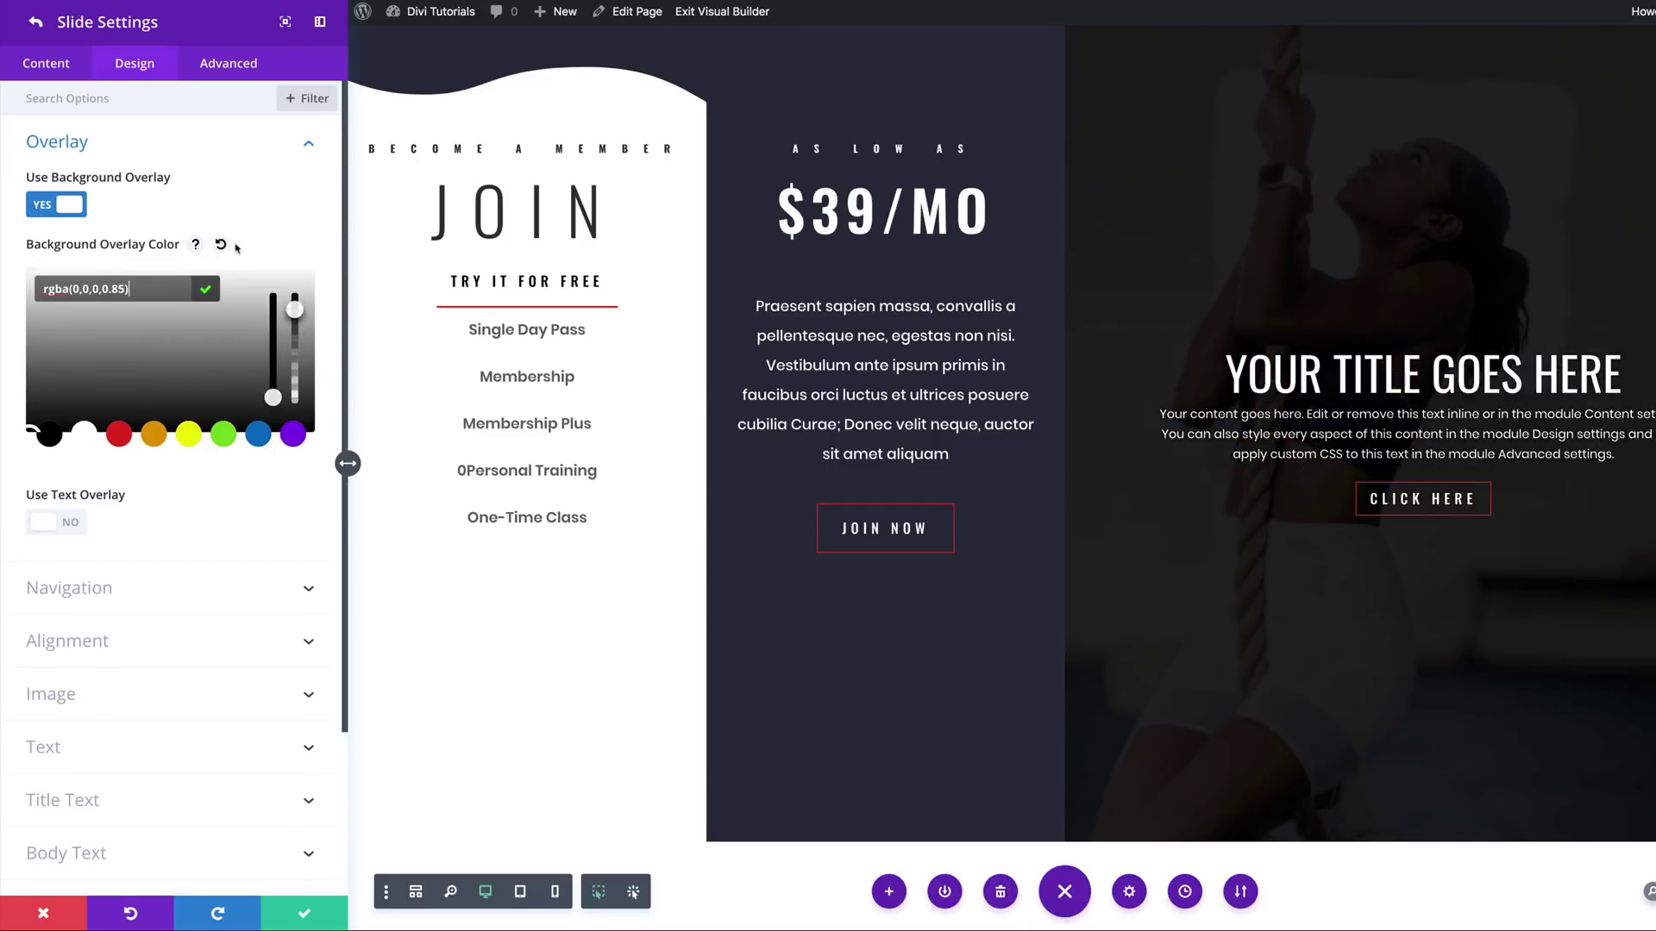
key("BackSpace")
key("BackSpace")
key("BackSpace")
type("7)")
key("BackSpace")
key("BackSpace")
type("68)")
key("BackSpace")
key("BackSpace")
type("2)")
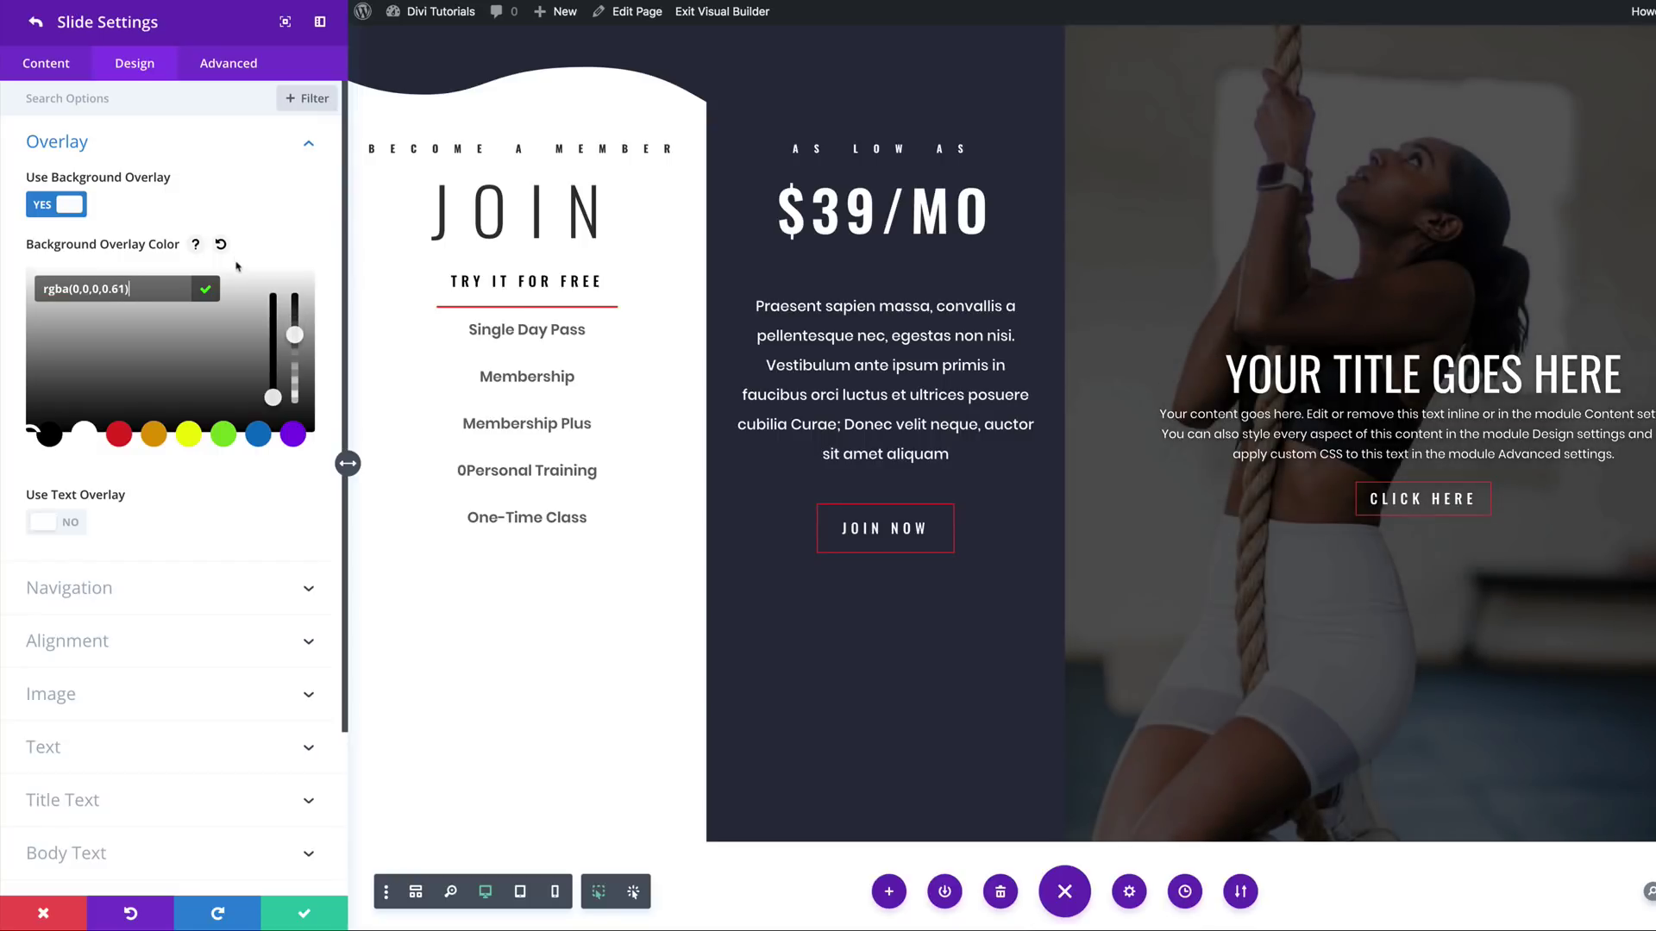
key("BackSpace")
key("BackSpace")
type("9)")
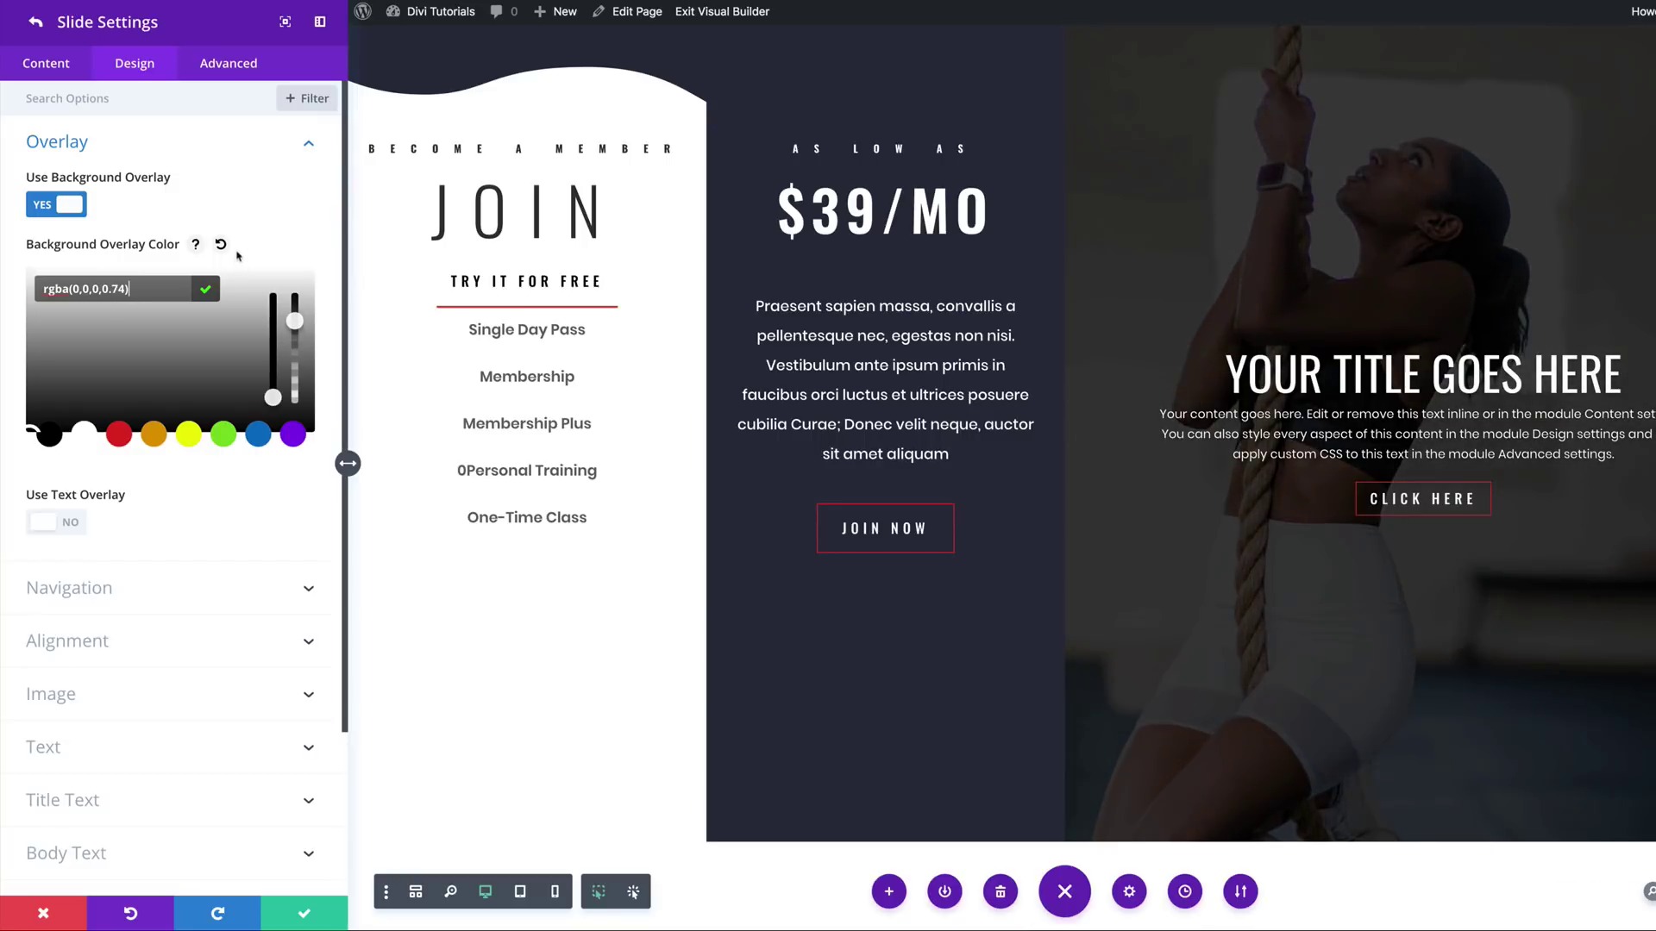
key("BackSpace")
key("BackSpace")
type("8)")
key("BackSpace")
key("BackSpace")
key("BackSpace")
type("71)")
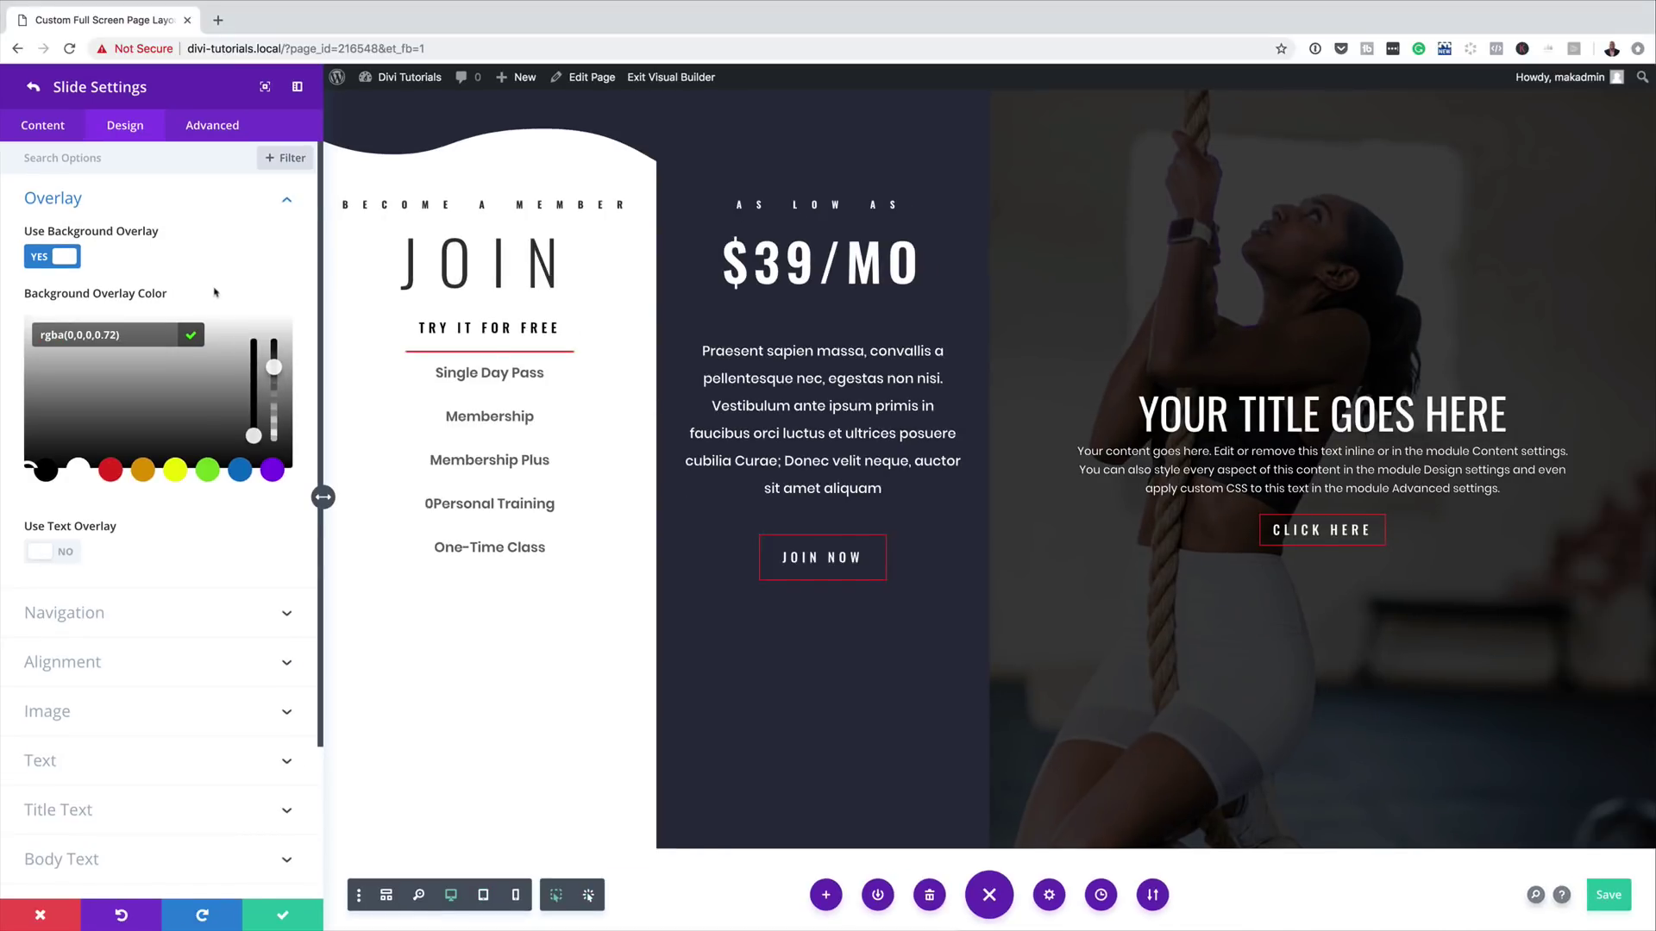
Replace the overlay colour with navy #2a2e40 and lower its alpha to semi-transparent
key("super+a")
key("BackSpace")
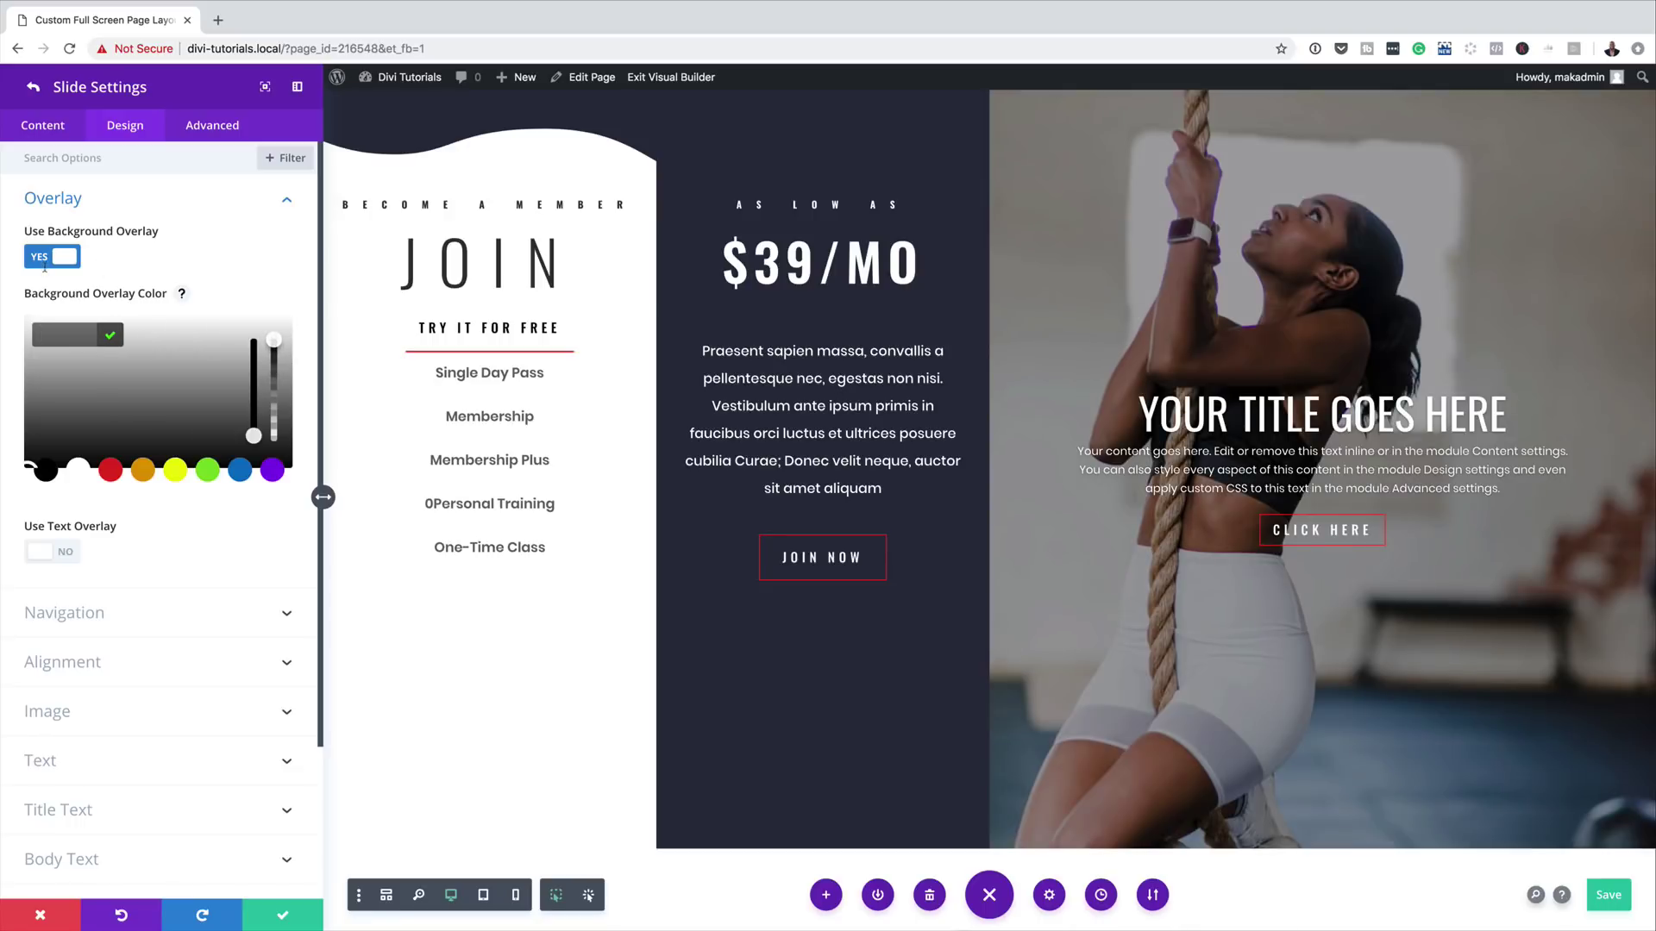
type("#2a2e40")
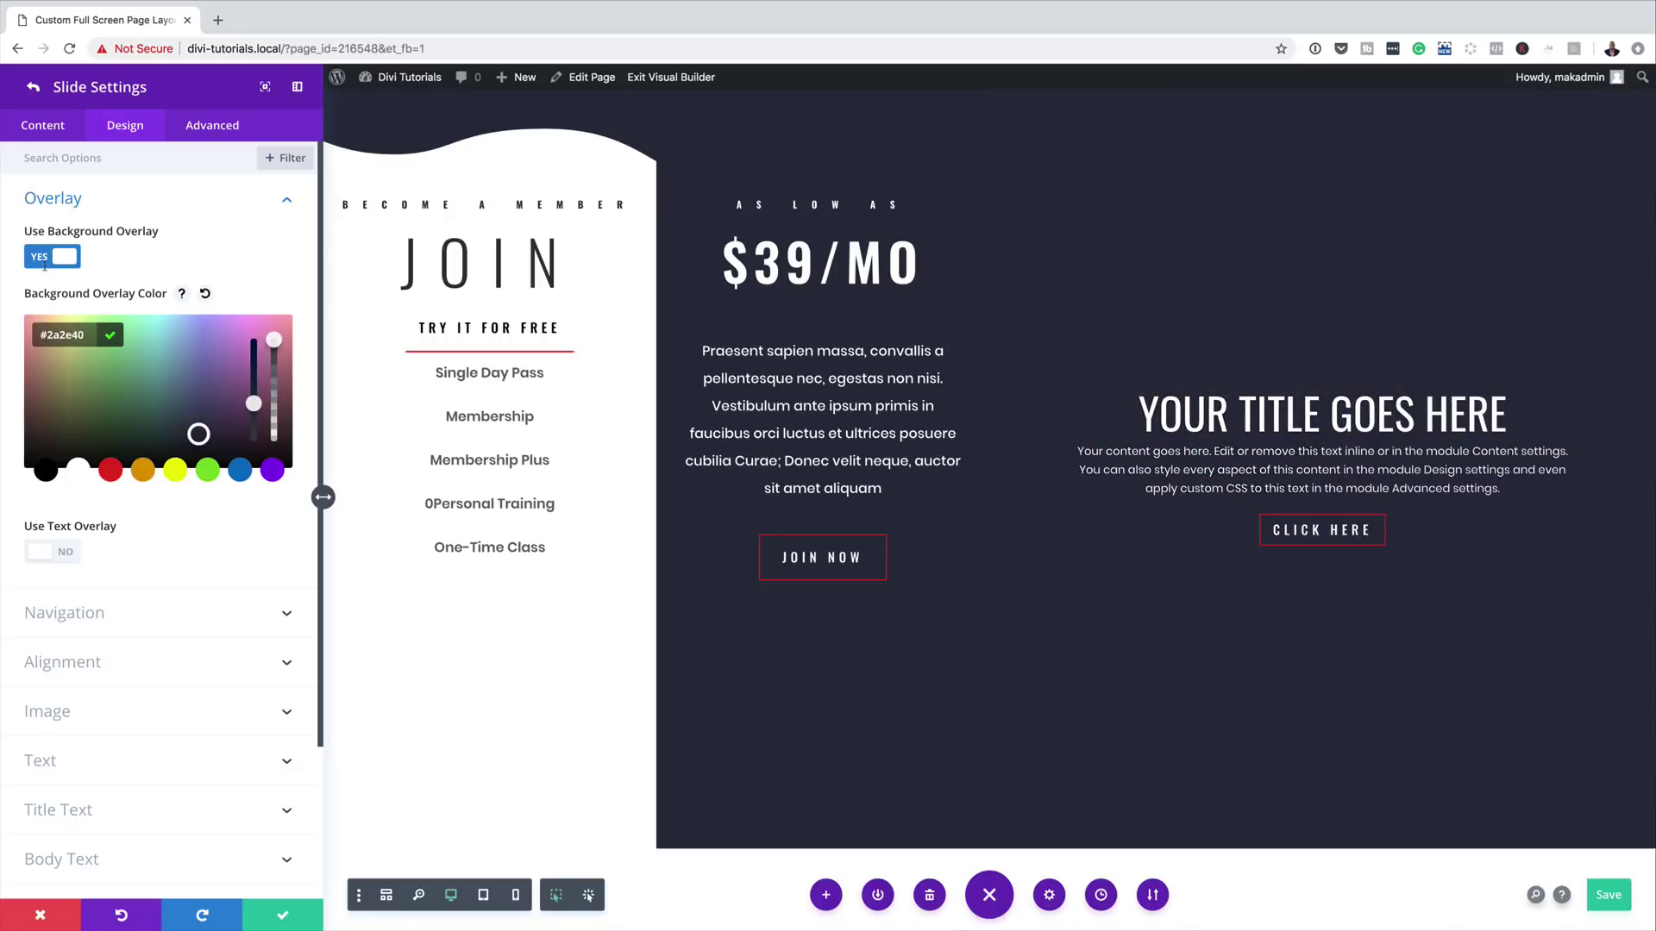
left_click_drag(220, 274, 219, 309)
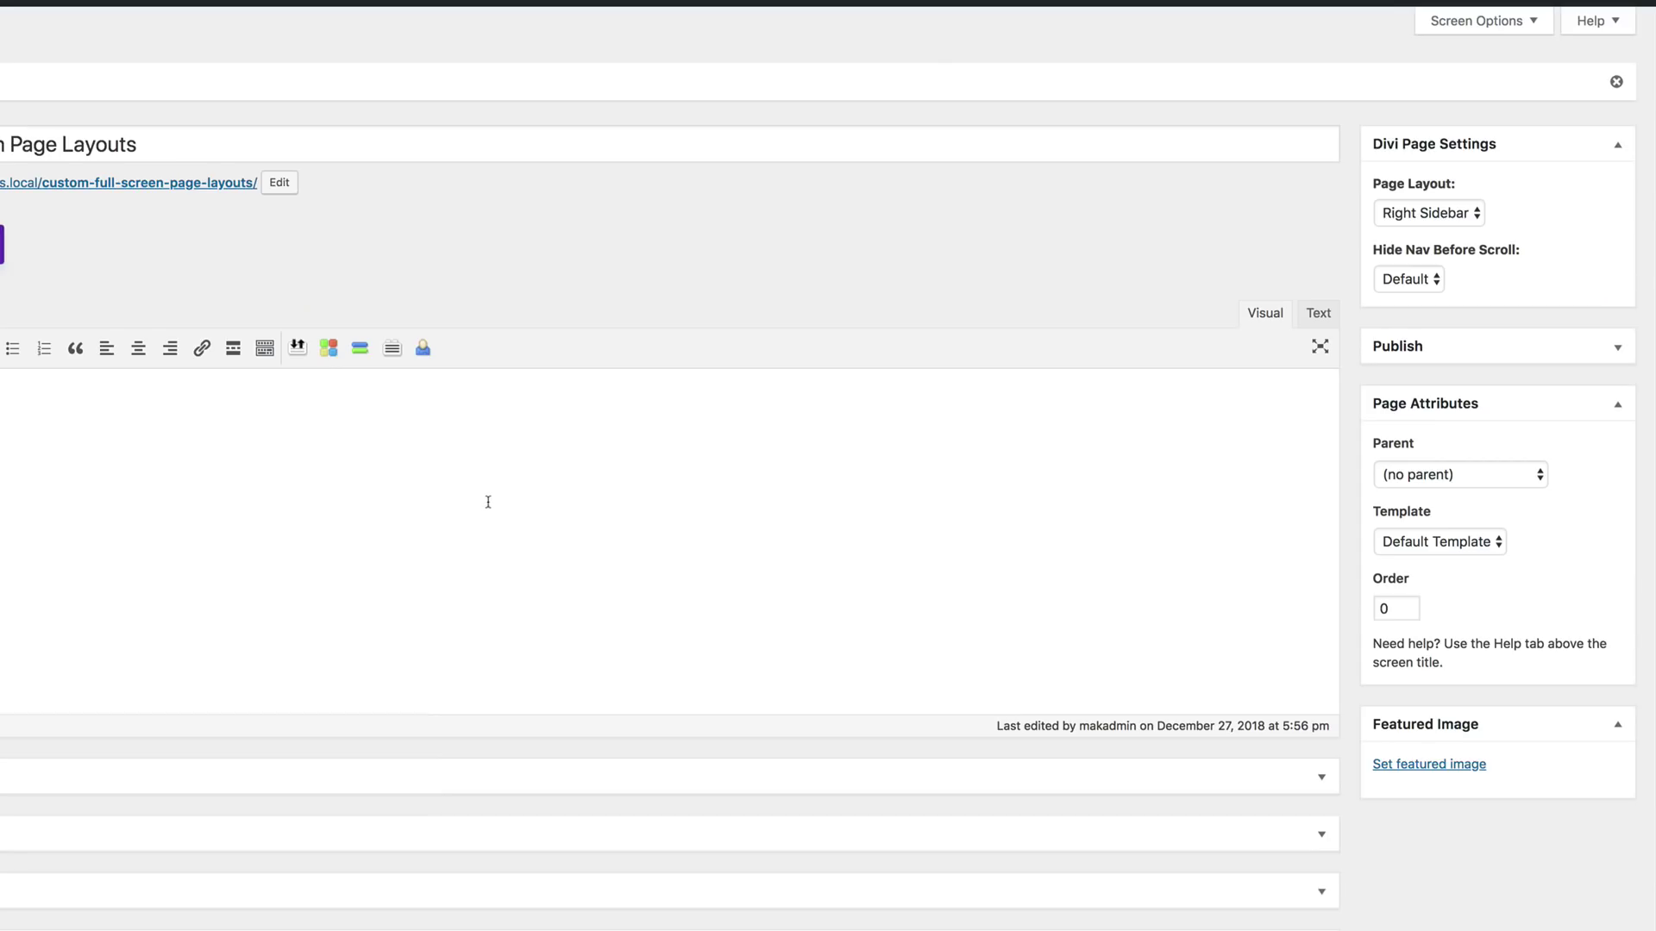
Show the Template options, step to Blank Page, then back to Default Template
key("space")
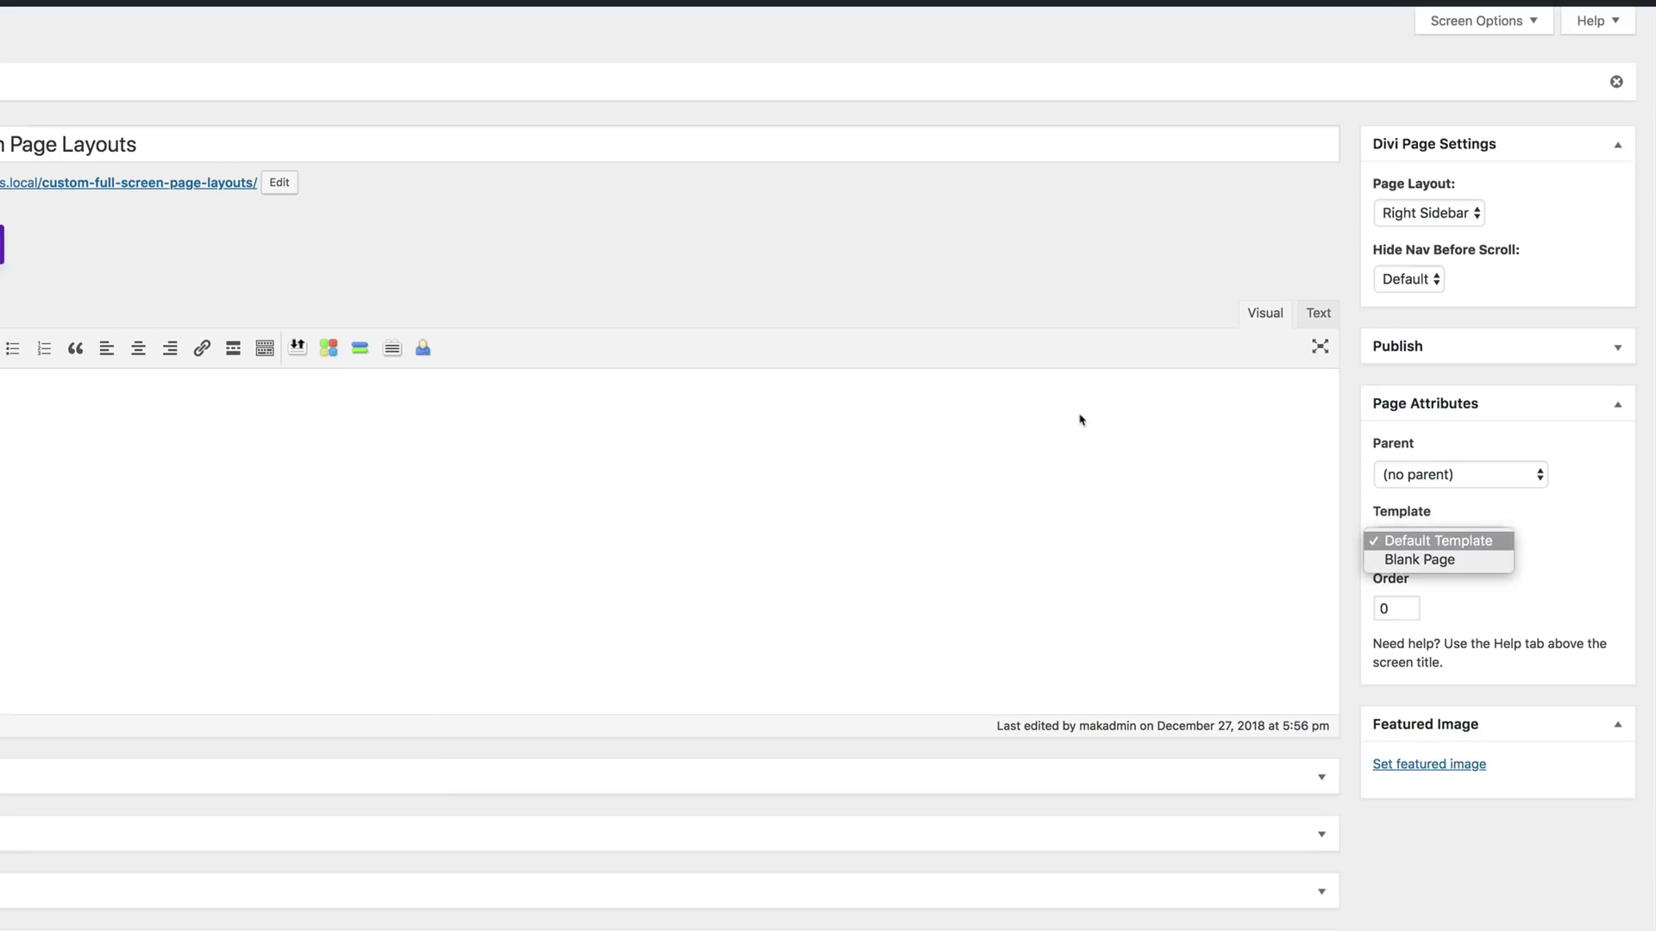
key("Down")
key("Up")
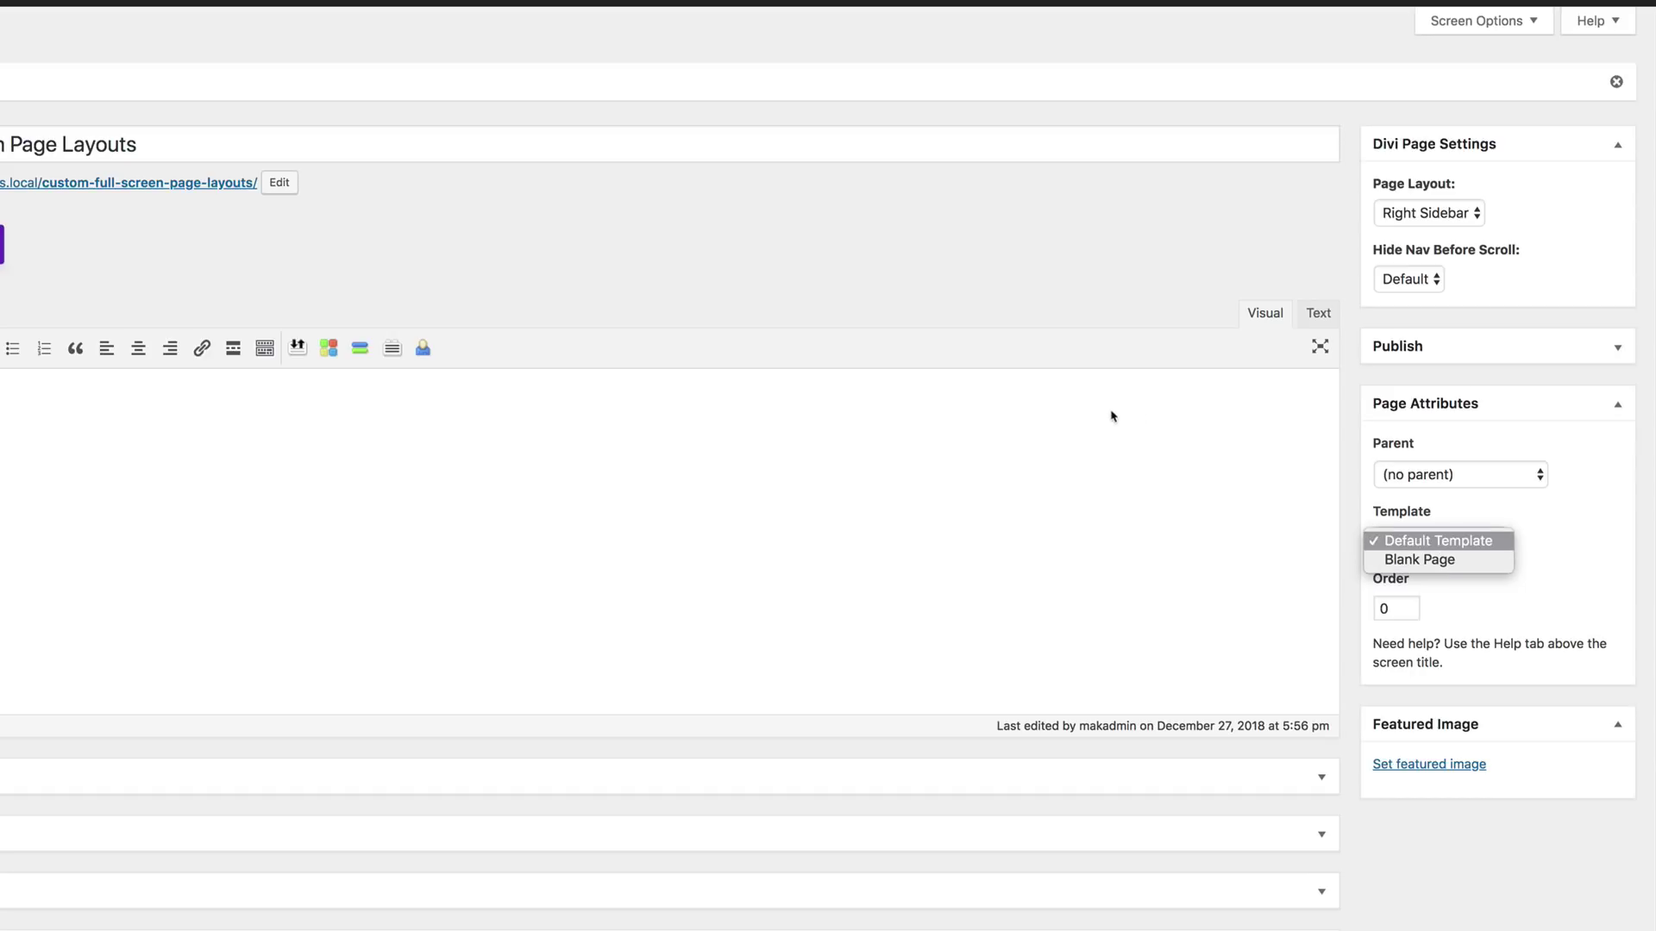